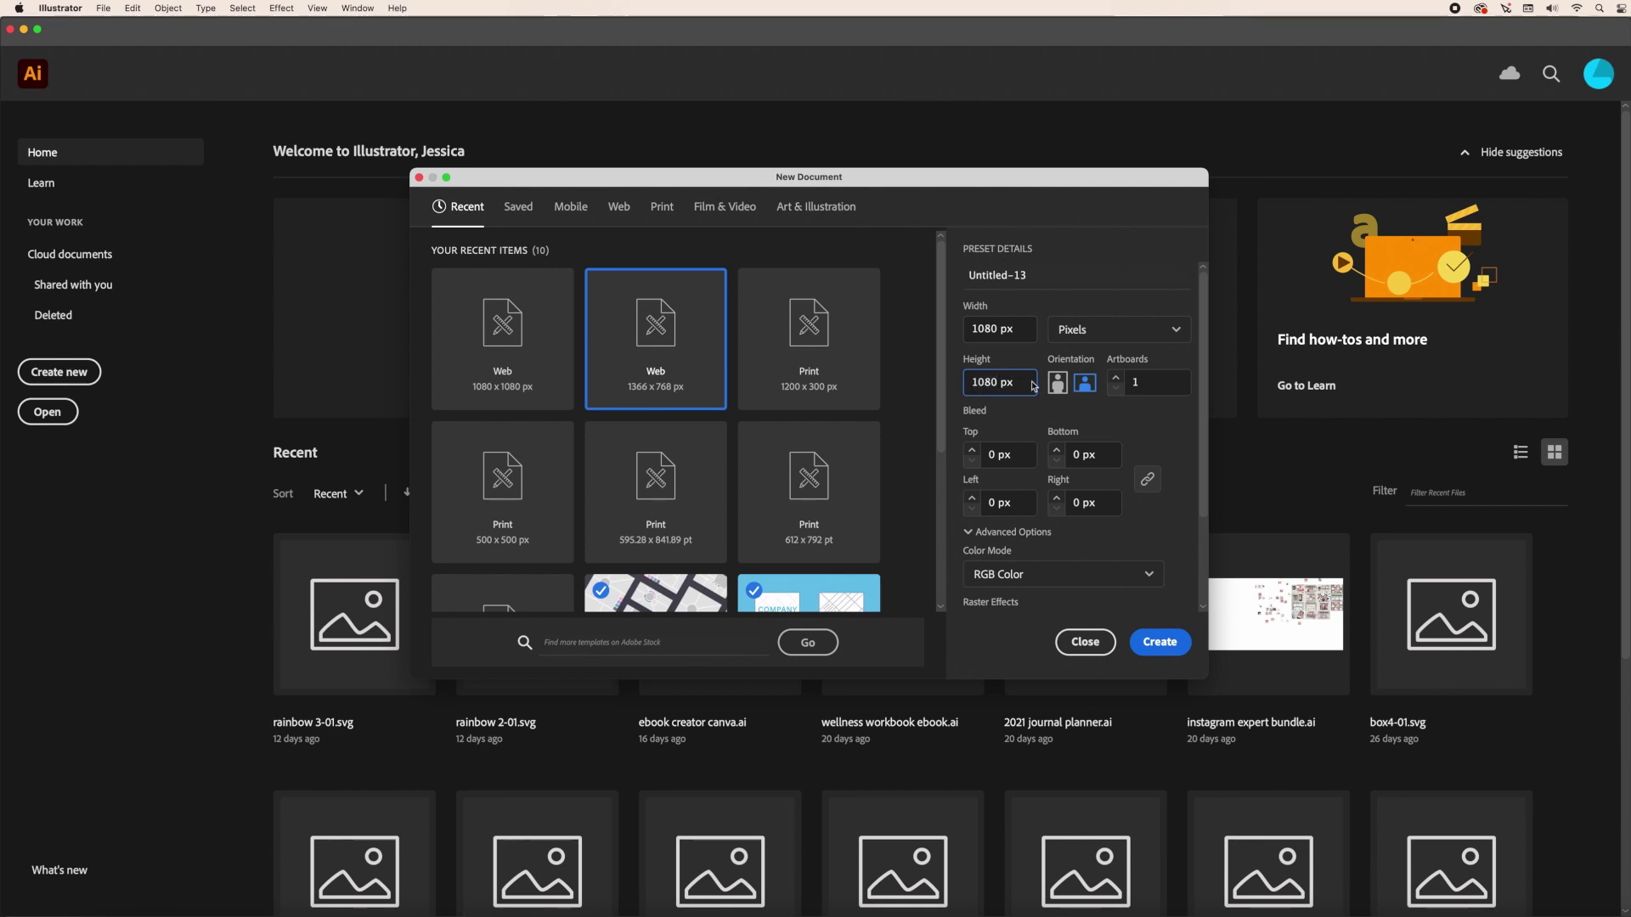
# Step: Create a document with four 1080 px artboards, 0 px spacing, arranged in a single row
pyautogui.click(1116, 379)
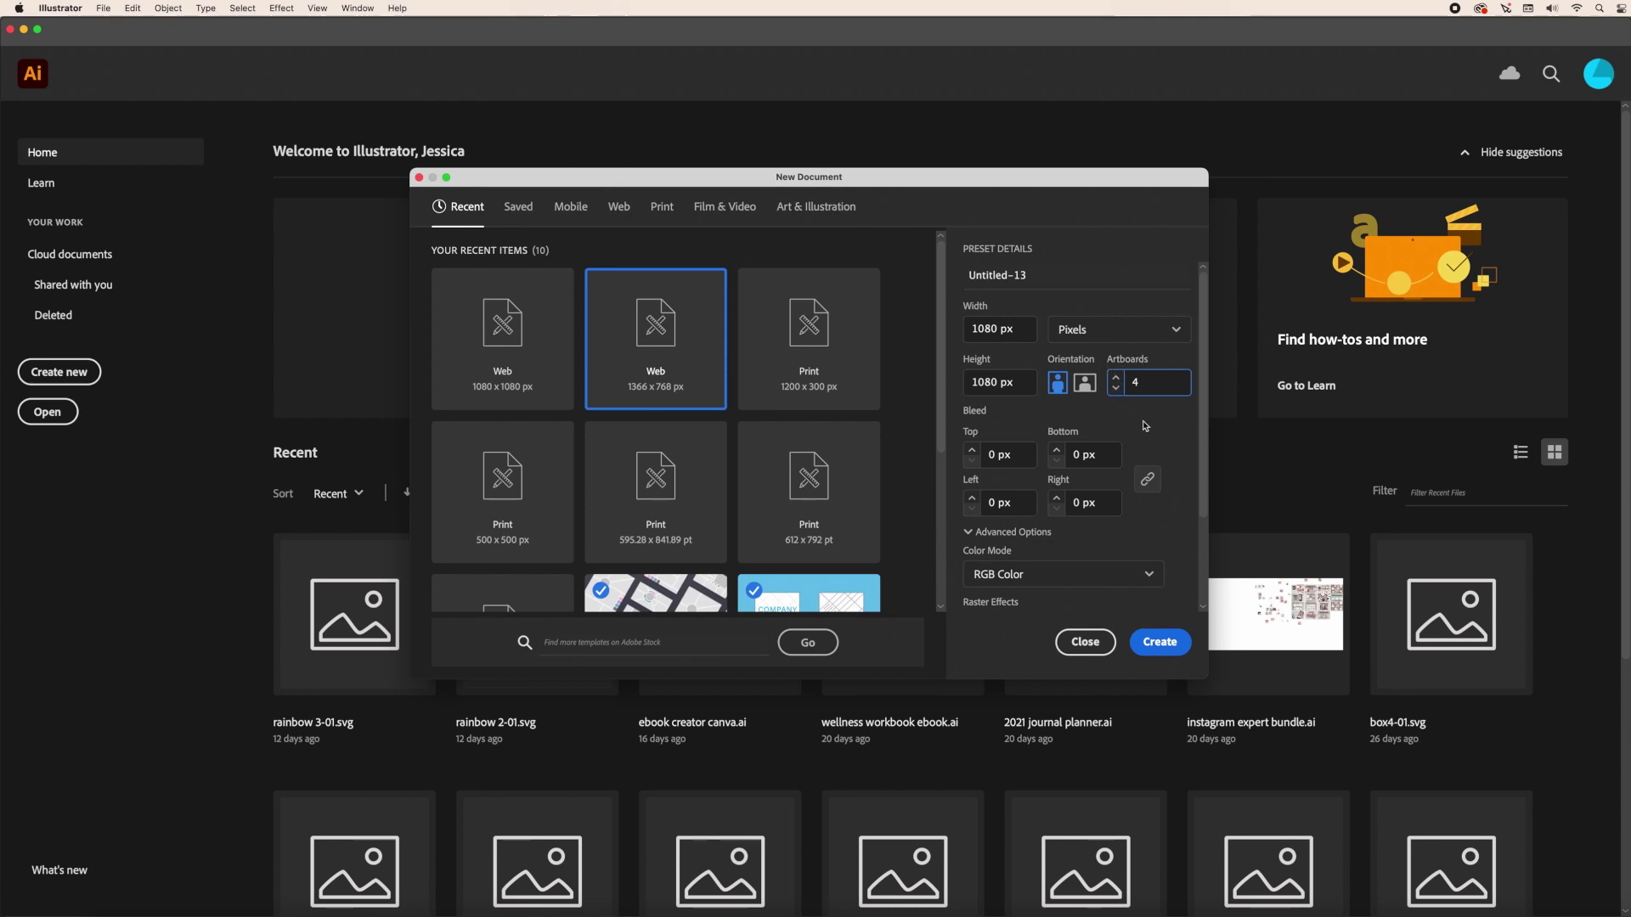
pyautogui.scroll(-3, 1144, 426)
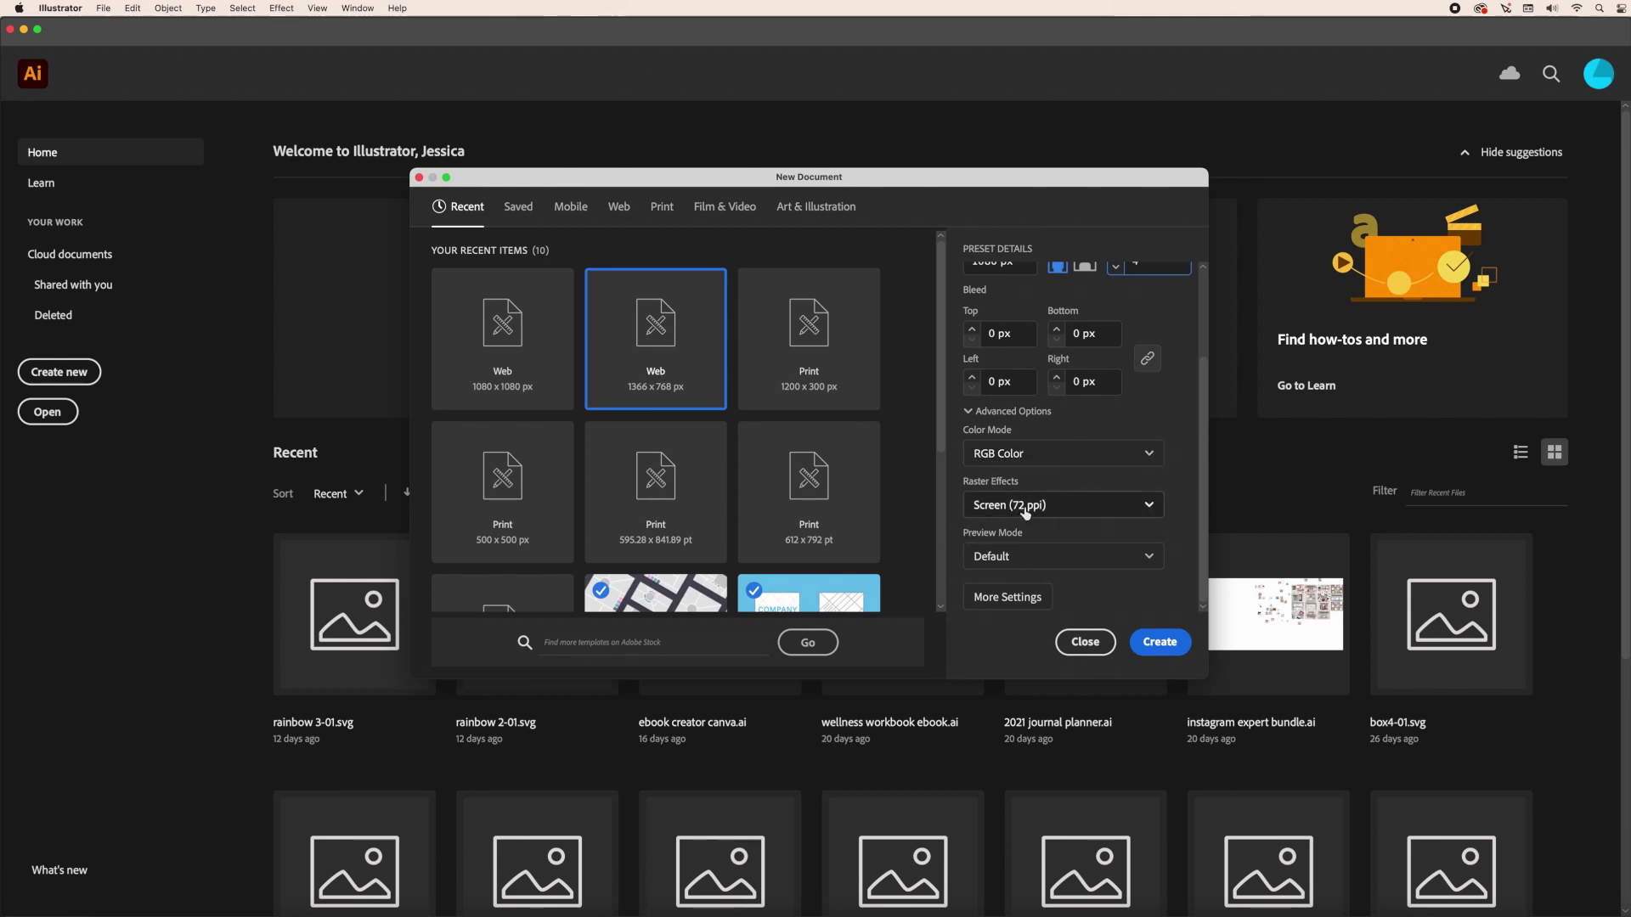
pyautogui.click(1015, 598)
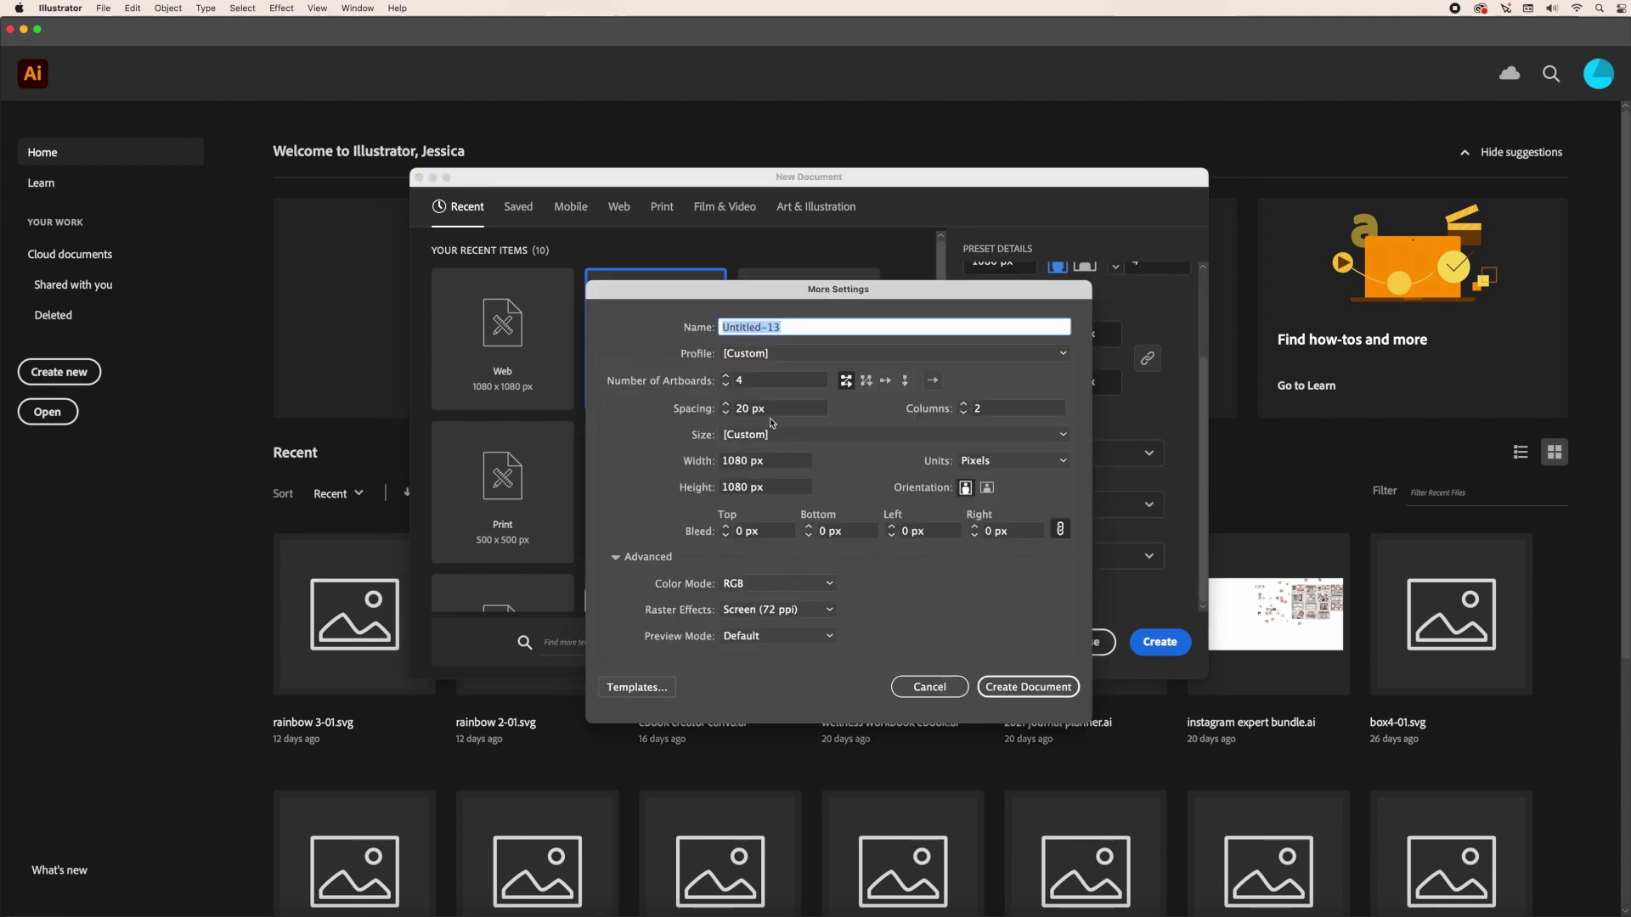
pyautogui.click(743, 410)
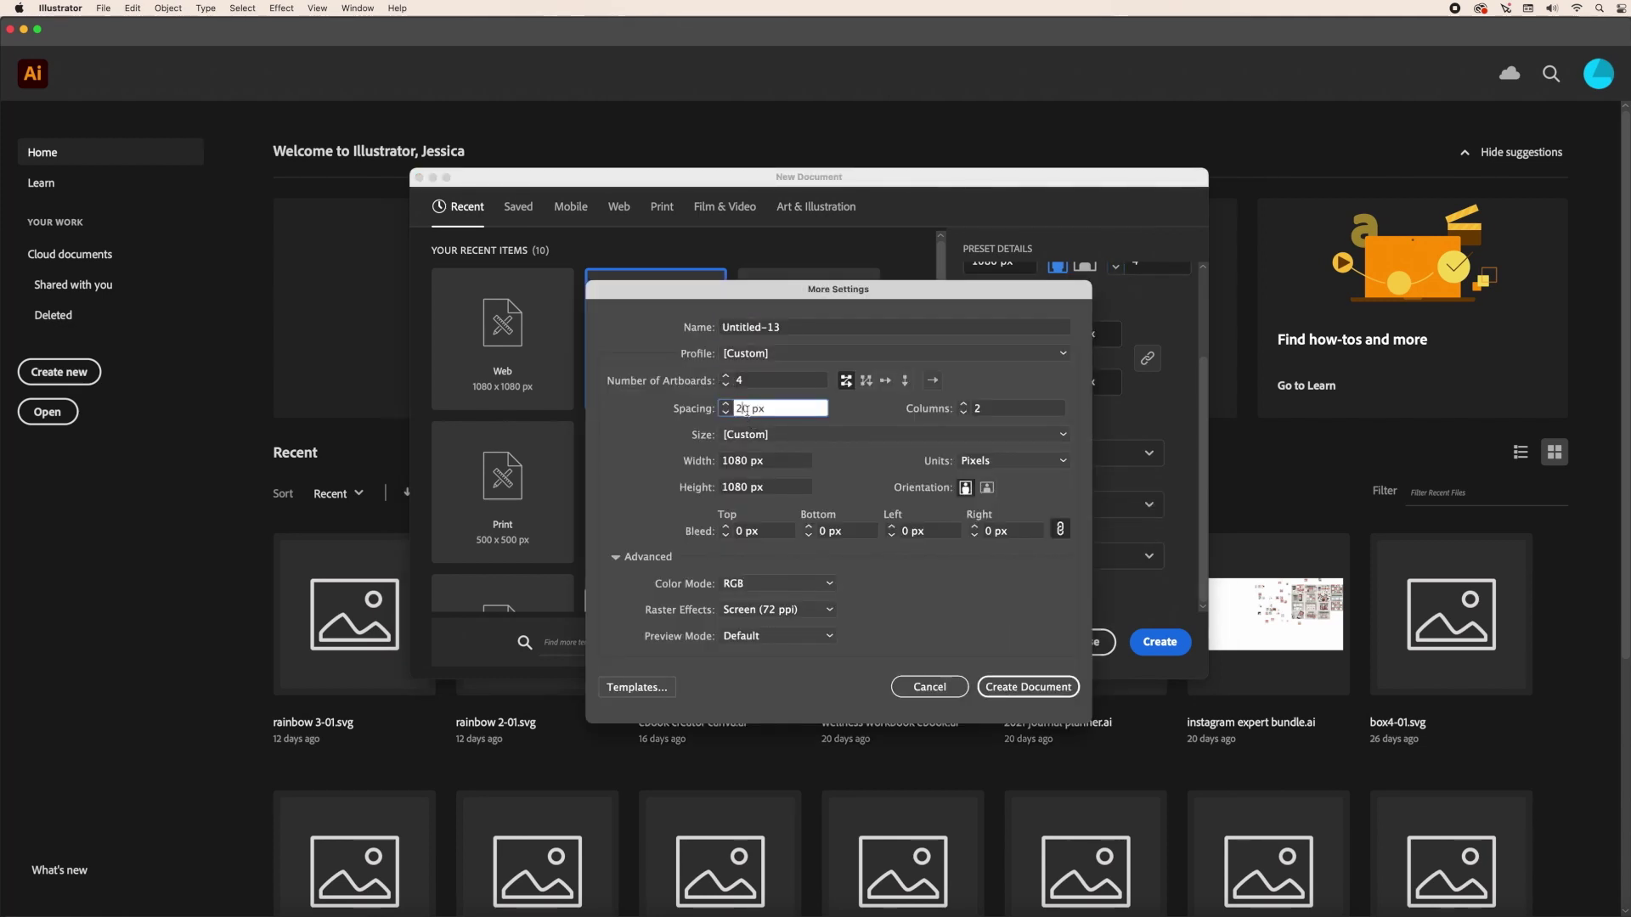
pyautogui.write('0')
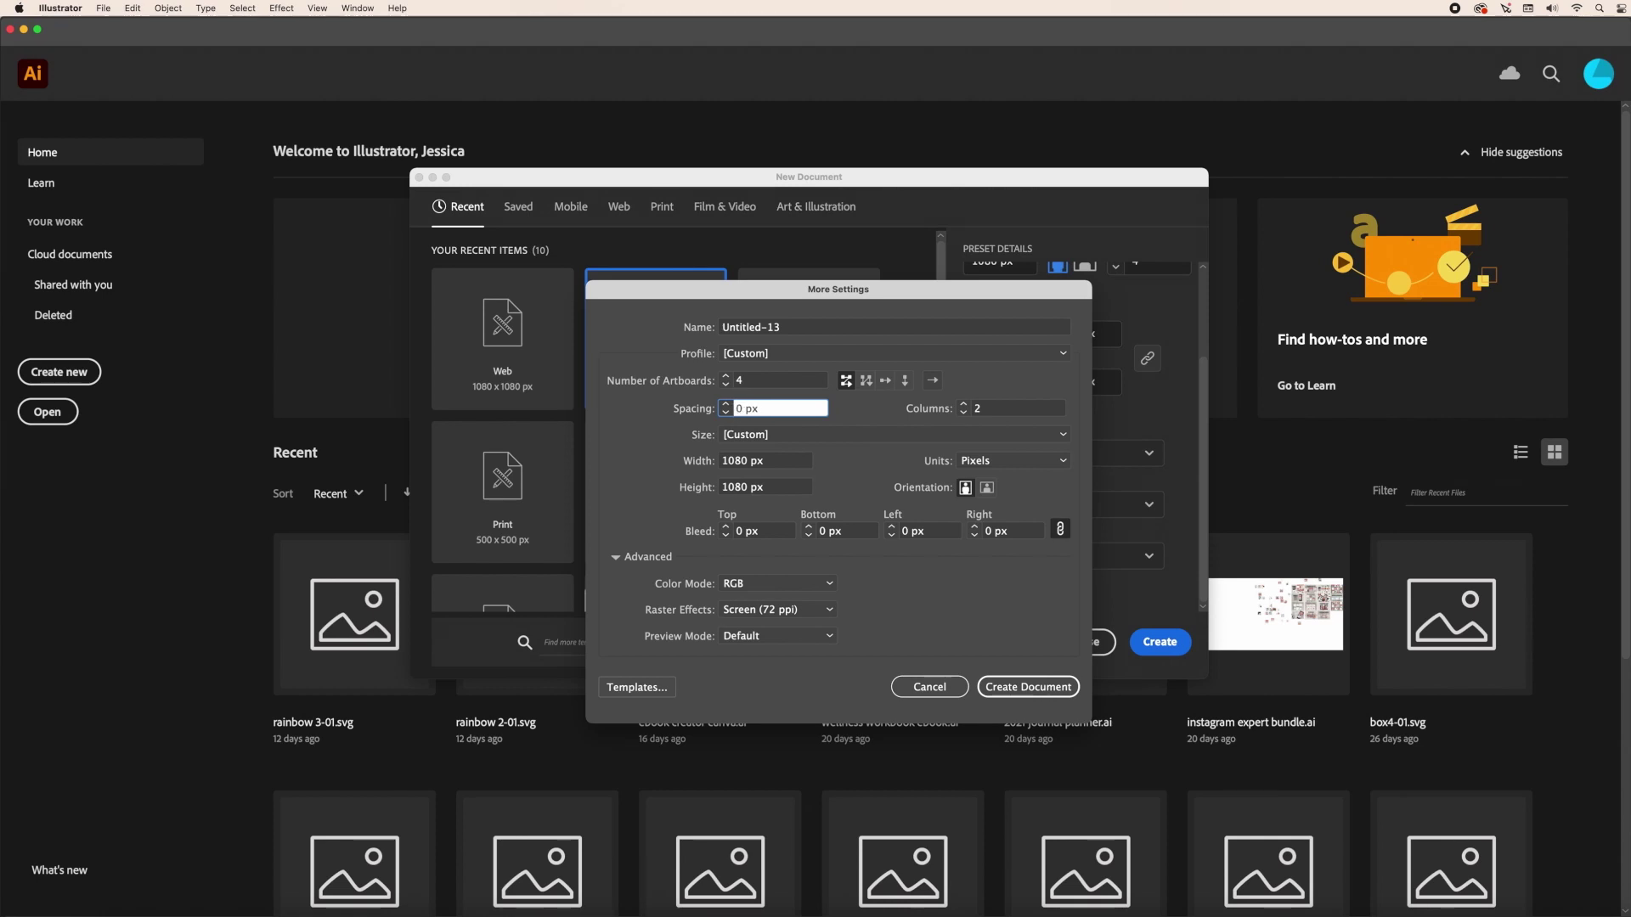
pyautogui.click(884, 382)
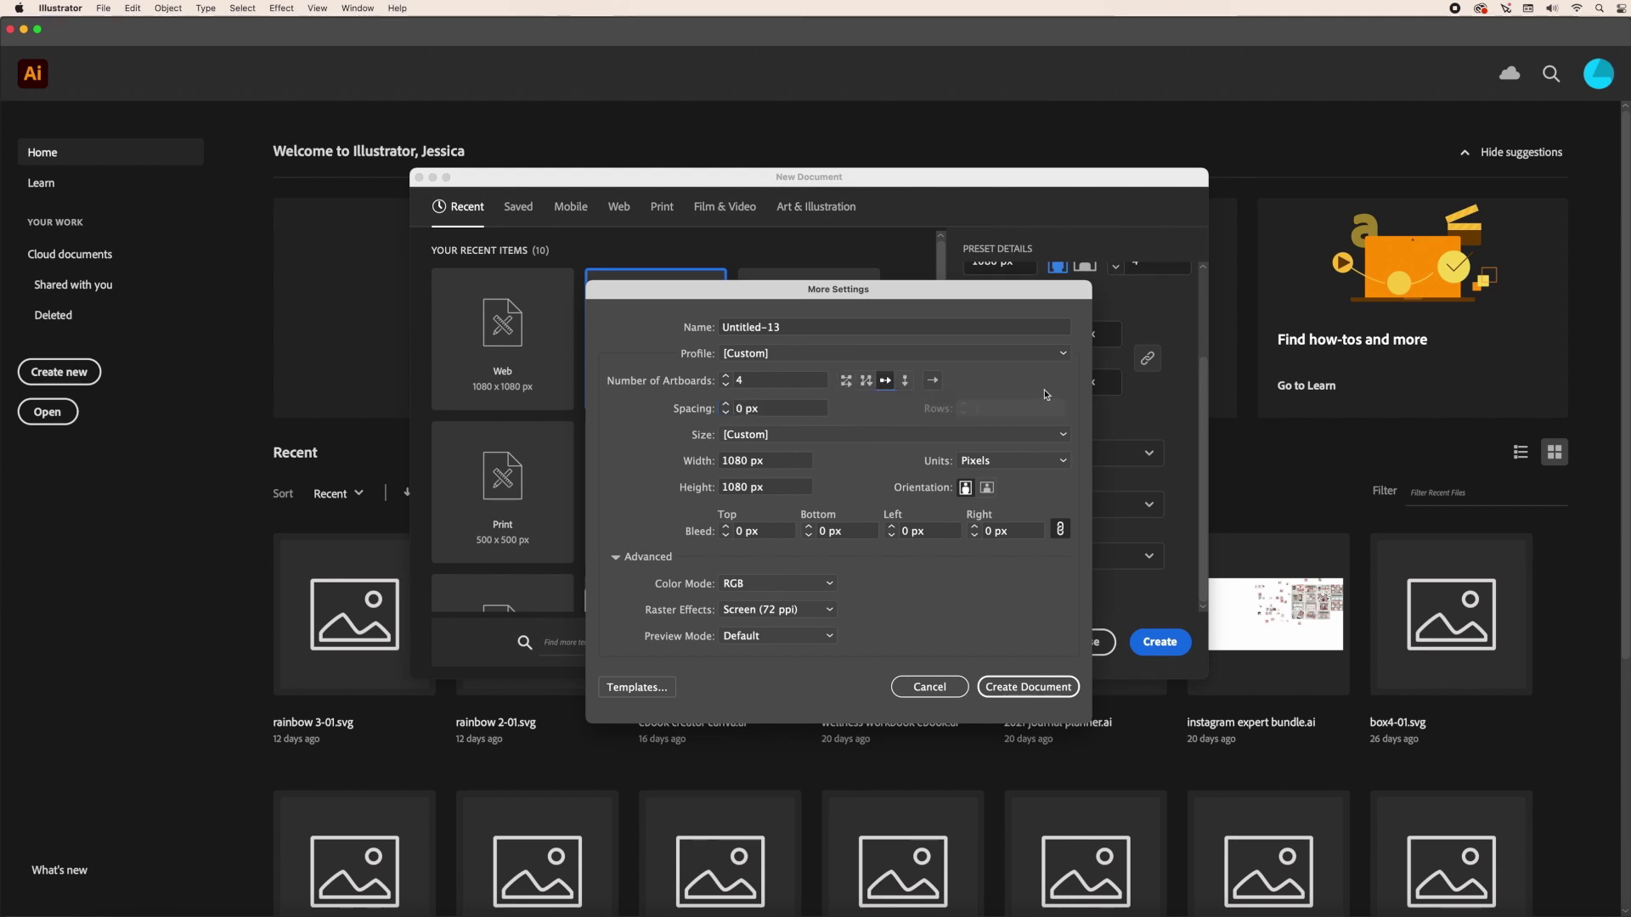
pyautogui.click(1021, 690)
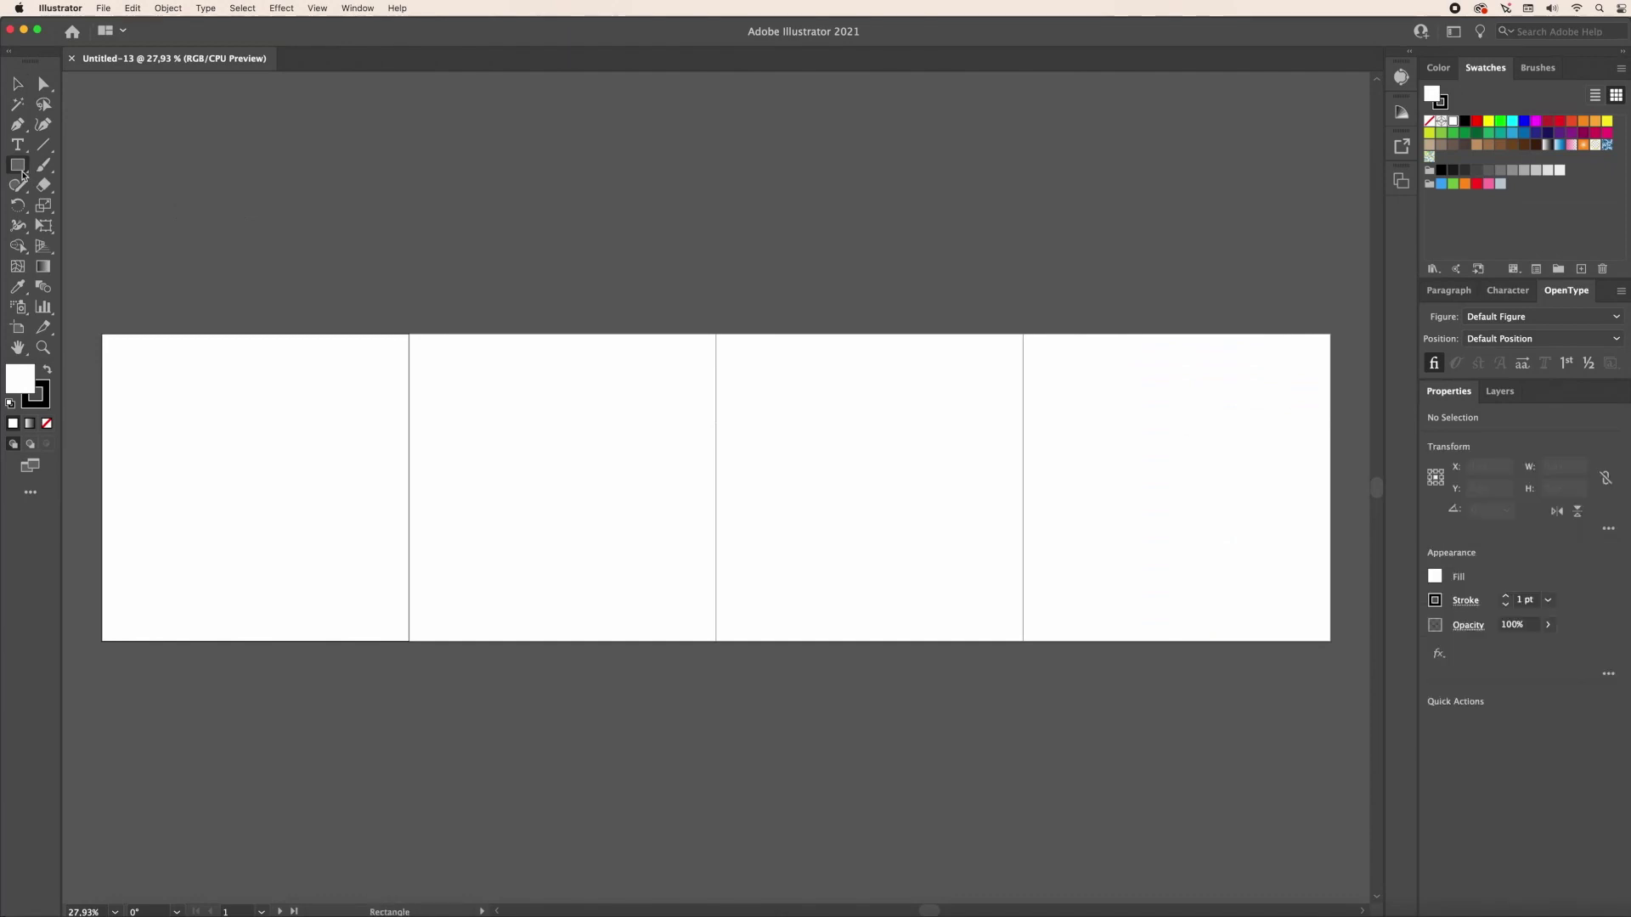
# Step: Draw a rectangle spanning all four artboards and fill it with the default white-to-black gradient
pyautogui.moveTo(88, 325); pyautogui.dragTo(137, 398)
pyautogui.moveTo(712, 632); pyautogui.dragTo(1341, 650)
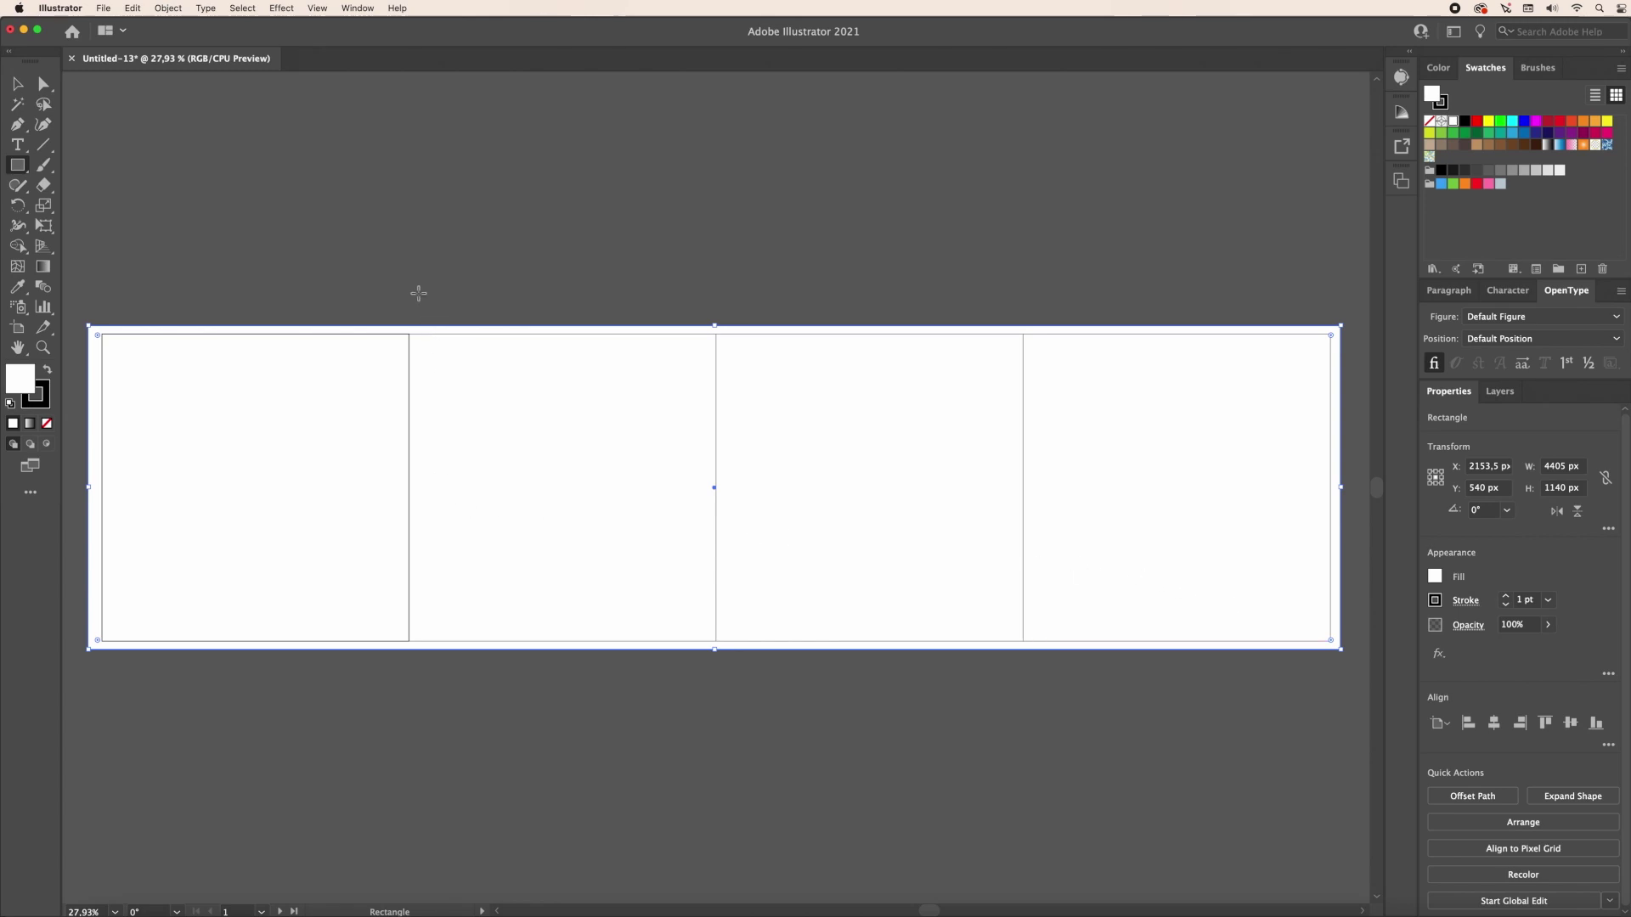
pyautogui.click(43, 267)
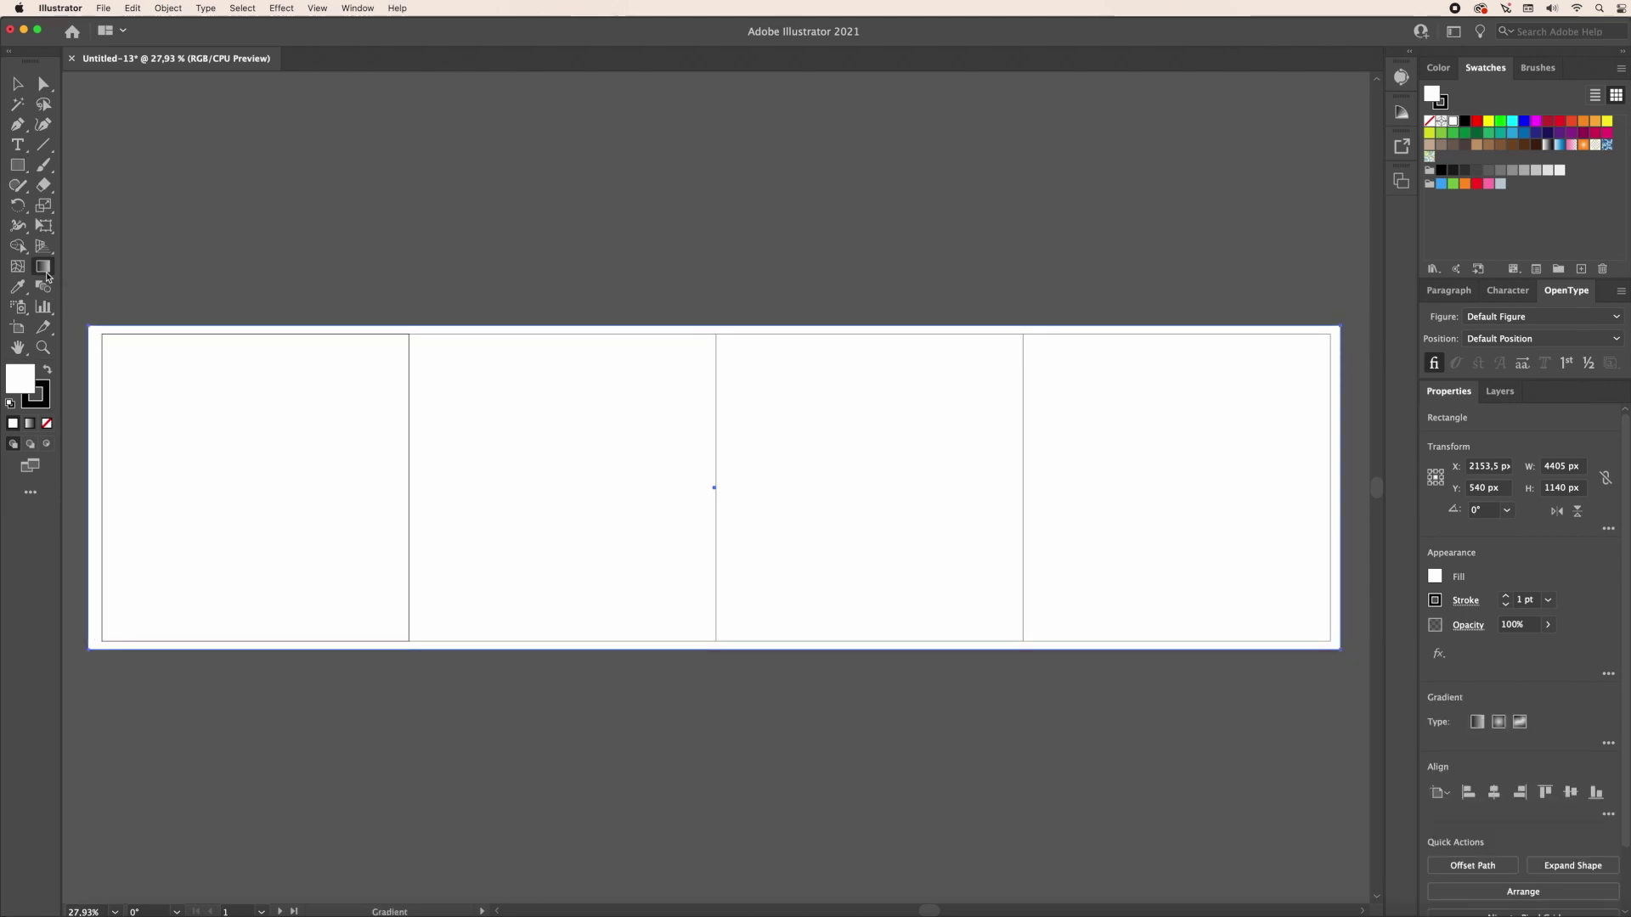
pyautogui.click(265, 479)
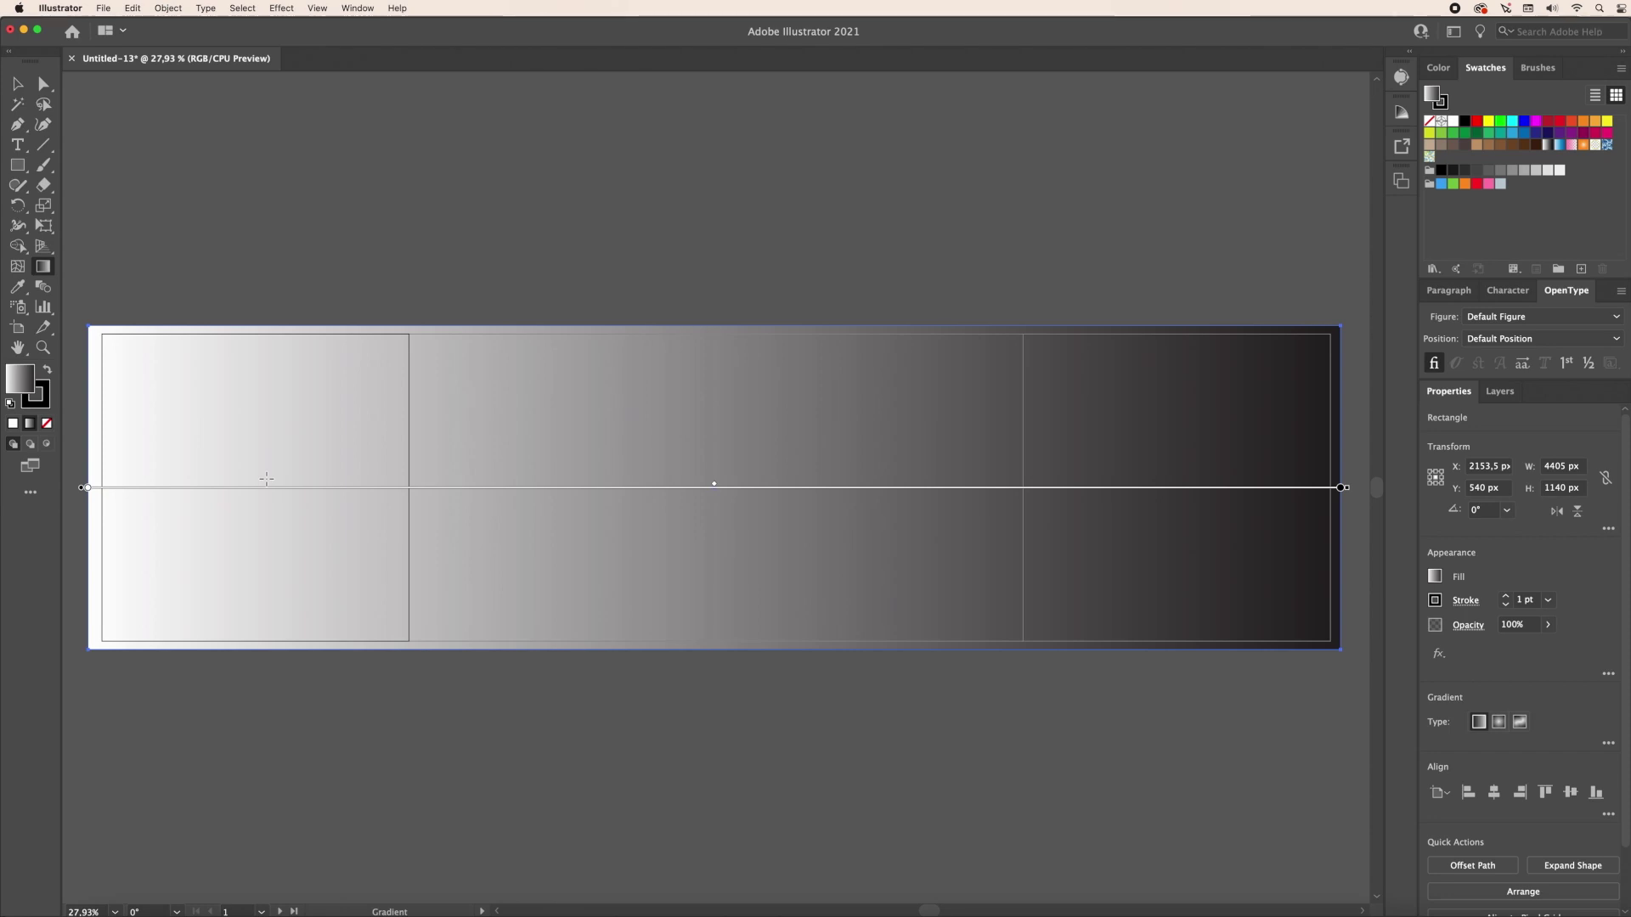
# Step: Colour the gradient's left stop light blue-grey and its right stop beige E0D5A9
pyautogui.click(87, 489)
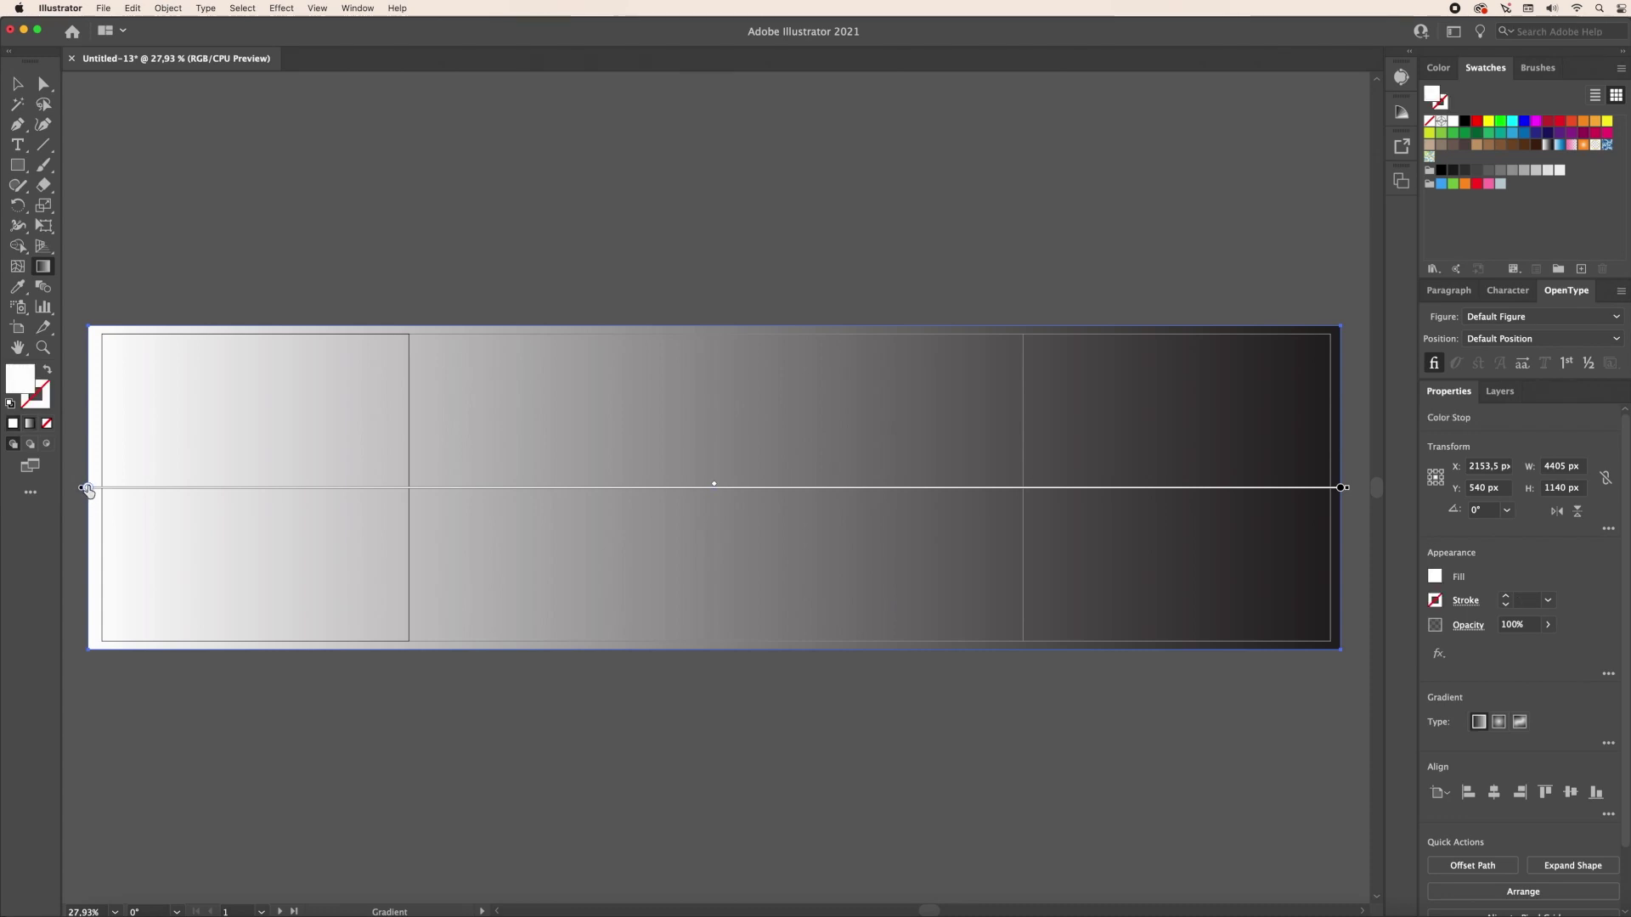
pyautogui.click(1501, 185)
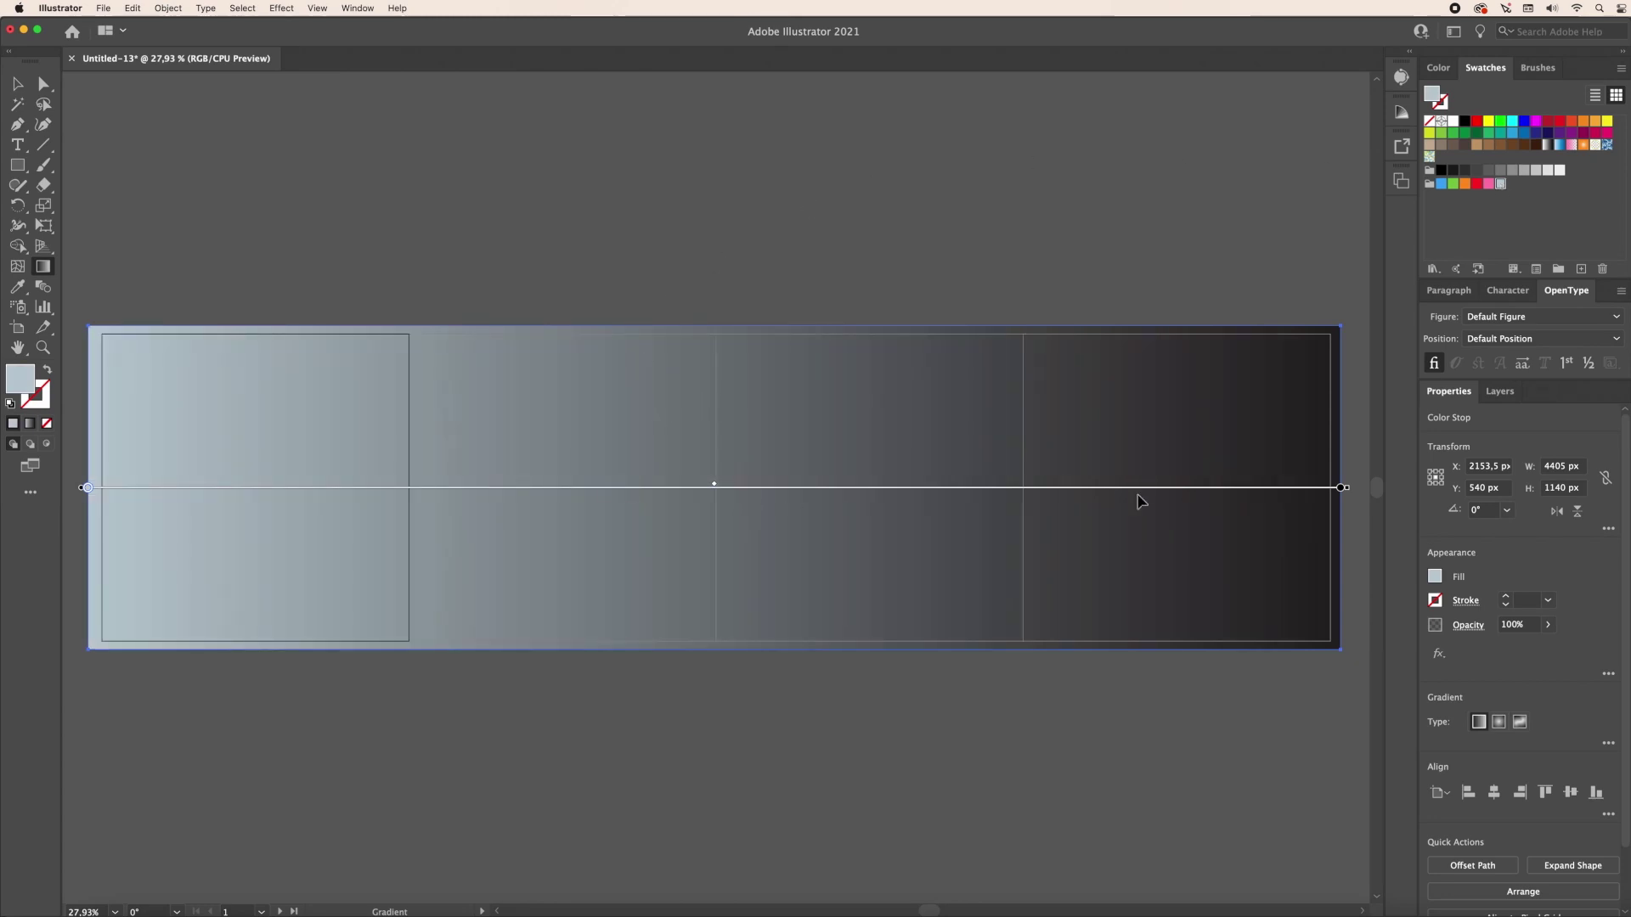
pyautogui.doubleClick(1341, 488)
pyautogui.click(1122, 575)
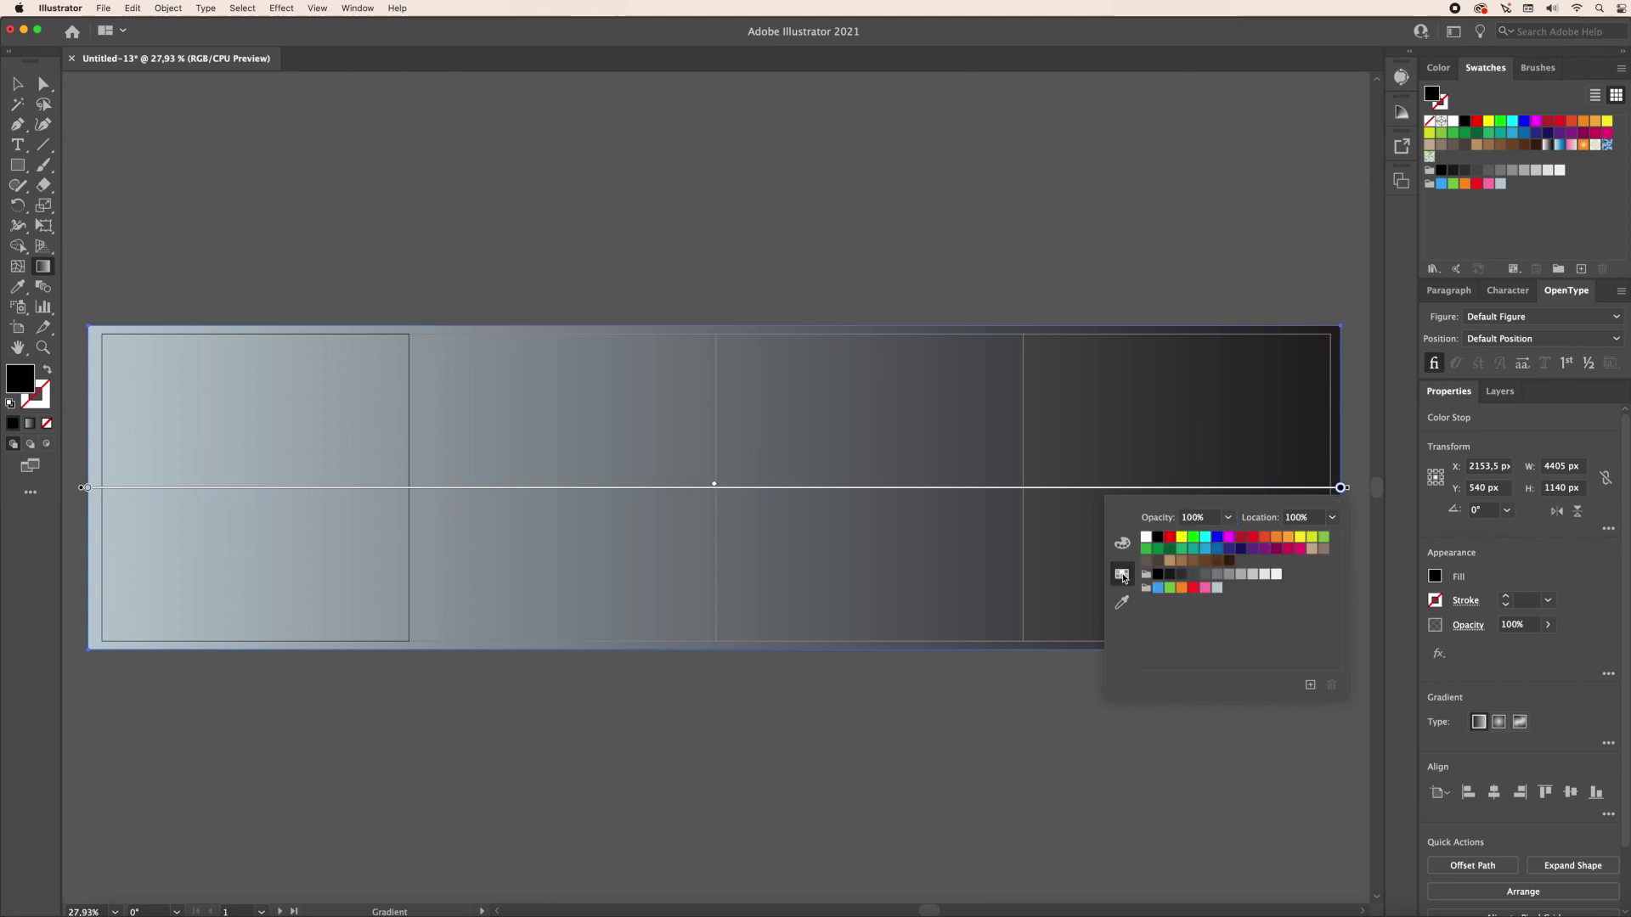
pyautogui.click(1193, 550)
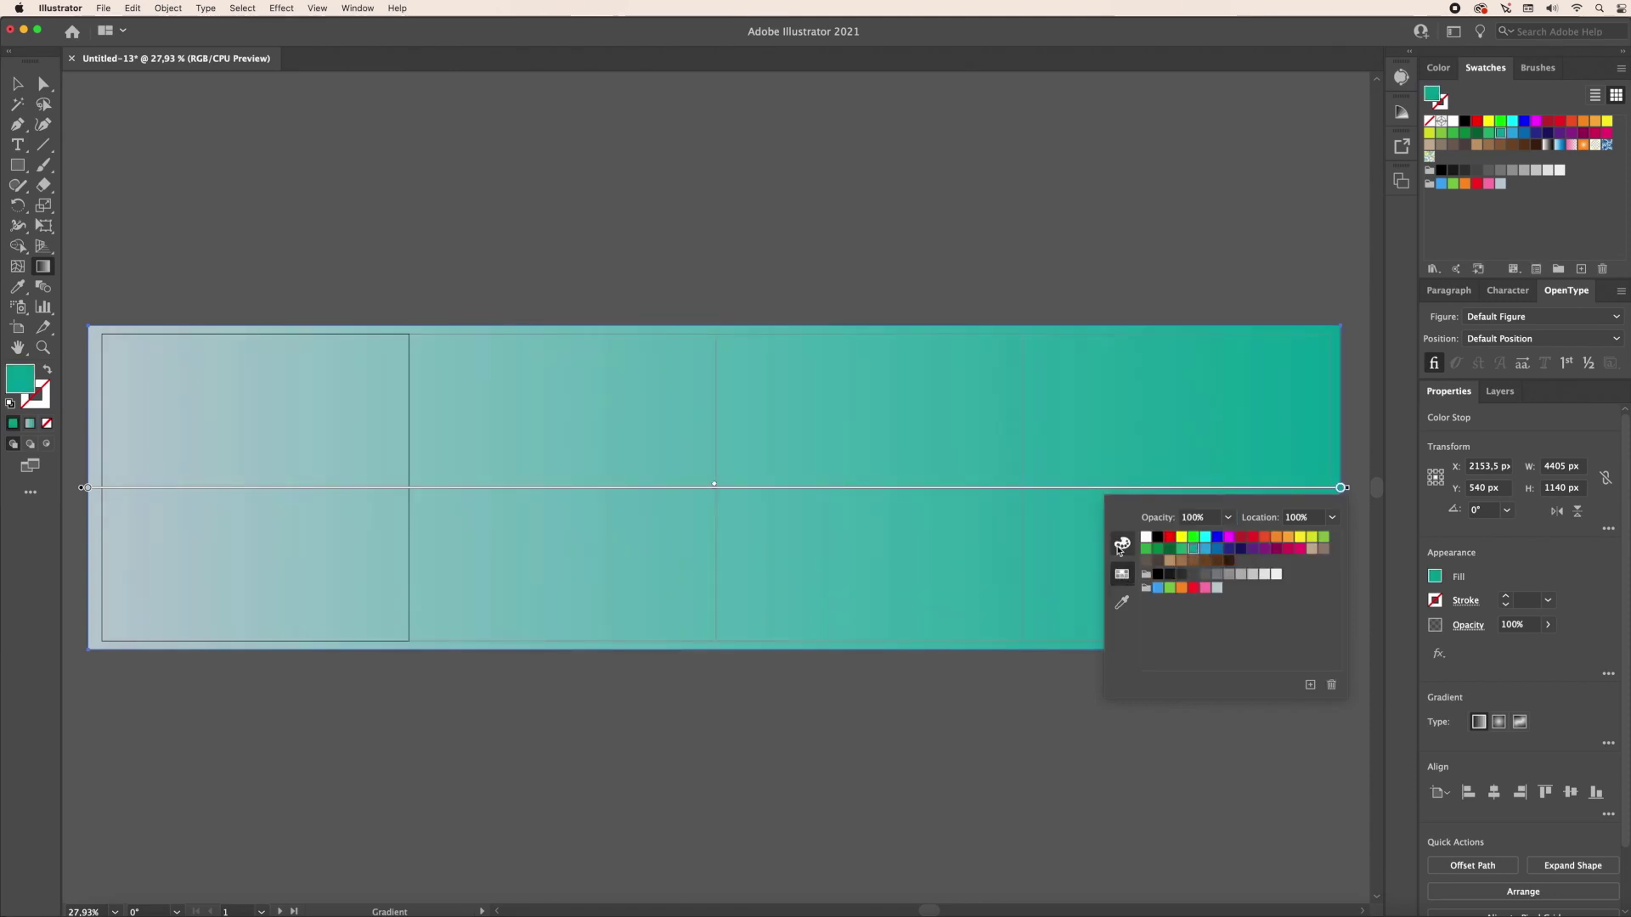
pyautogui.click(1121, 544)
pyautogui.click(1319, 635)
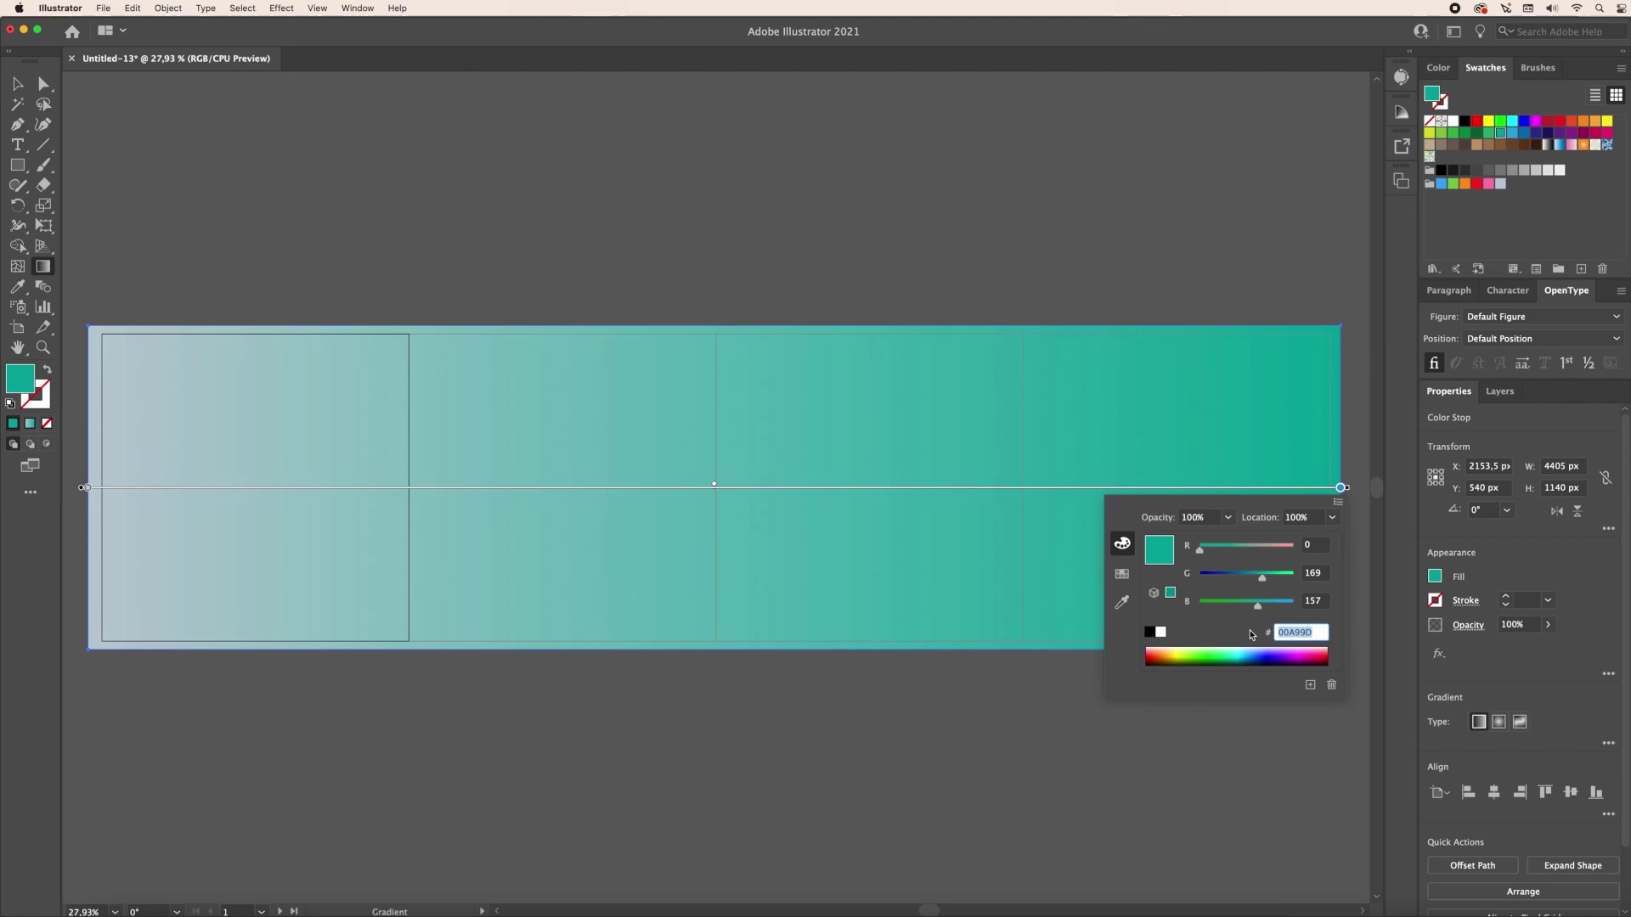
pyautogui.write('E0D5A9')
pyautogui.press('Return')
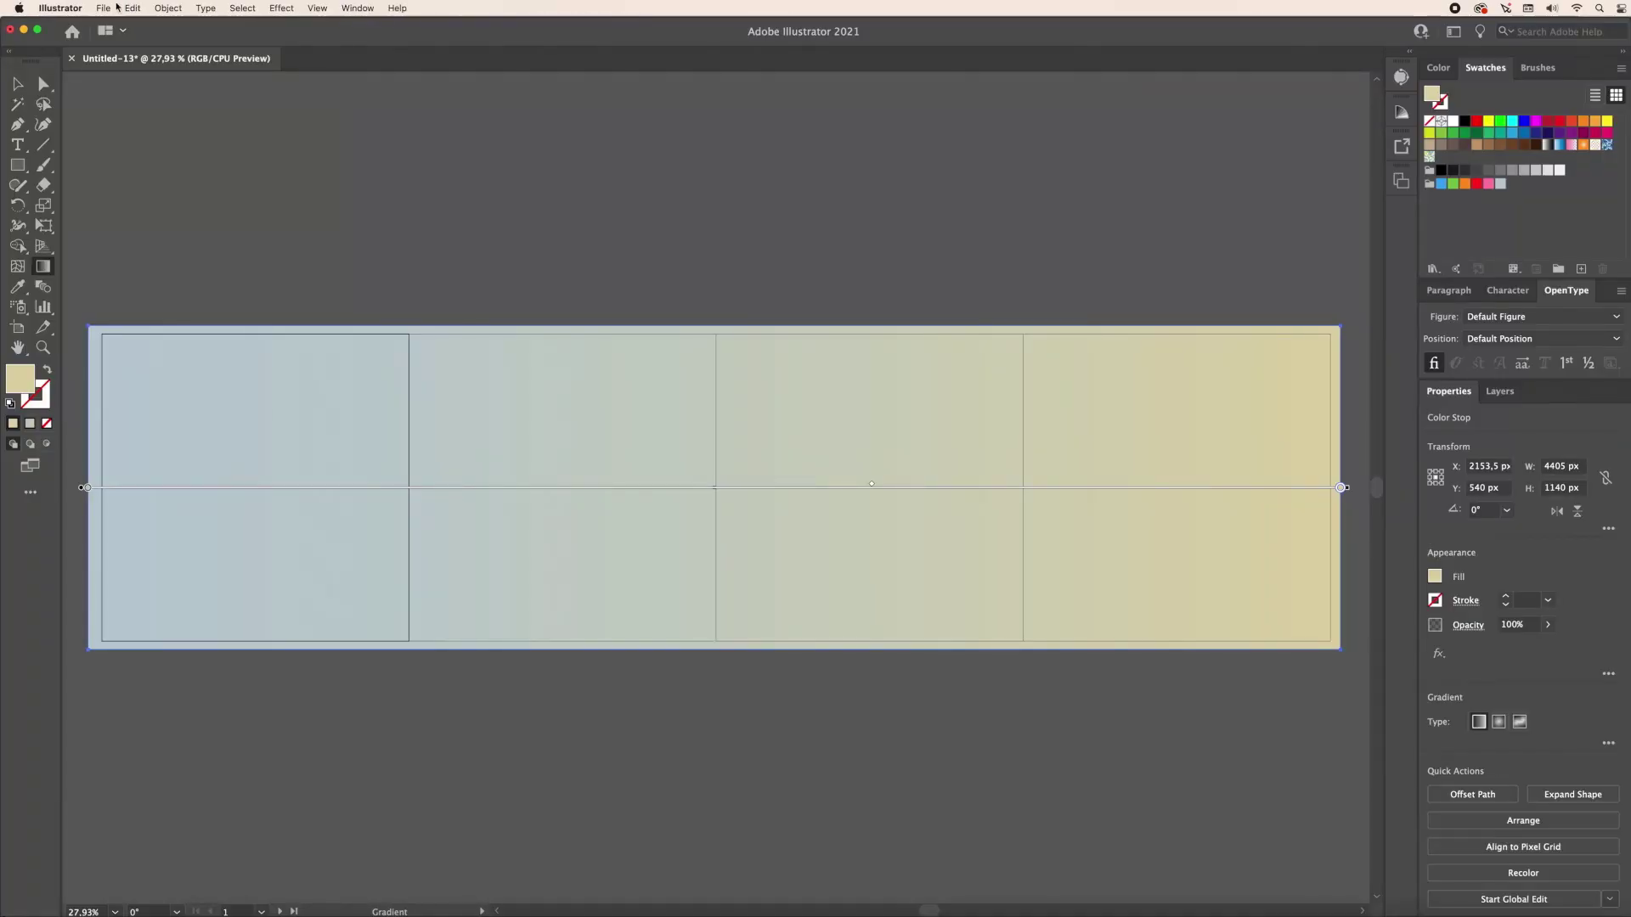
pyautogui.click(102, 8)
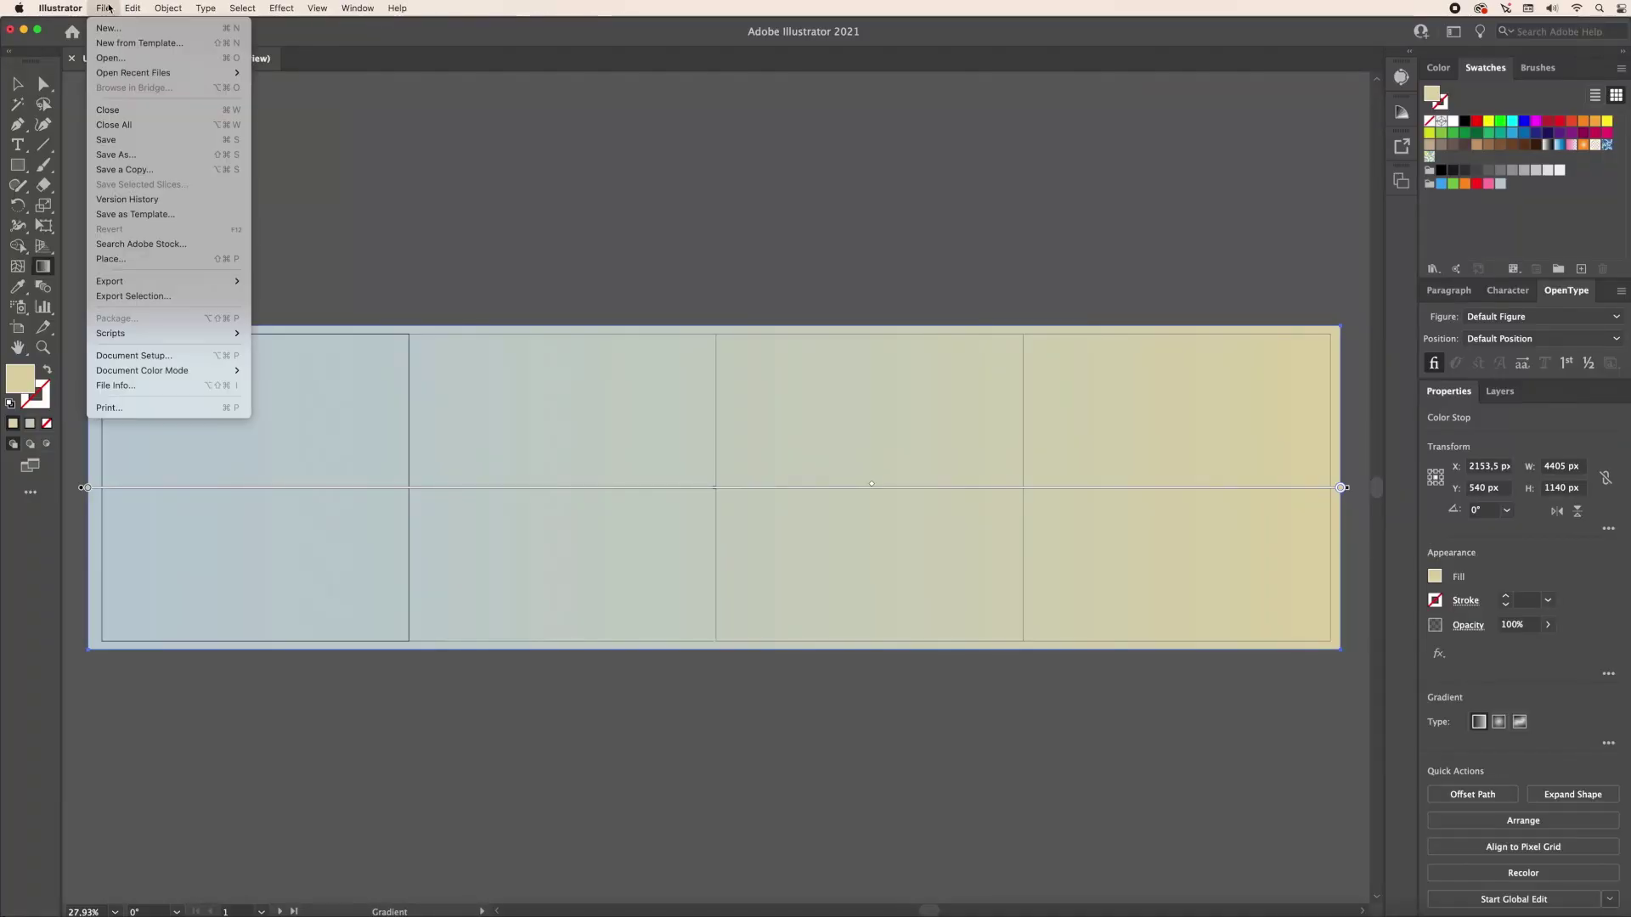
# Step: Place all four photo files onto the canvas, stacked in one spot
pyautogui.click(140, 259)
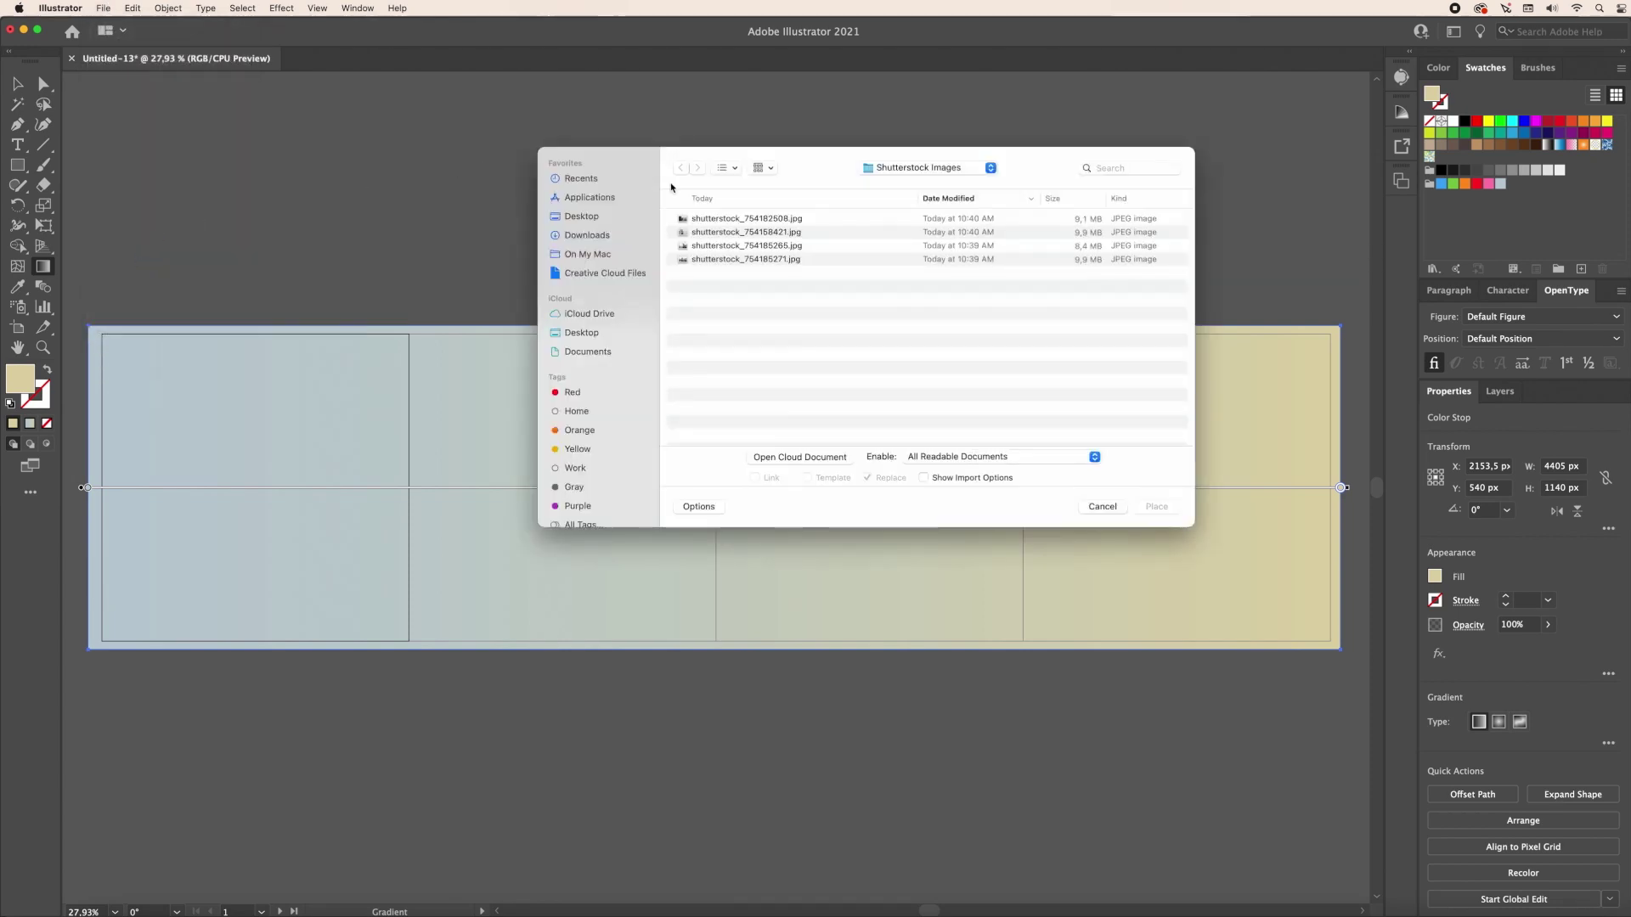
pyautogui.click(744, 219)
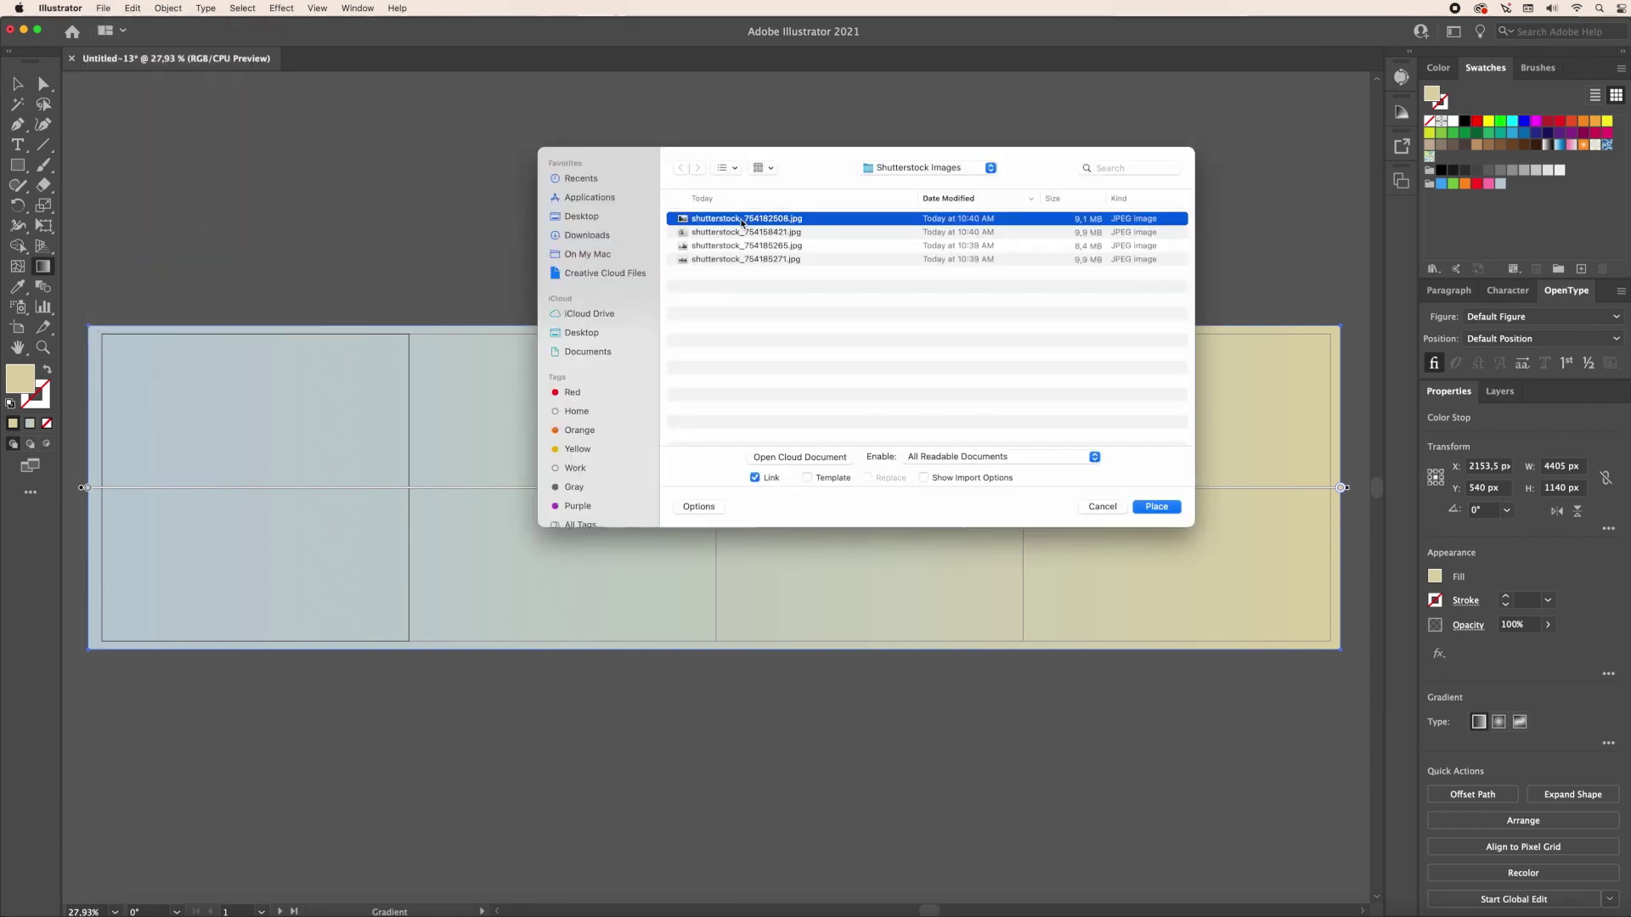
pyautogui.keyDown('shift'); pyautogui.click(721, 260); pyautogui.keyUp('shift')
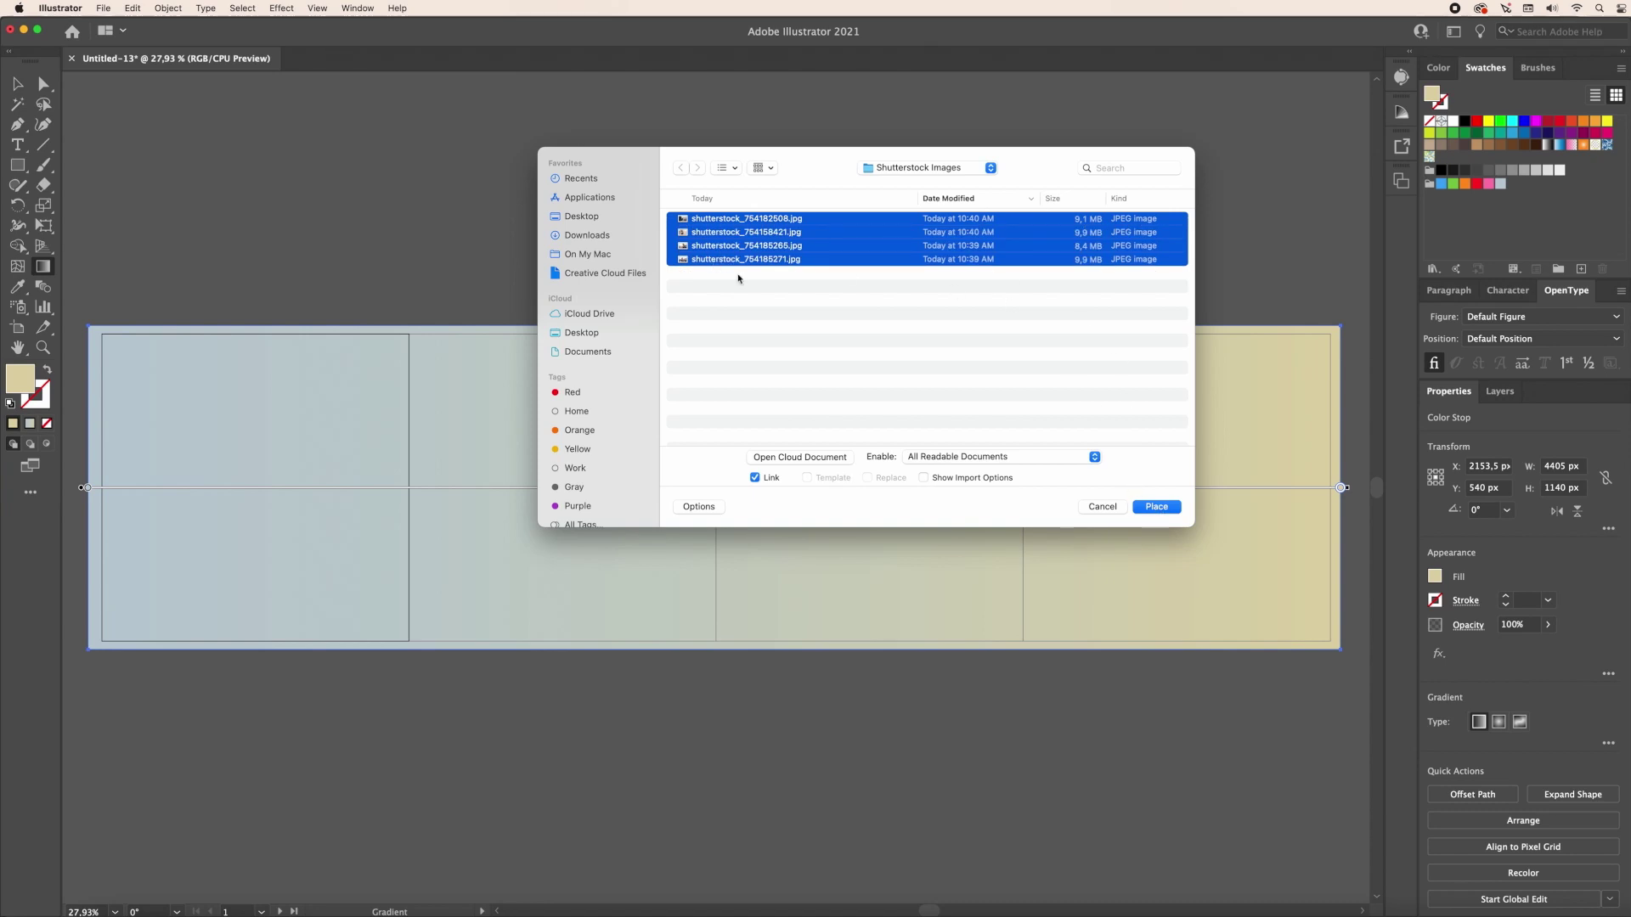
pyautogui.click(1157, 507)
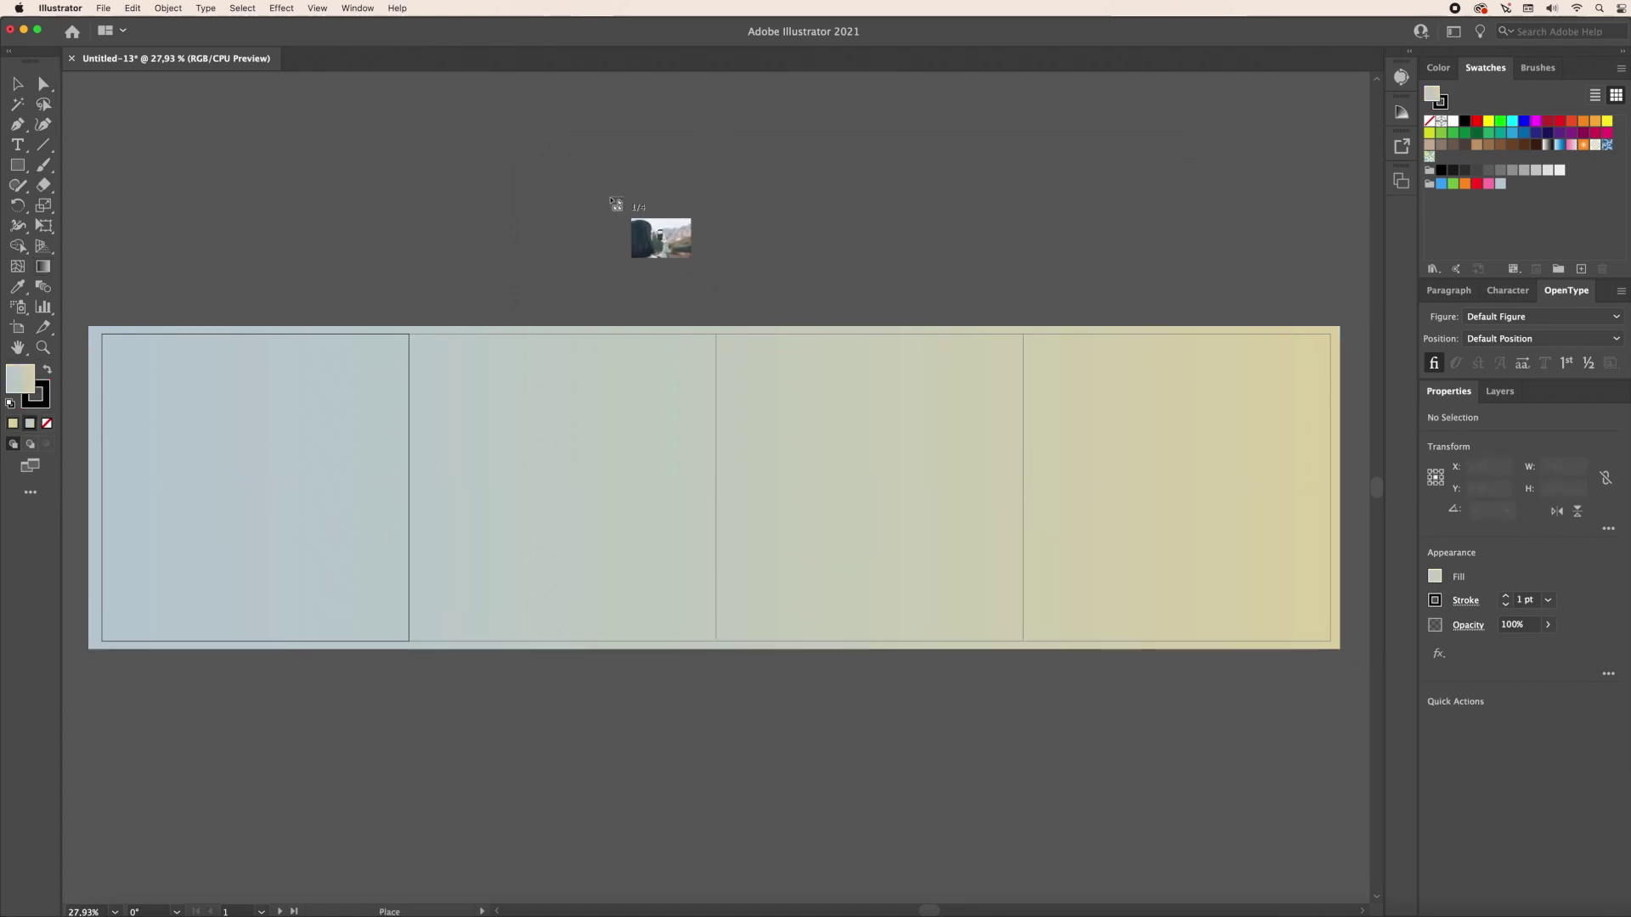
pyautogui.click(609, 146)
pyautogui.click(609, 146)
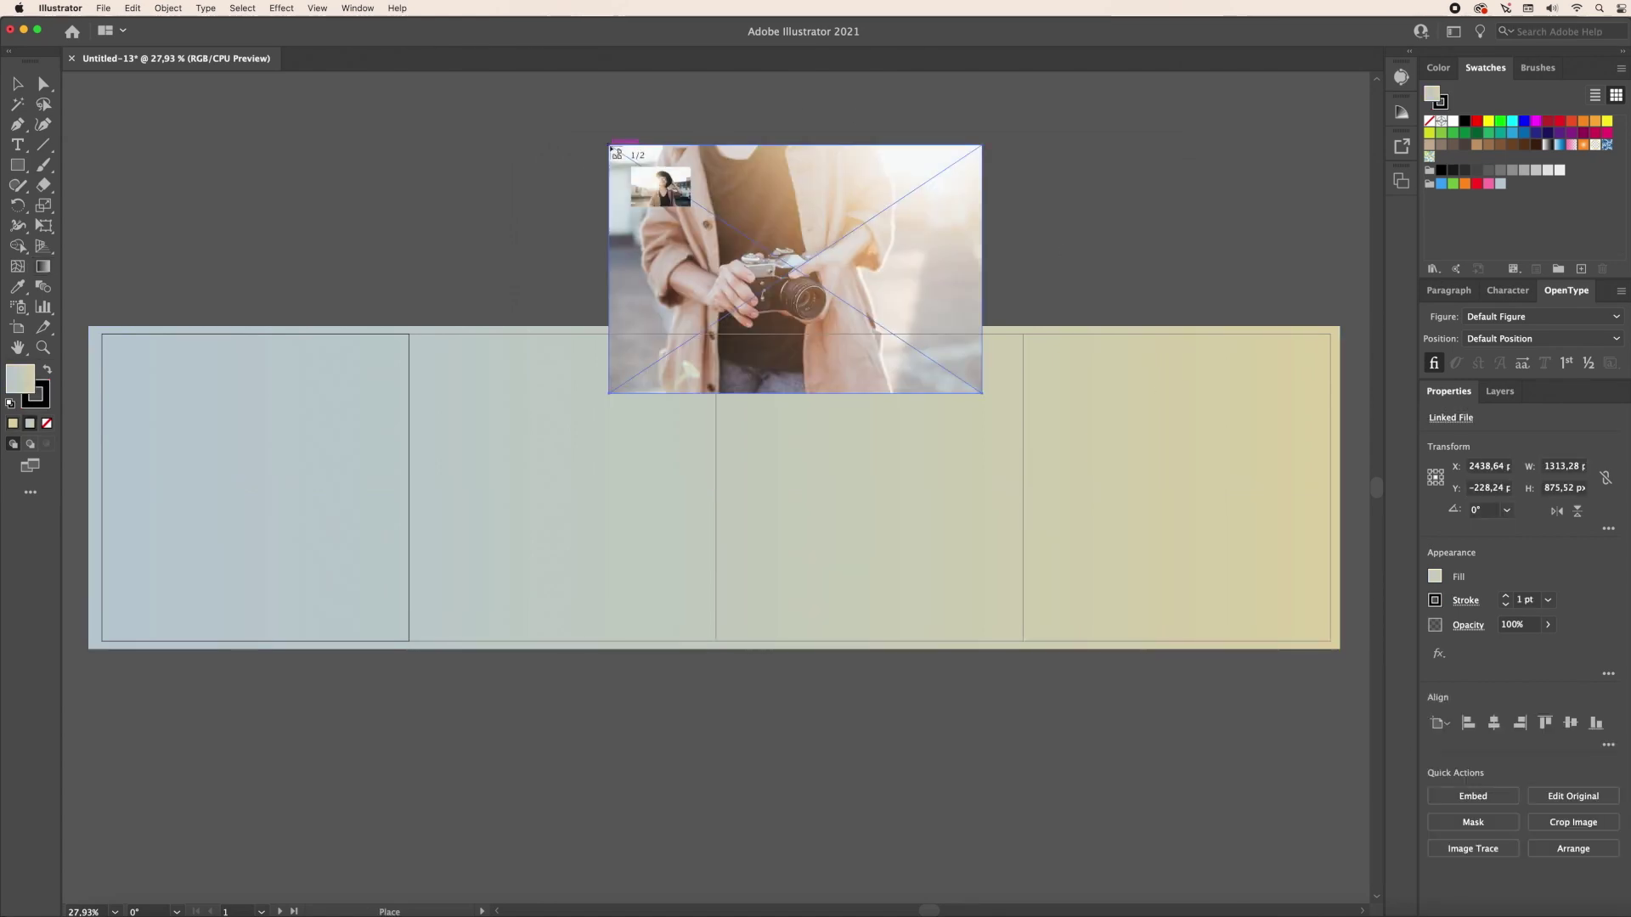
pyautogui.click(609, 147)
pyautogui.click(609, 146)
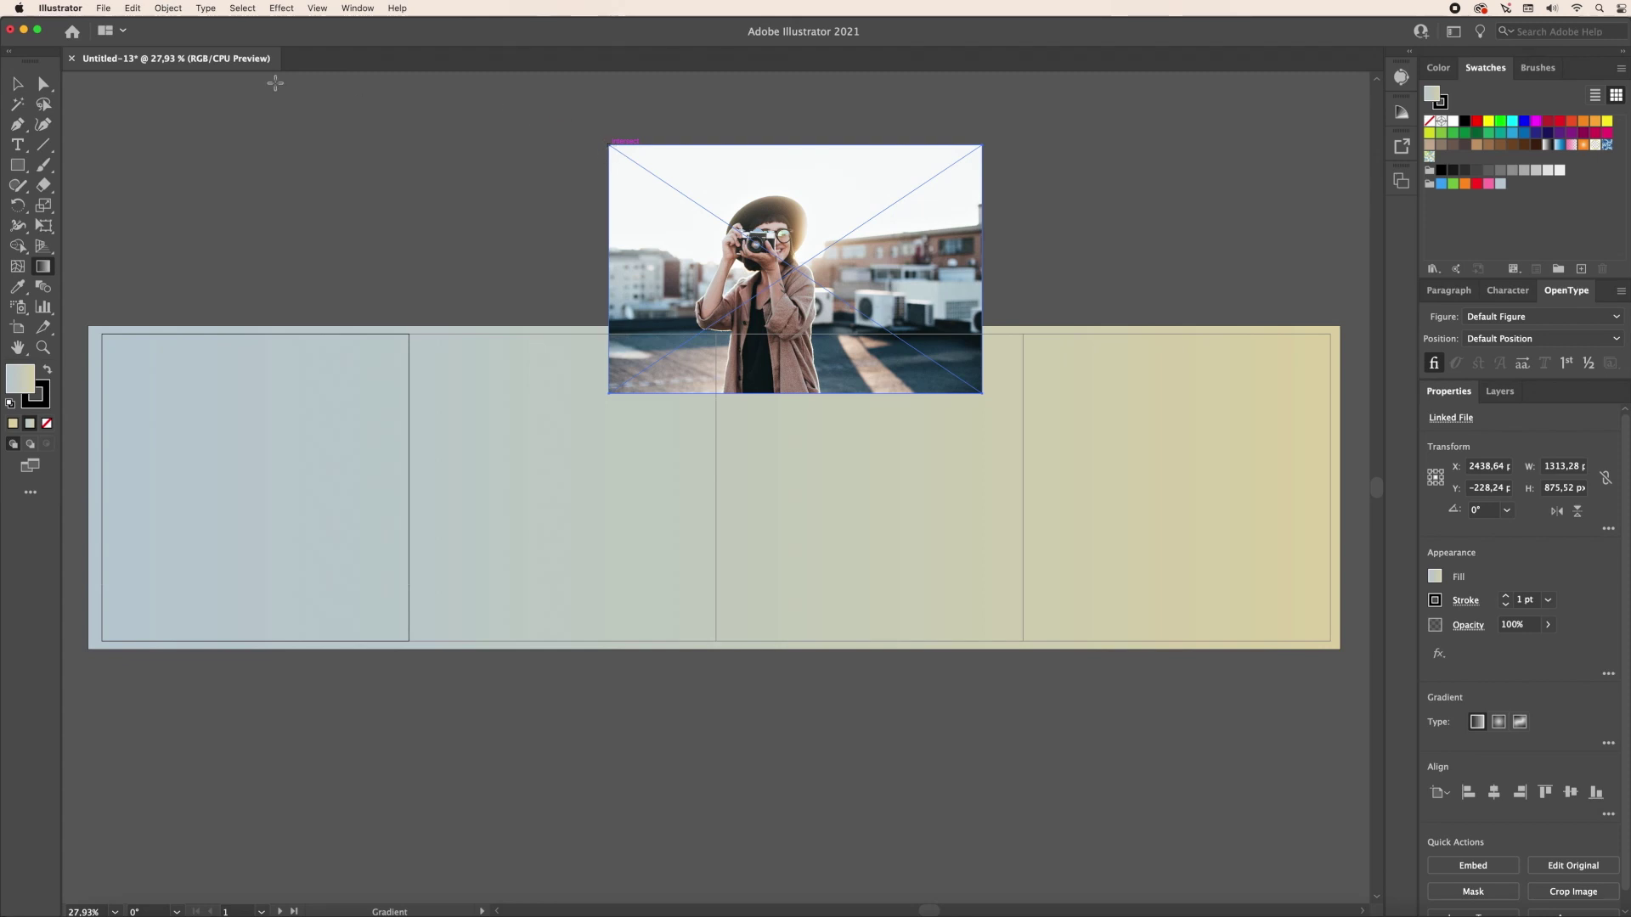
# Step: Scale the stacked photos down to about 1003 × 669 px and deselect them
pyautogui.click(17, 85)
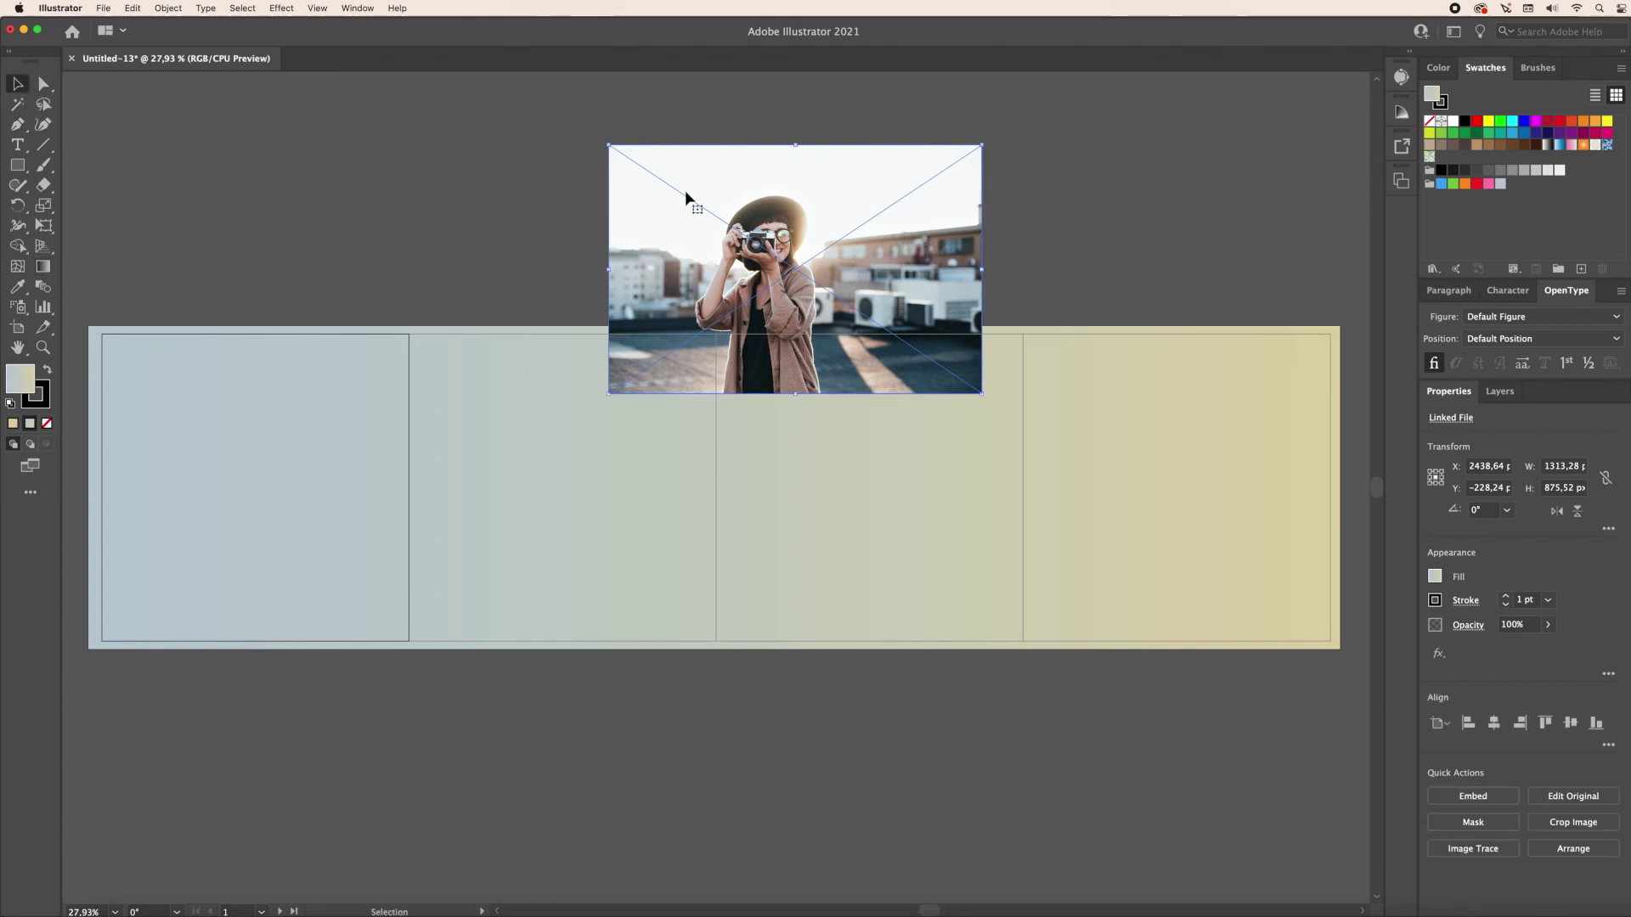
pyautogui.press('super+a')
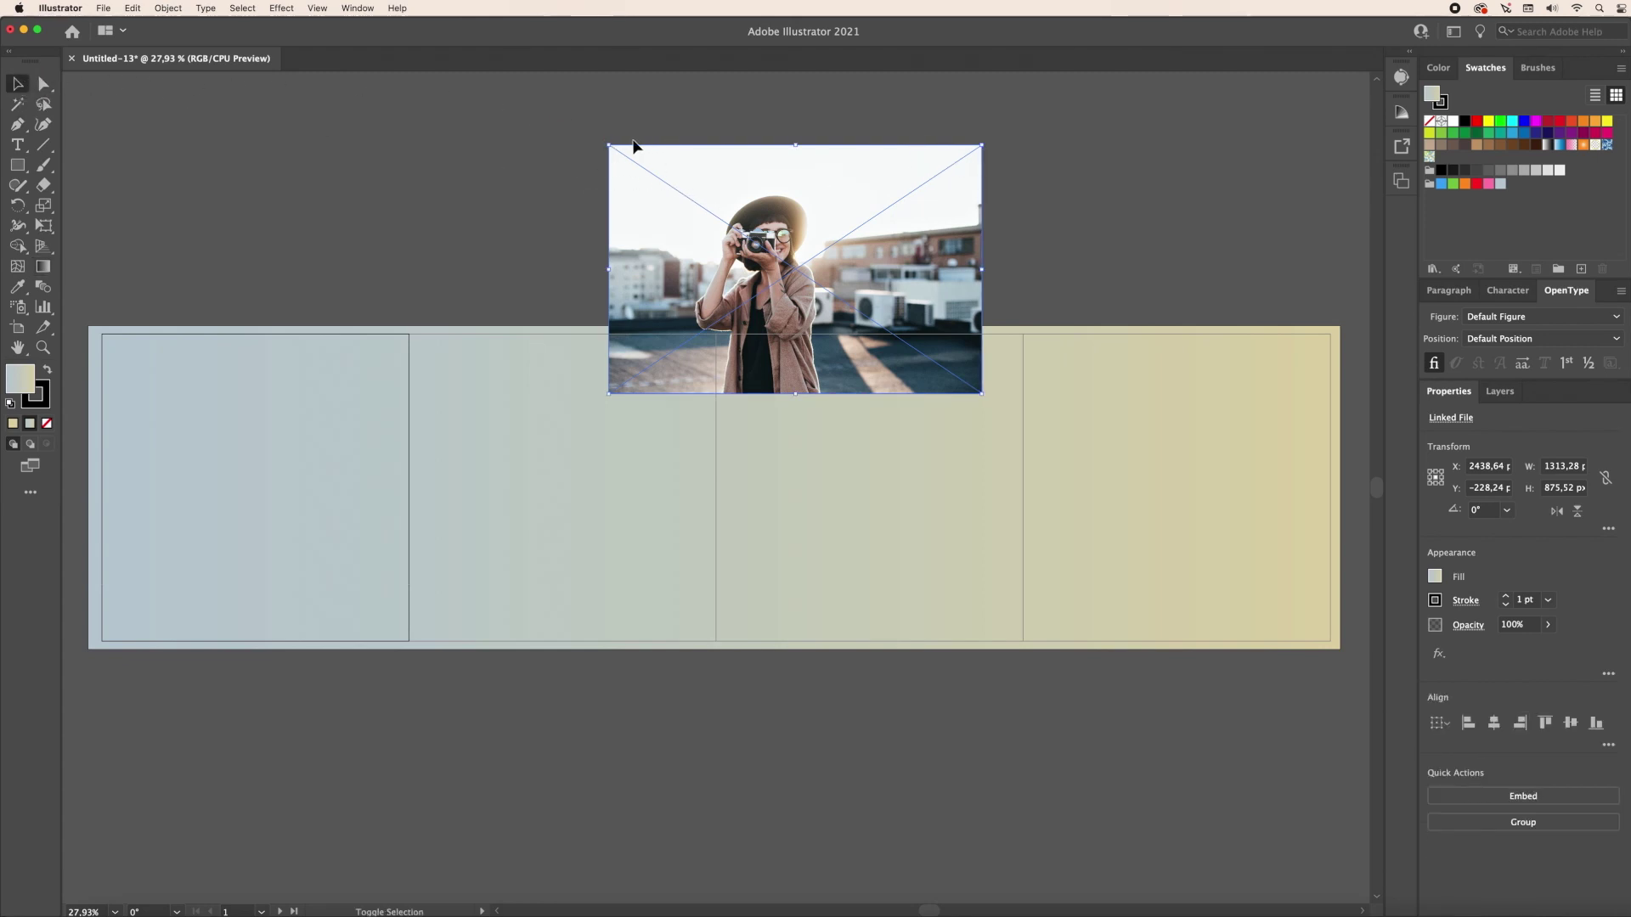
pyautogui.moveTo(606, 146); pyautogui.dragTo(666, 201)
pyautogui.moveTo(859, 261); pyautogui.dragTo(675, 185)
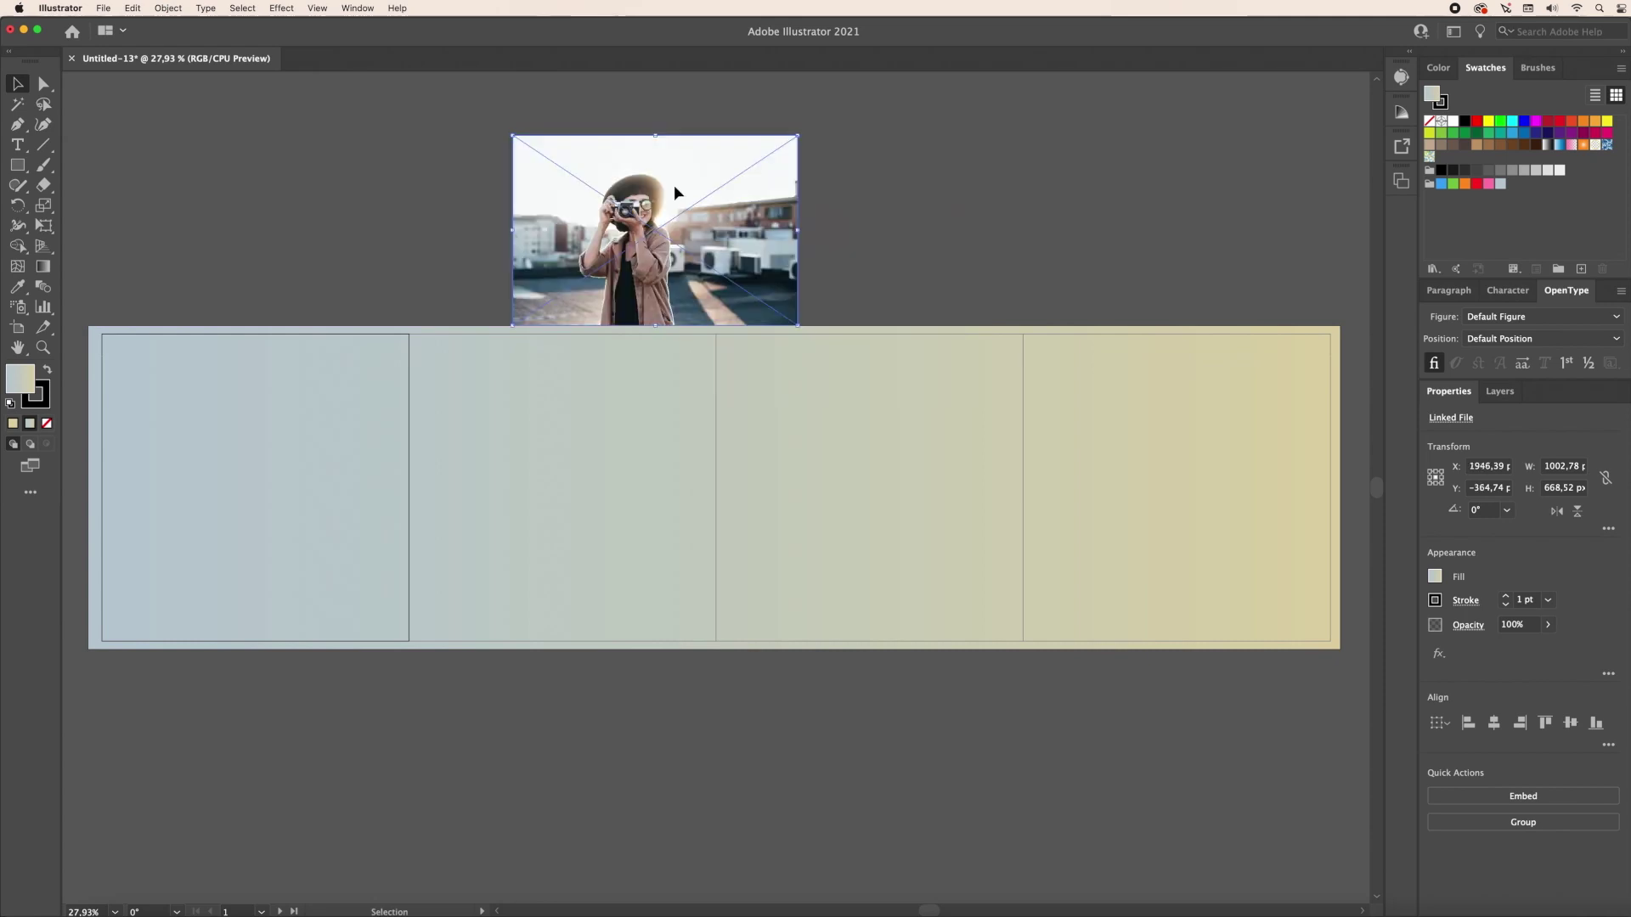
pyautogui.click(986, 187)
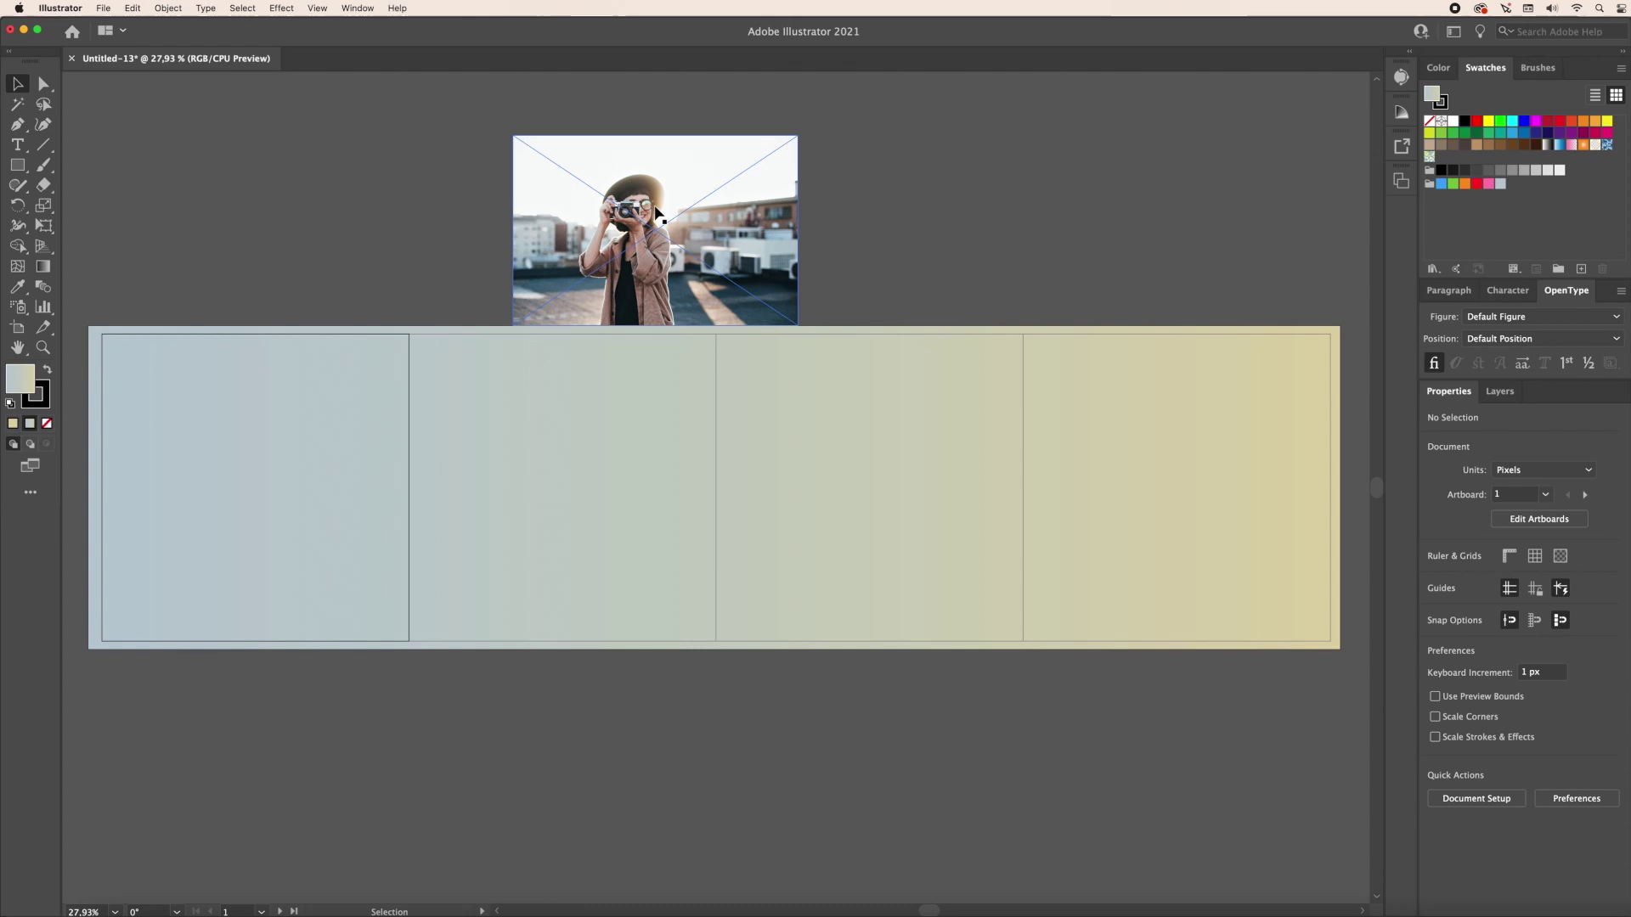
# Step: Drag the photos onto the first, third, fourth and second artboards, alternating high and low
pyautogui.moveTo(658, 212); pyautogui.dragTo(294, 518)
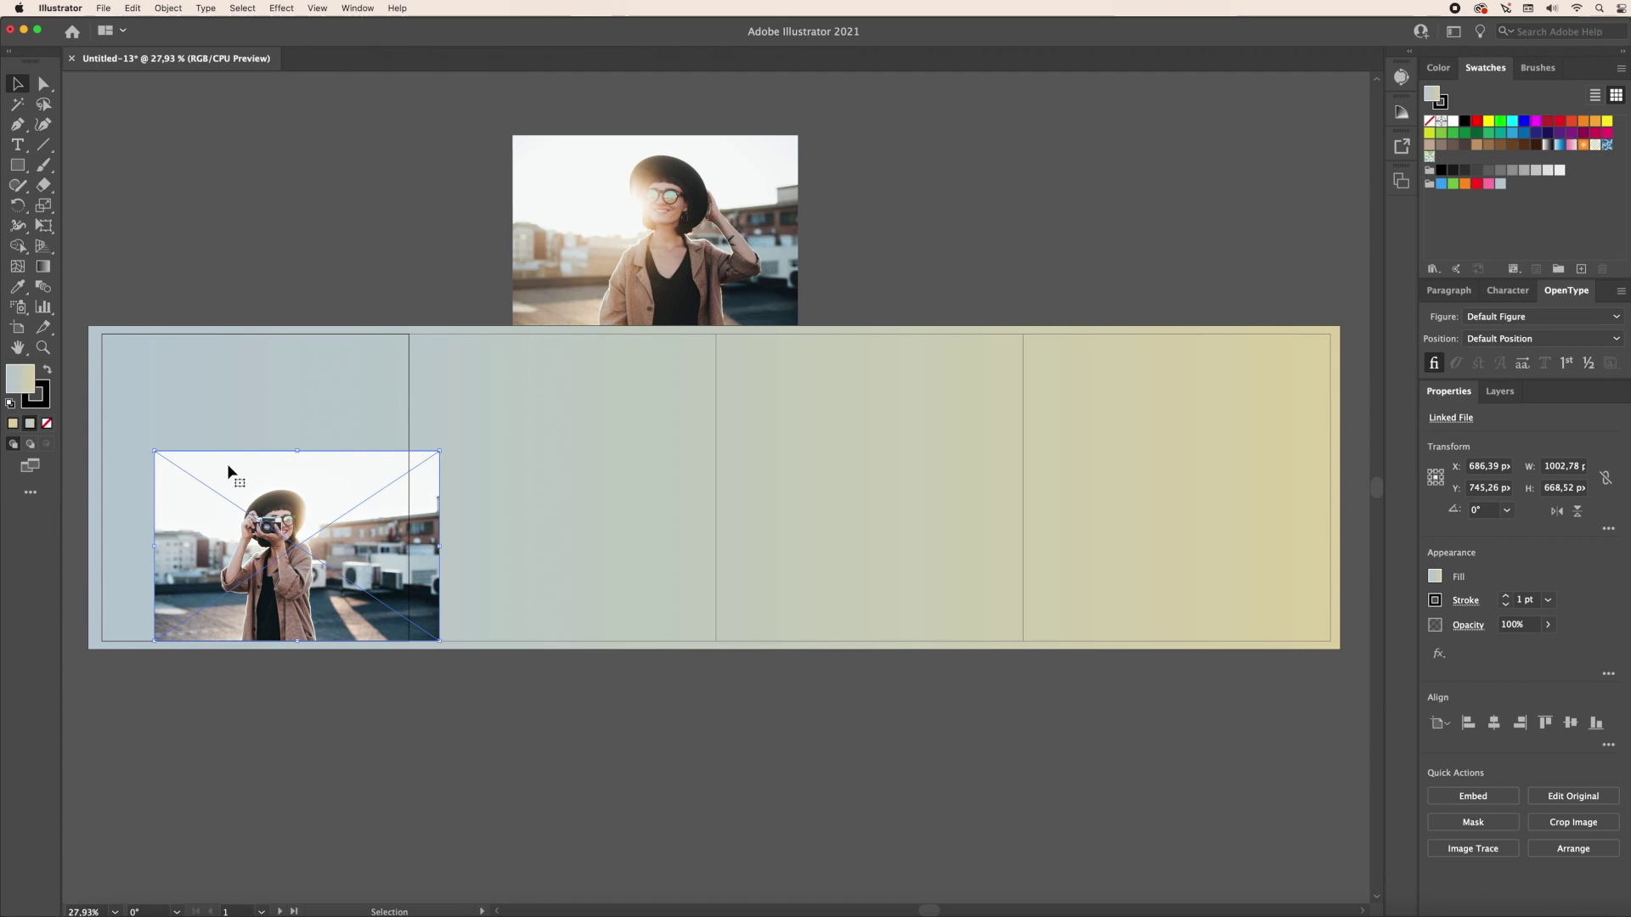
pyautogui.hscroll(2, 228, 472)
pyautogui.moveTo(601, 290); pyautogui.dragTo(857, 559)
pyautogui.moveTo(637, 220); pyautogui.dragTo(1161, 418)
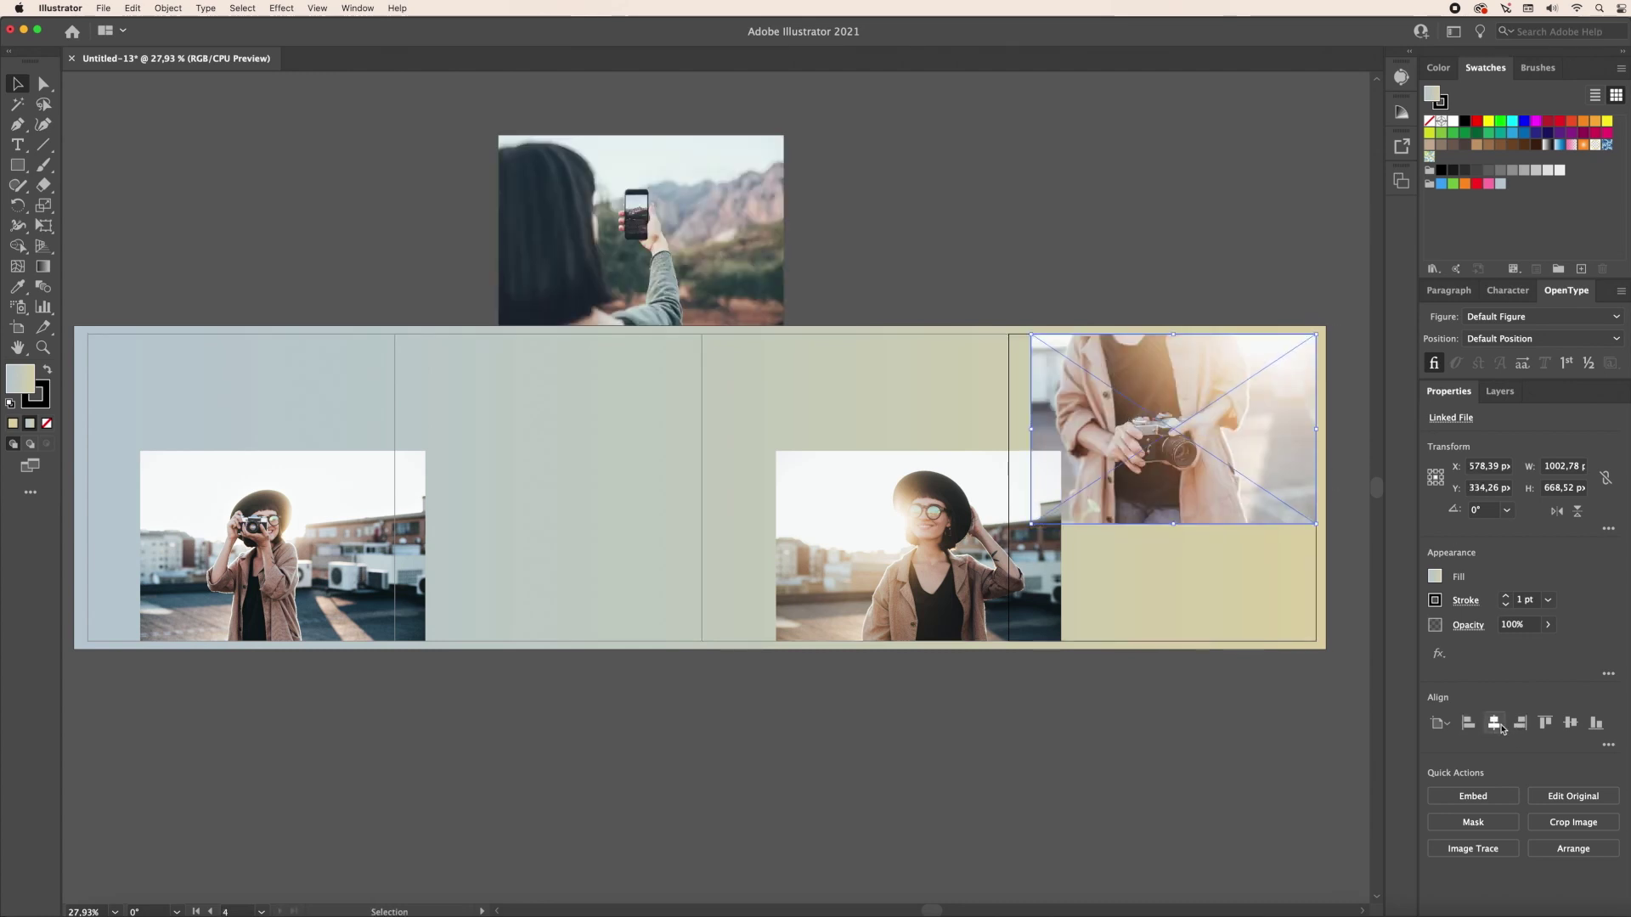
pyautogui.moveTo(671, 285); pyautogui.dragTo(649, 446)
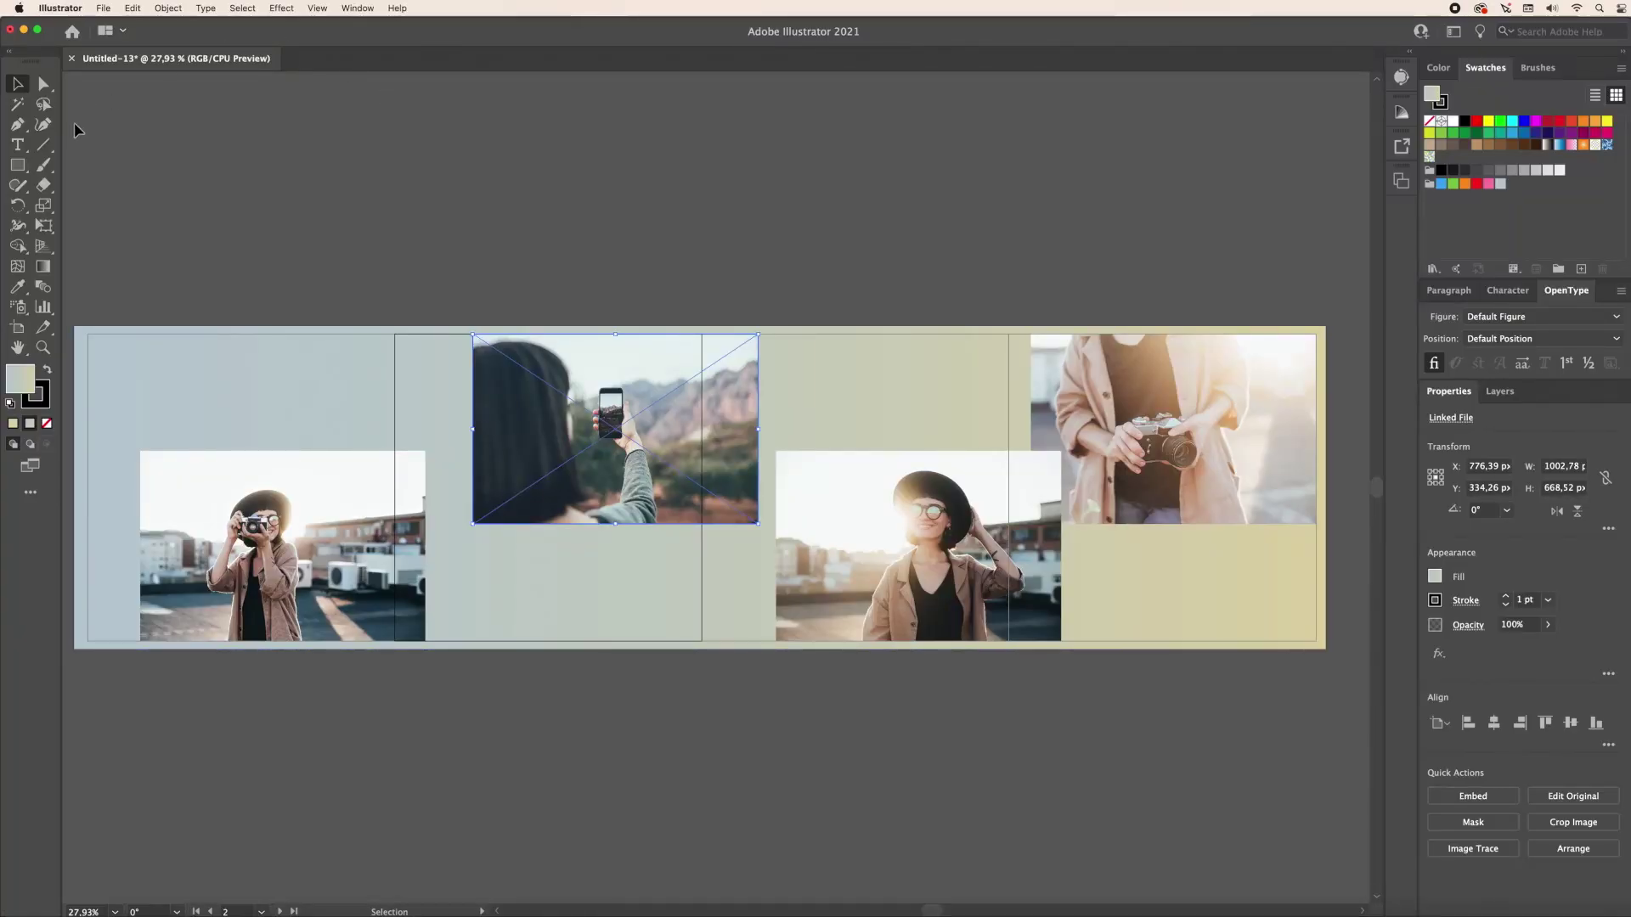
# Step: Set Paintbrush fidelity to Smooth, with Edit Selected Paths on within 12 pixels
pyautogui.doubleClick(44, 166)
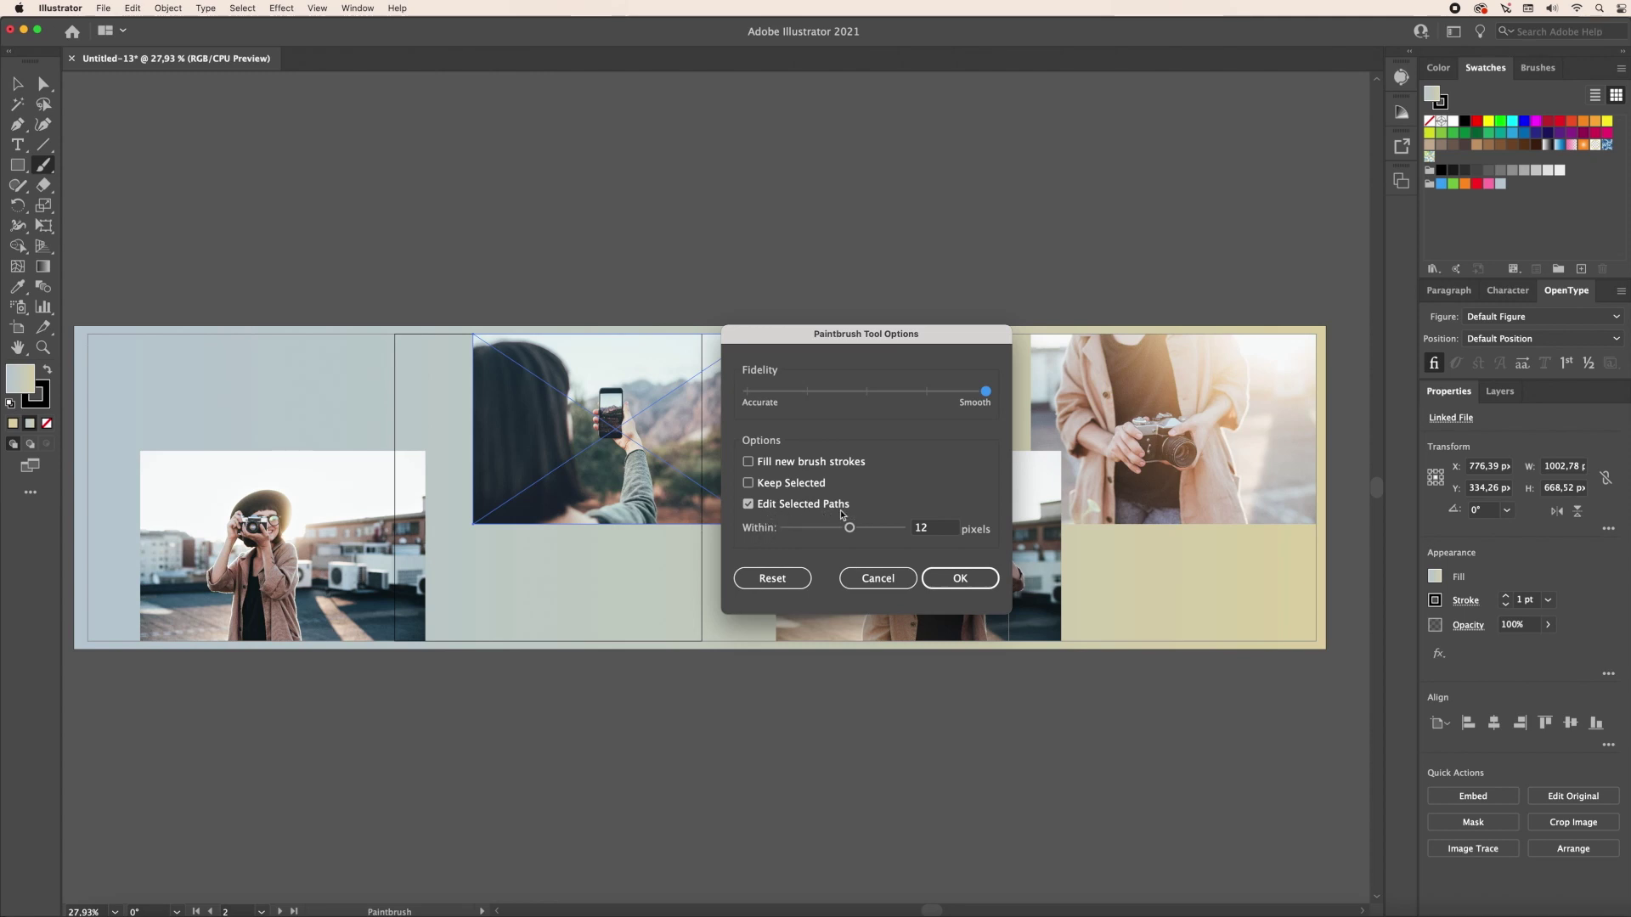
pyautogui.click(962, 580)
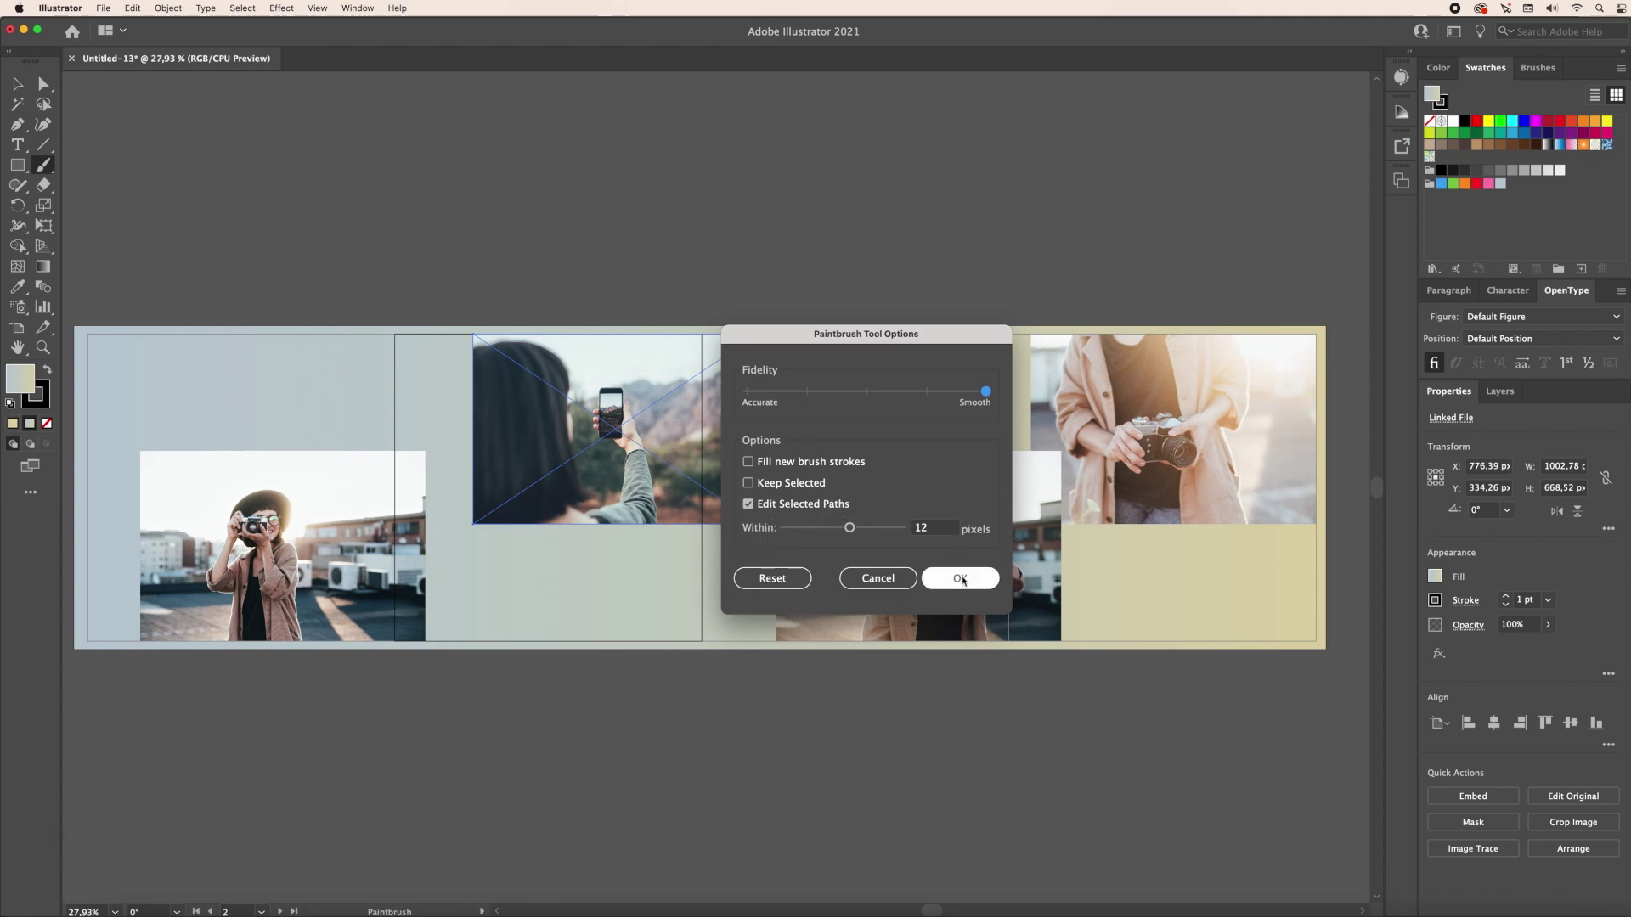
pyautogui.click(967, 583)
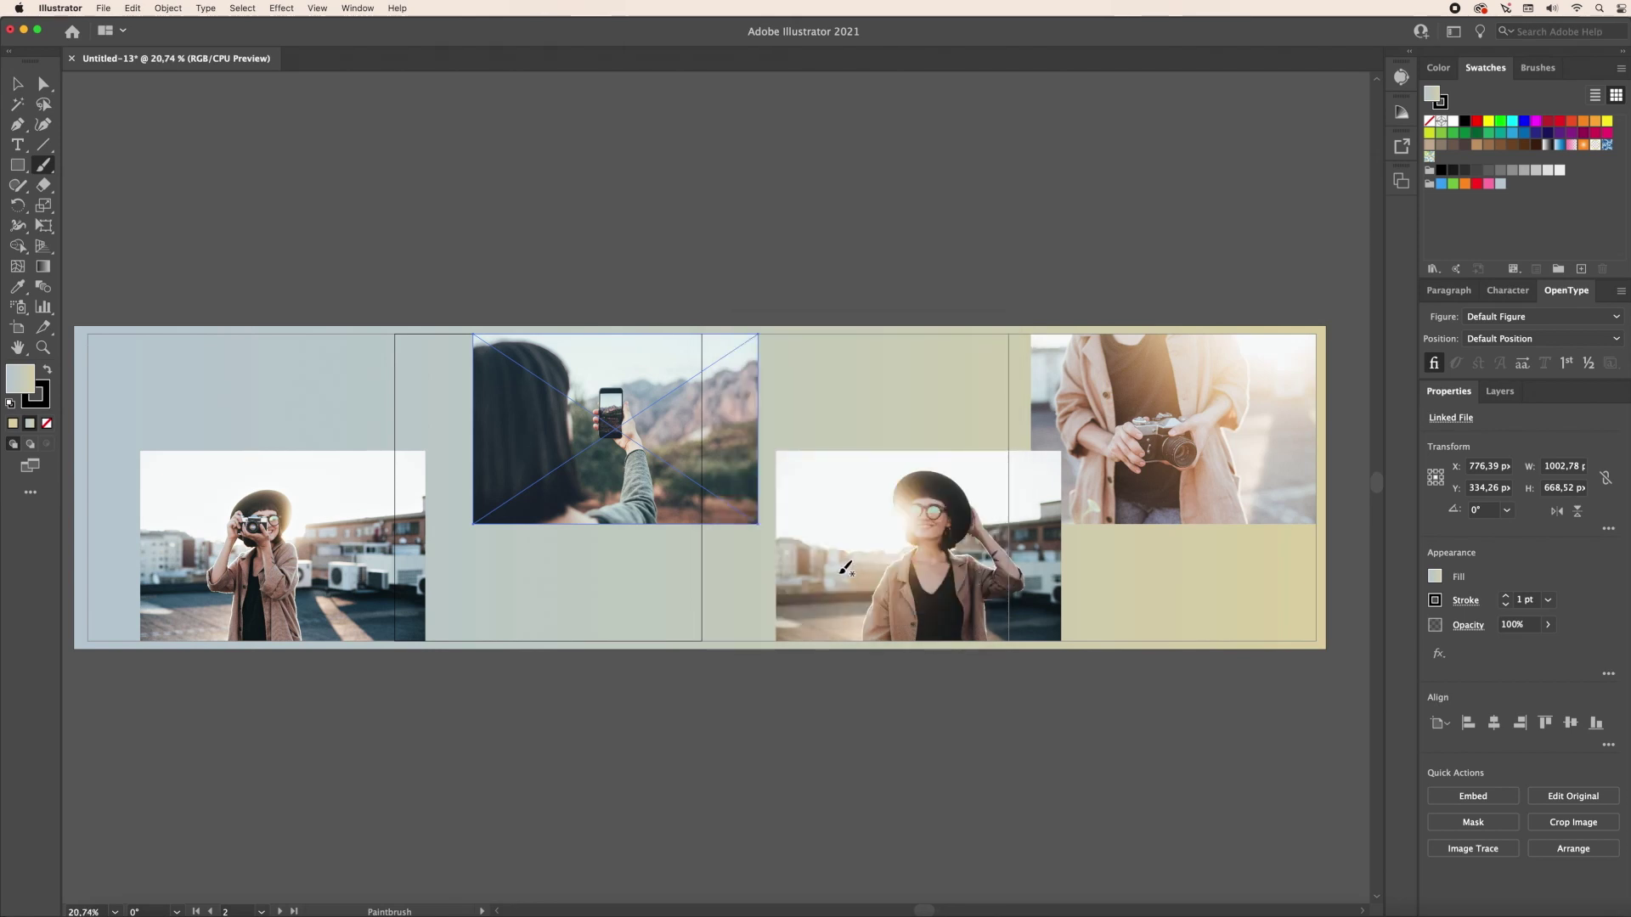
pyautogui.scroll(-3, 845, 568)
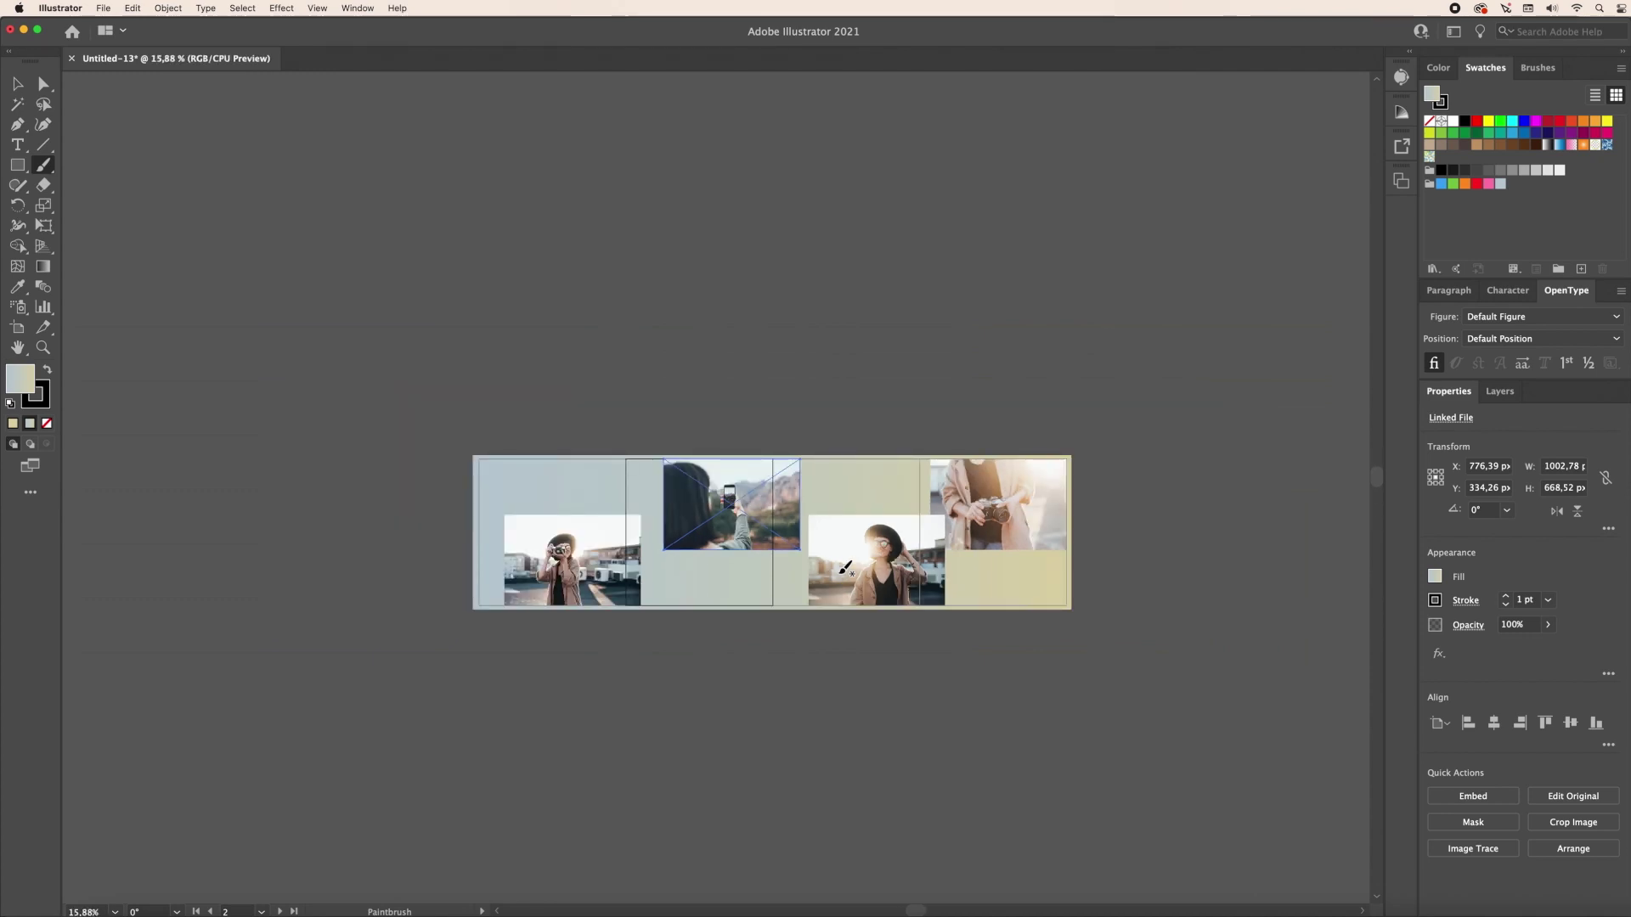
# Step: Set the fill colour to None
pyautogui.scroll(1, 845, 568)
pyautogui.scroll(1, 845, 569)
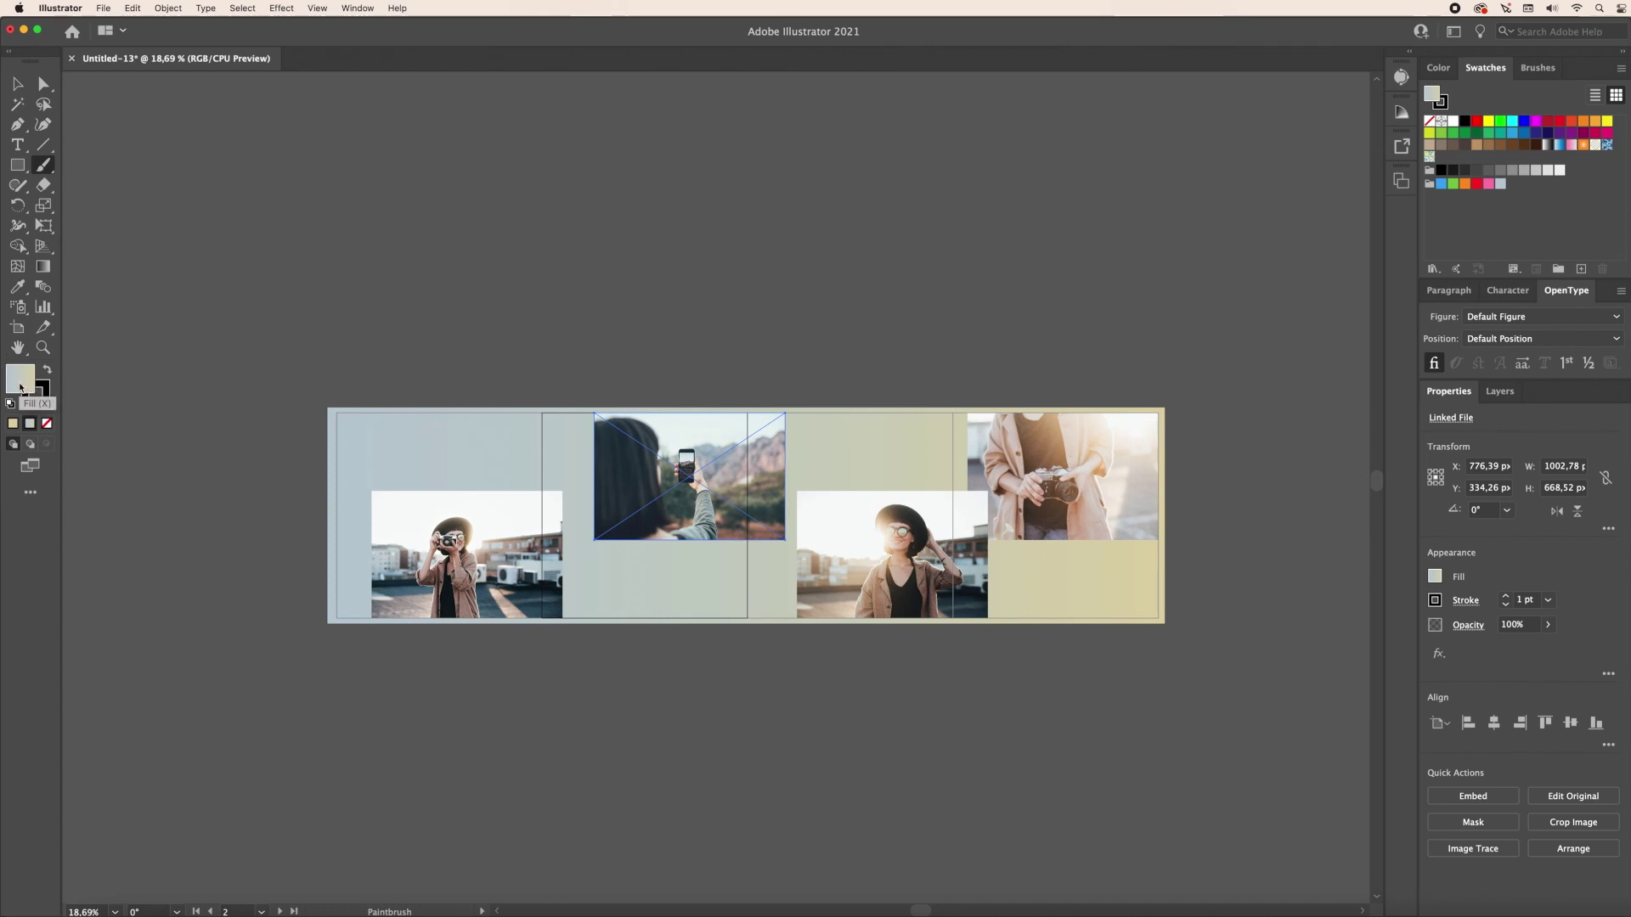
pyautogui.press('x')
pyautogui.press('/')
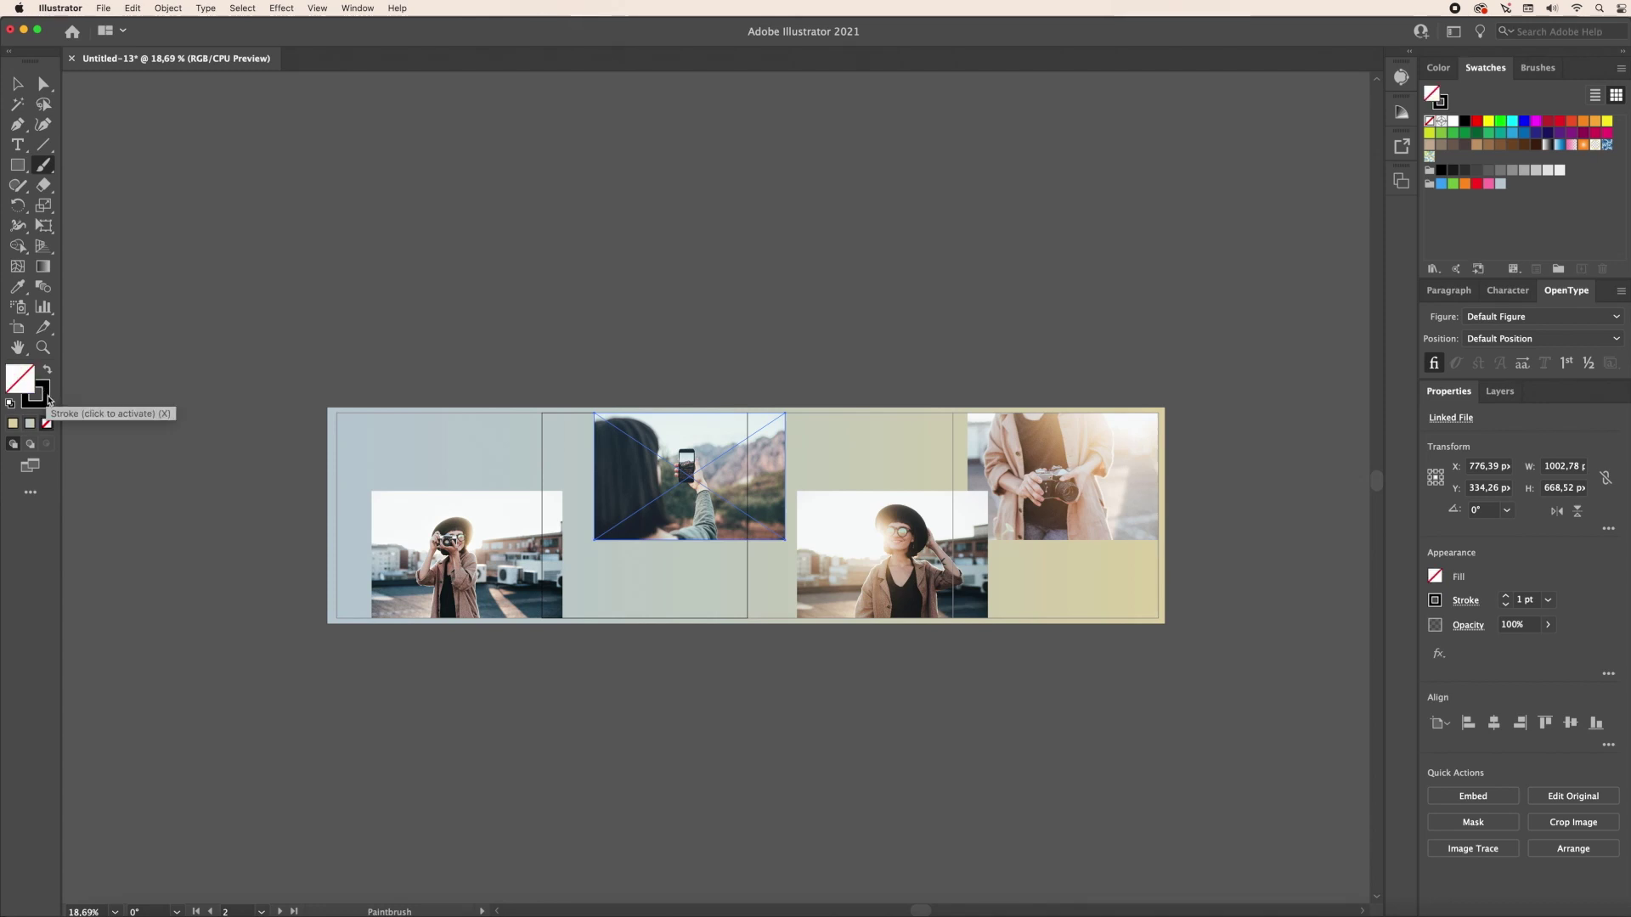
# Step: Set the stroke to pale blue-grey, entering D3E3EA and settling on D6E6ED
pyautogui.click(38, 395)
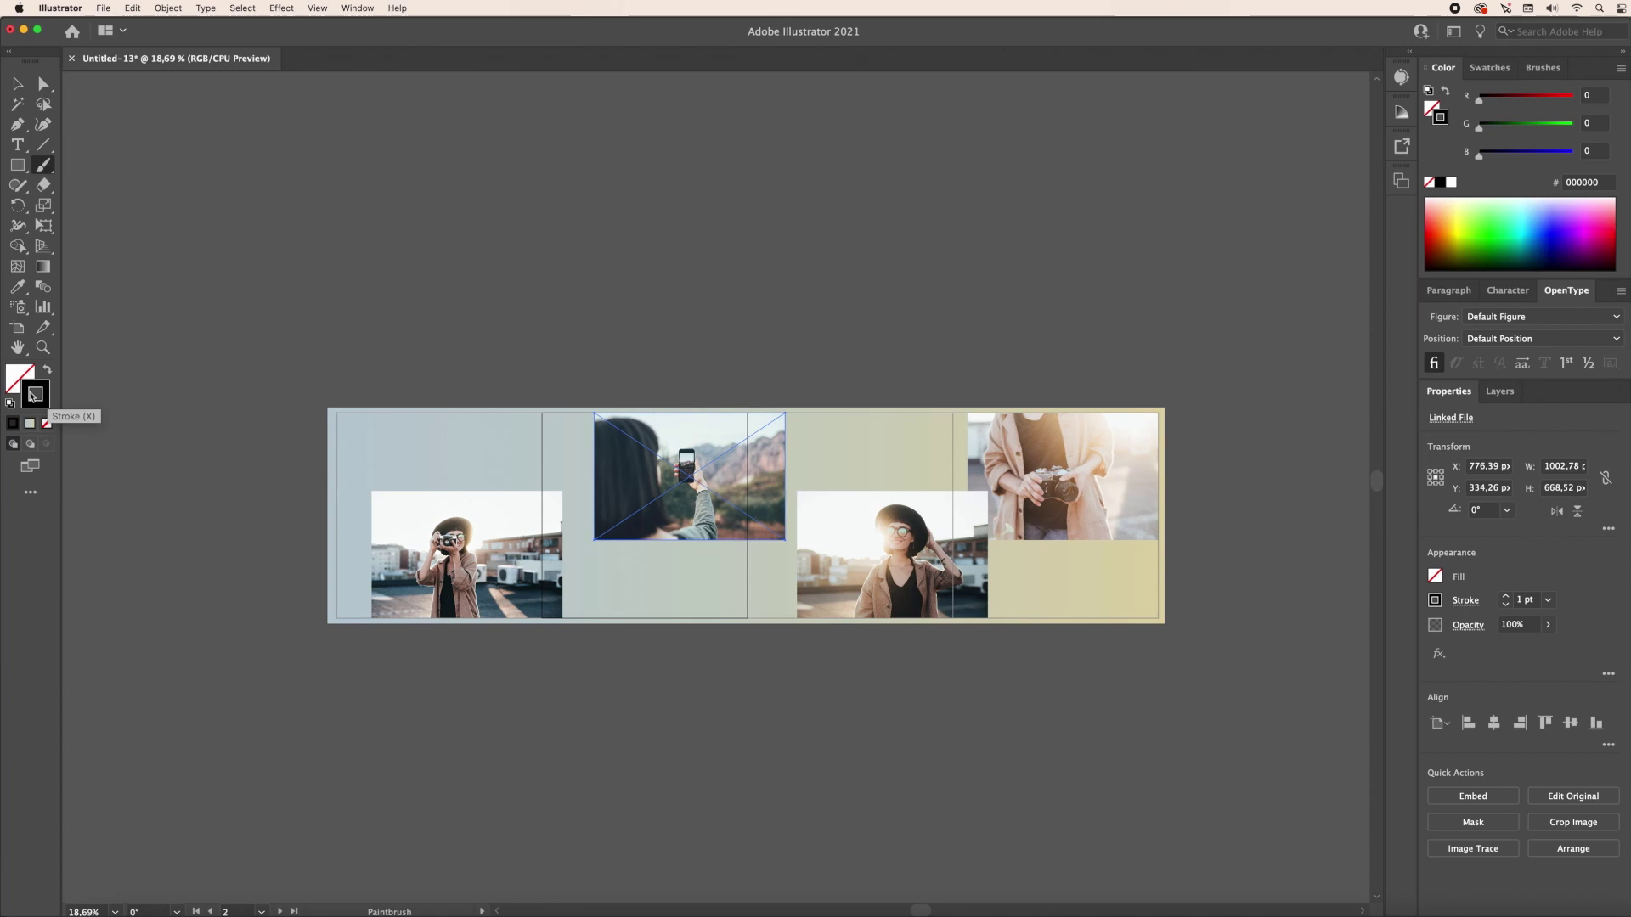
pyautogui.click(1487, 68)
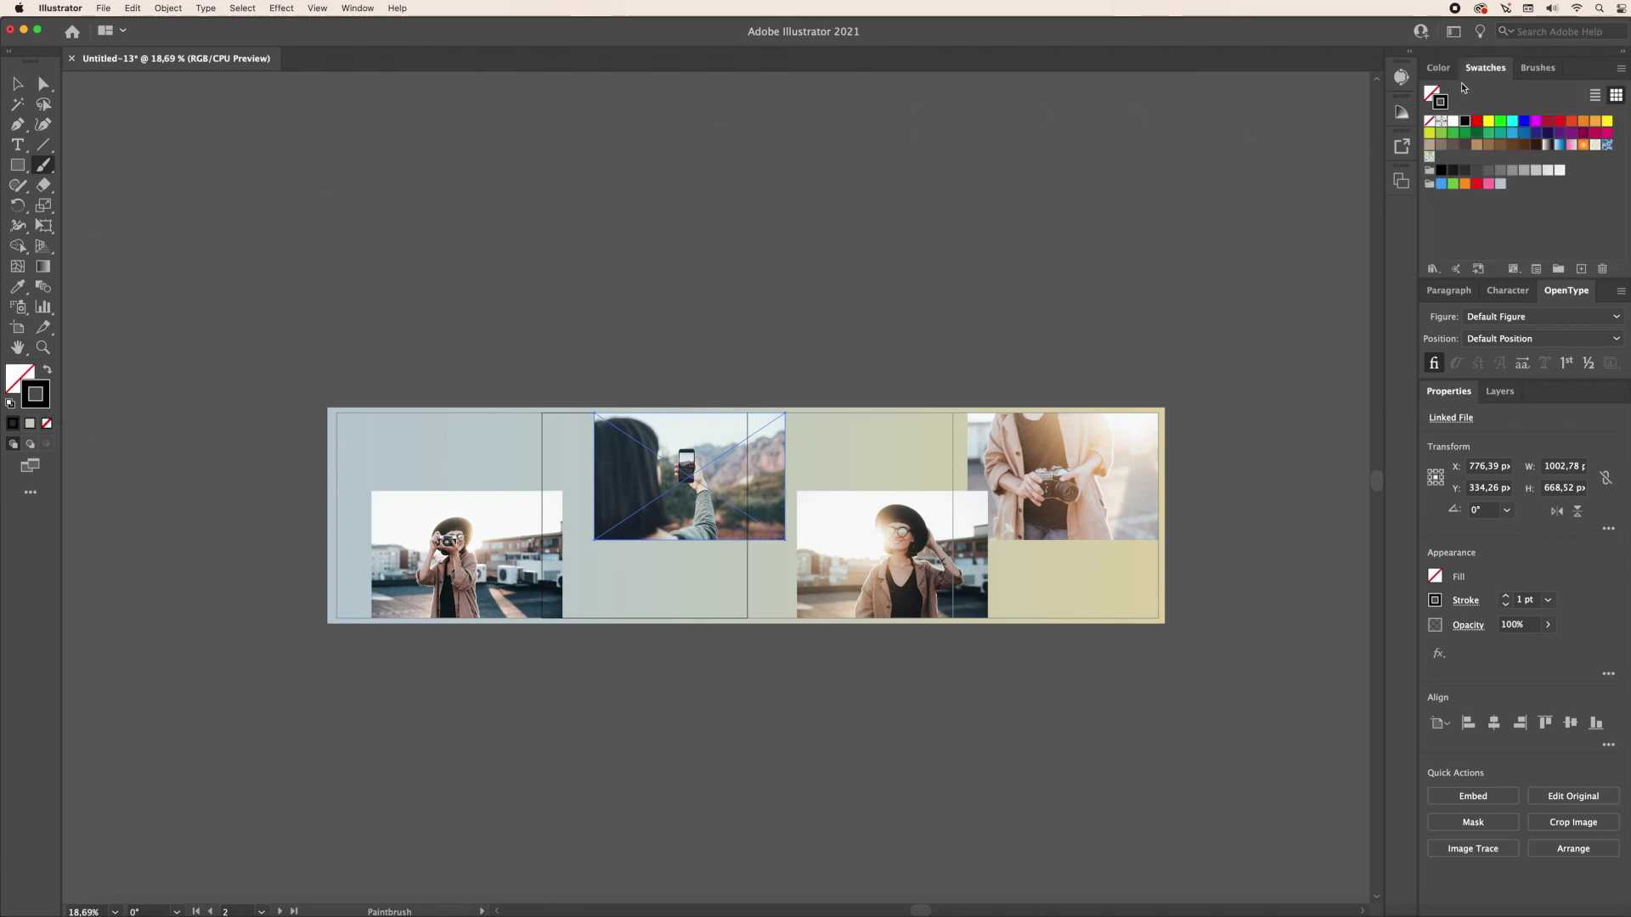
pyautogui.click(1500, 184)
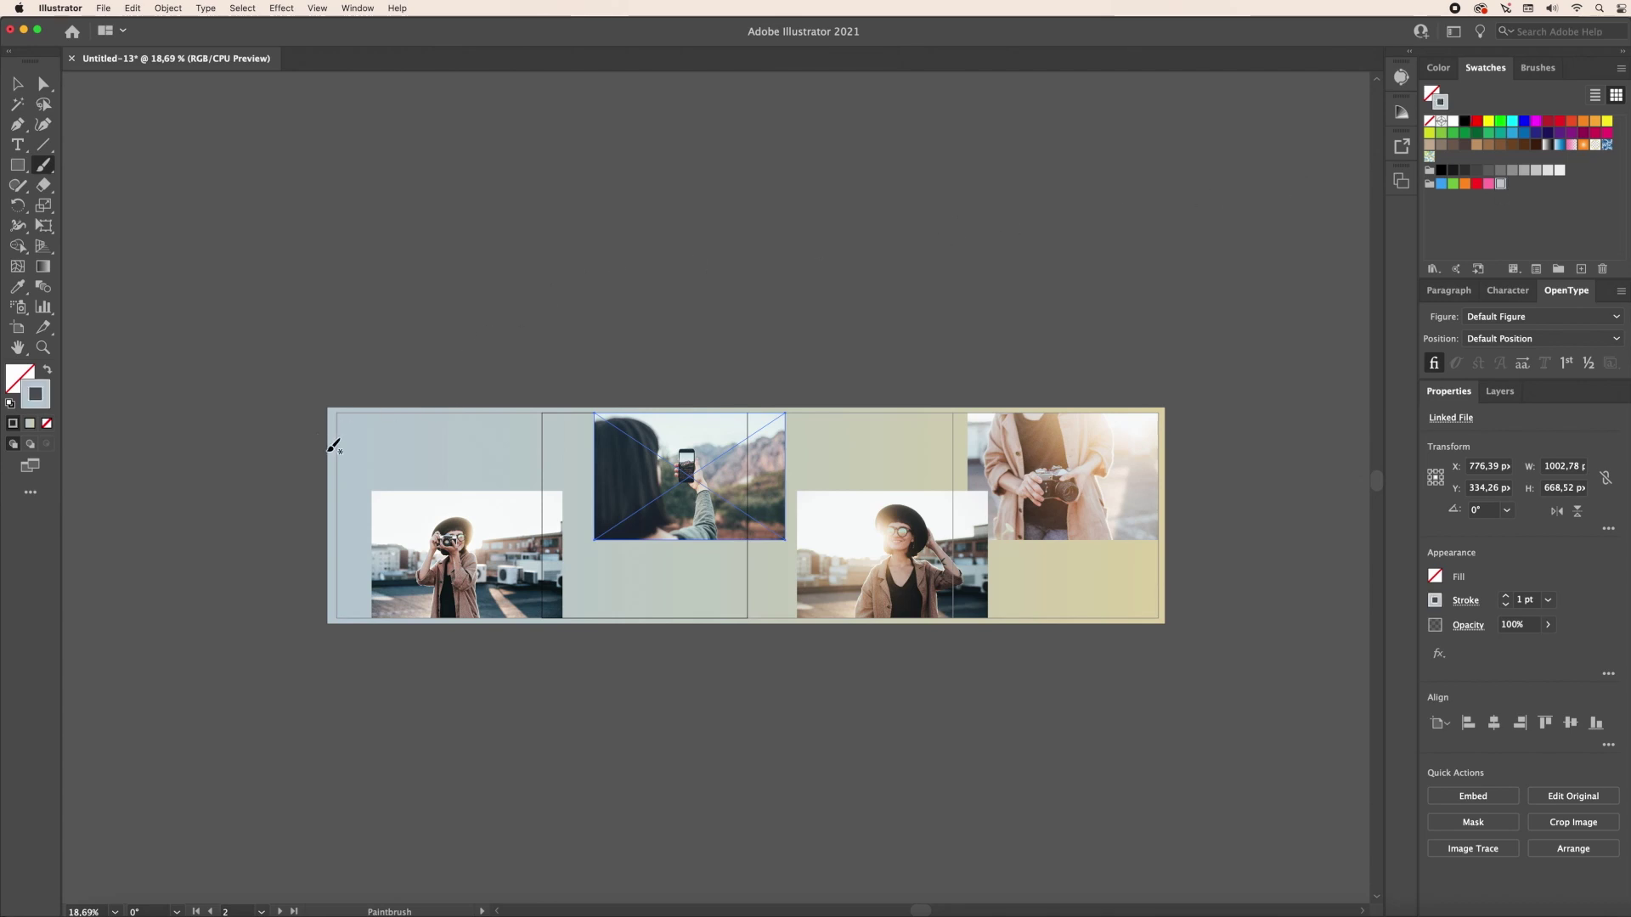
pyautogui.doubleClick(36, 394)
pyautogui.write('D3E3EA')
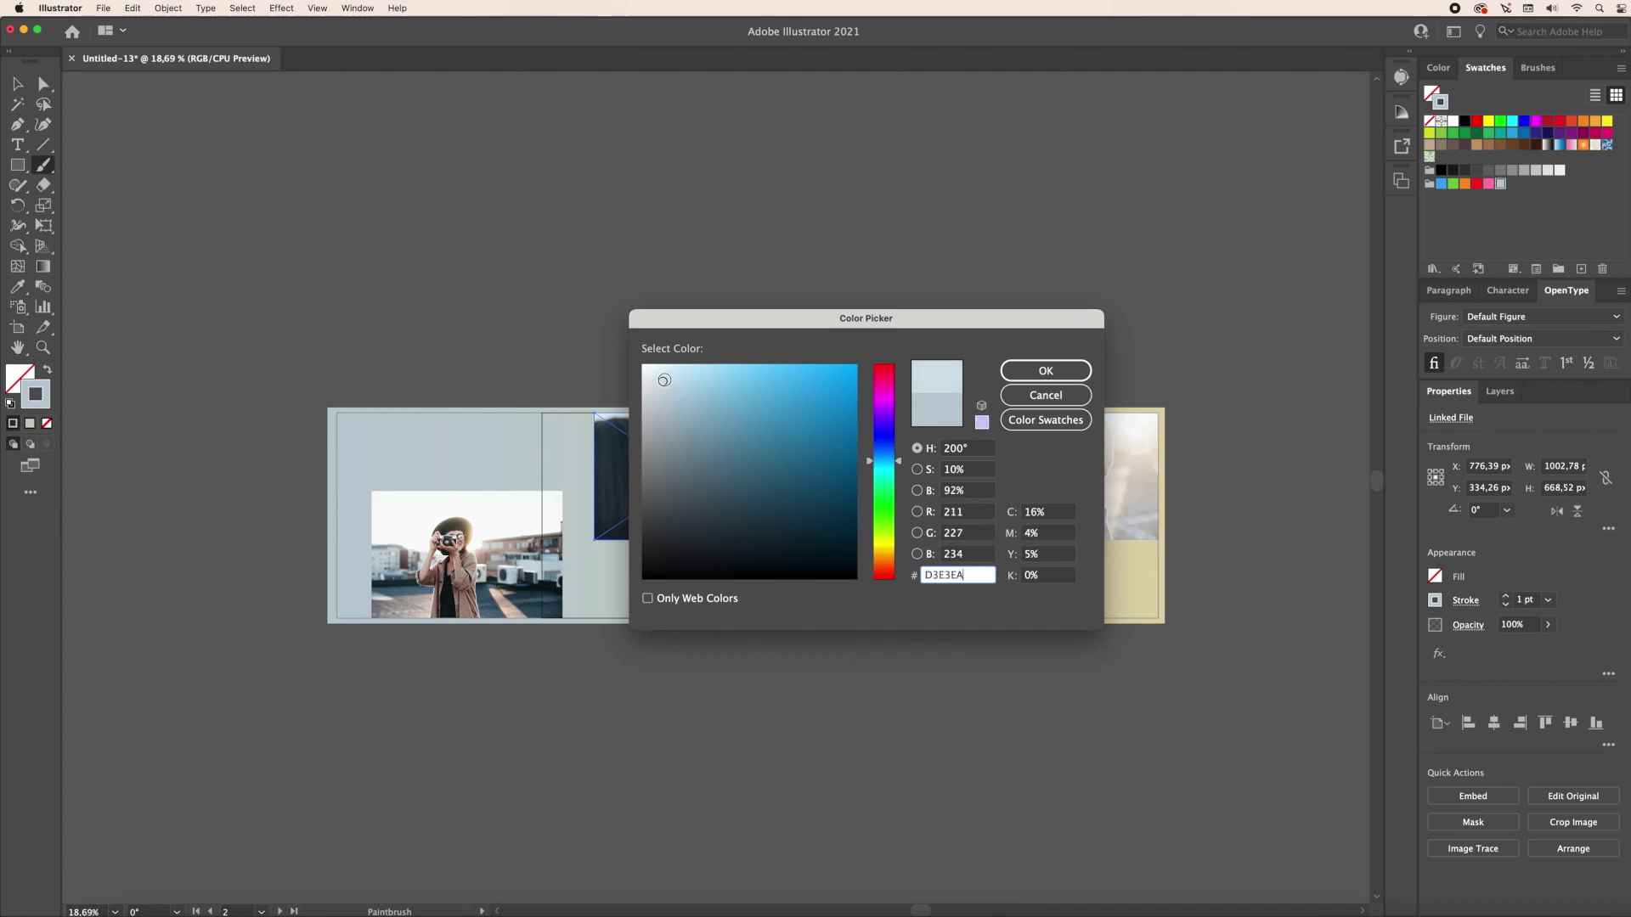
pyautogui.click(663, 378)
pyautogui.click(664, 381)
pyautogui.click(663, 379)
pyautogui.click(1045, 372)
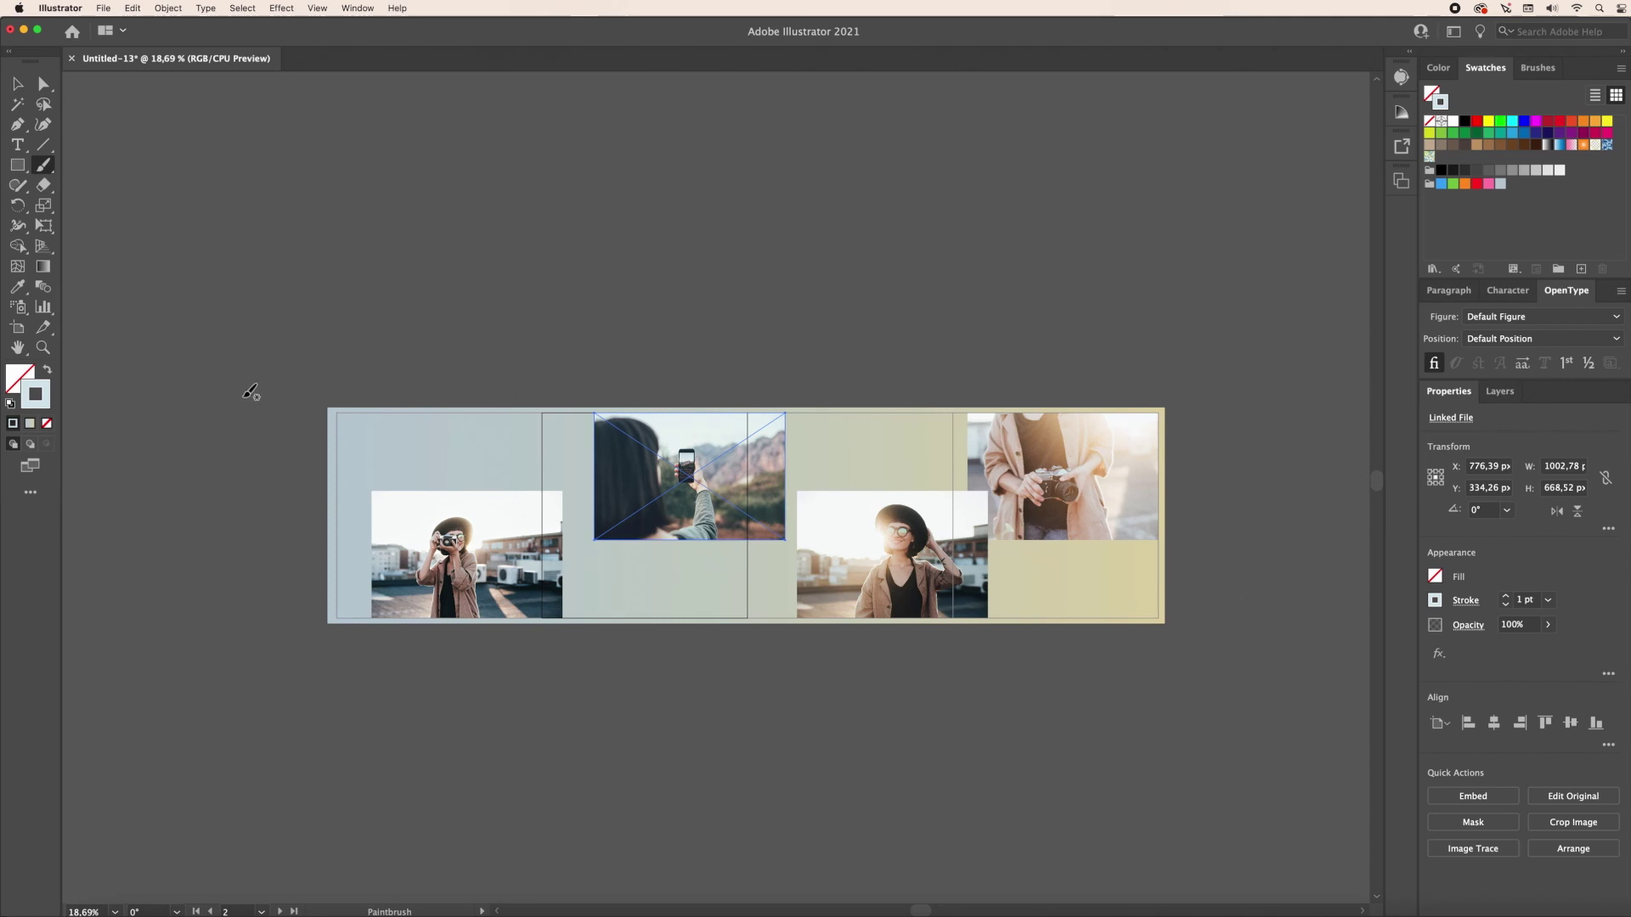
# Step: Paint a pale blue-grey wavy stroke across all four artboards and select it
pyautogui.moveTo(247, 412)
pyautogui.mouseDown()
pyautogui.moveTo(398, 433)
pyautogui.moveTo(570, 556)
pyautogui.moveTo(640, 576)
pyautogui.moveTo(716, 564)
pyautogui.moveTo(840, 493)
pyautogui.moveTo(901, 493)
pyautogui.moveTo(1069, 567)
pyautogui.moveTo(1189, 540)
pyautogui.mouseUp()
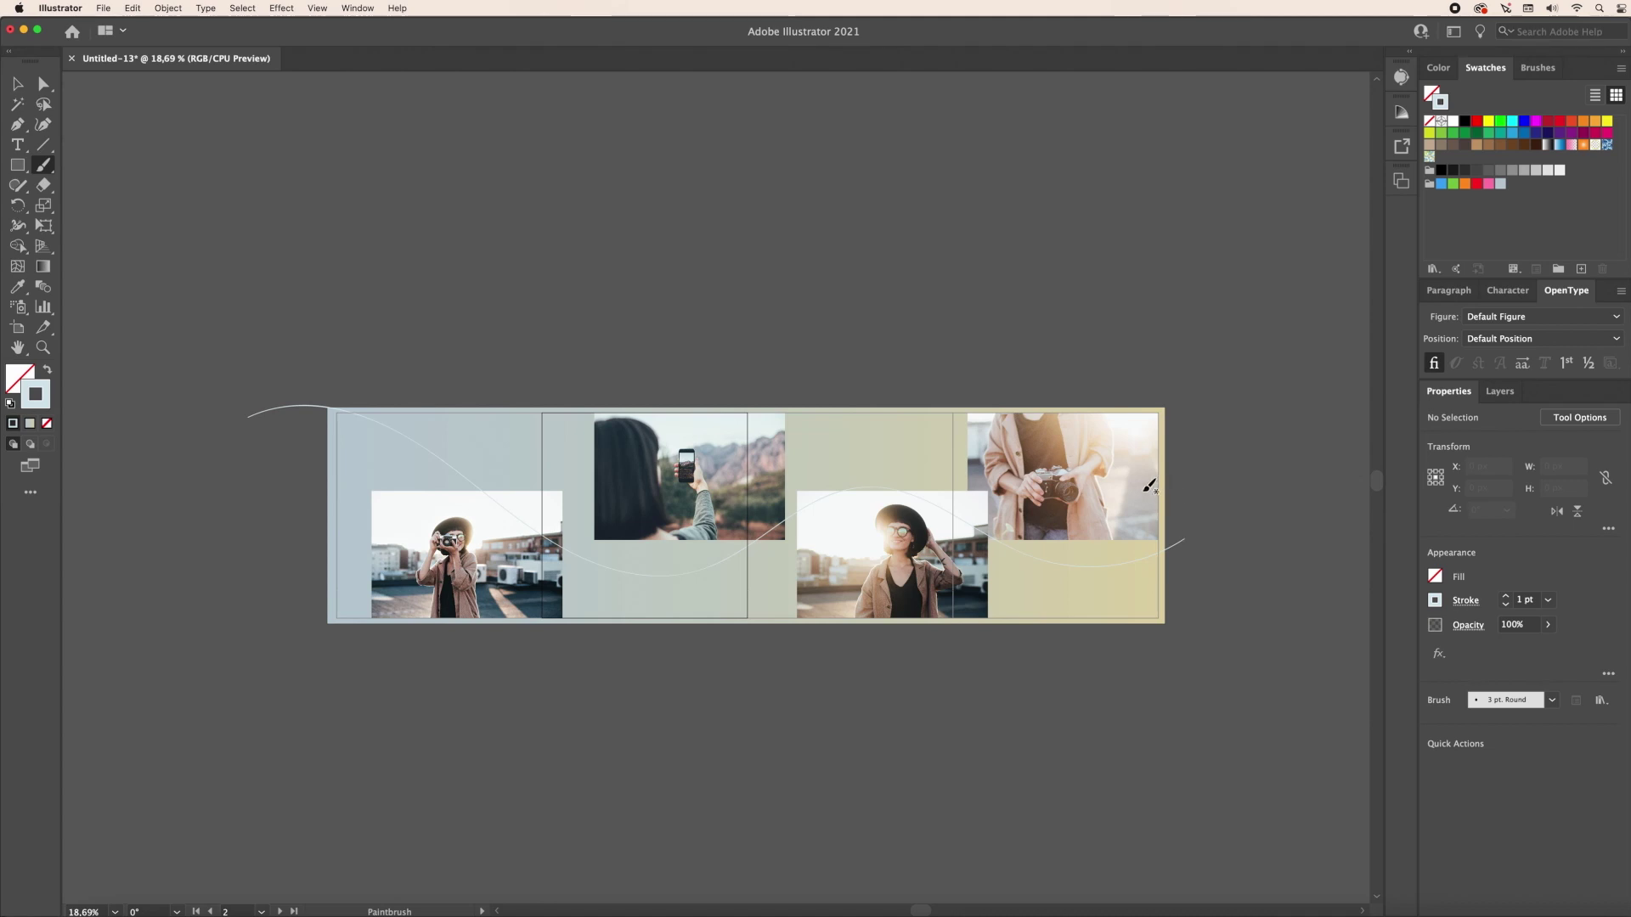
pyautogui.click(17, 83)
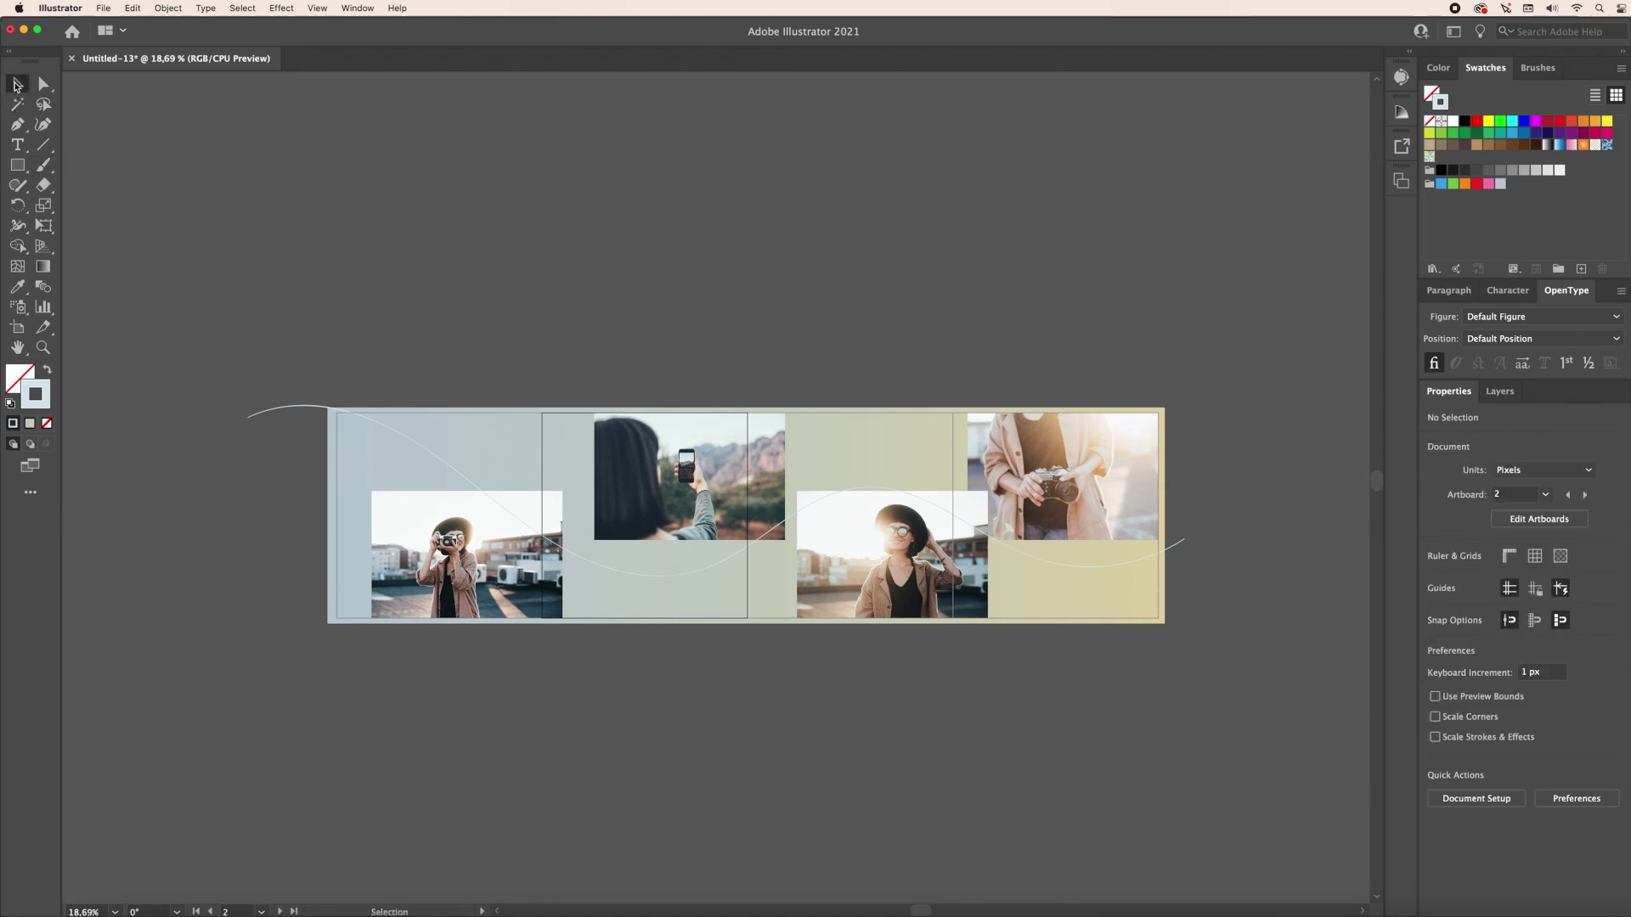
pyautogui.click(659, 576)
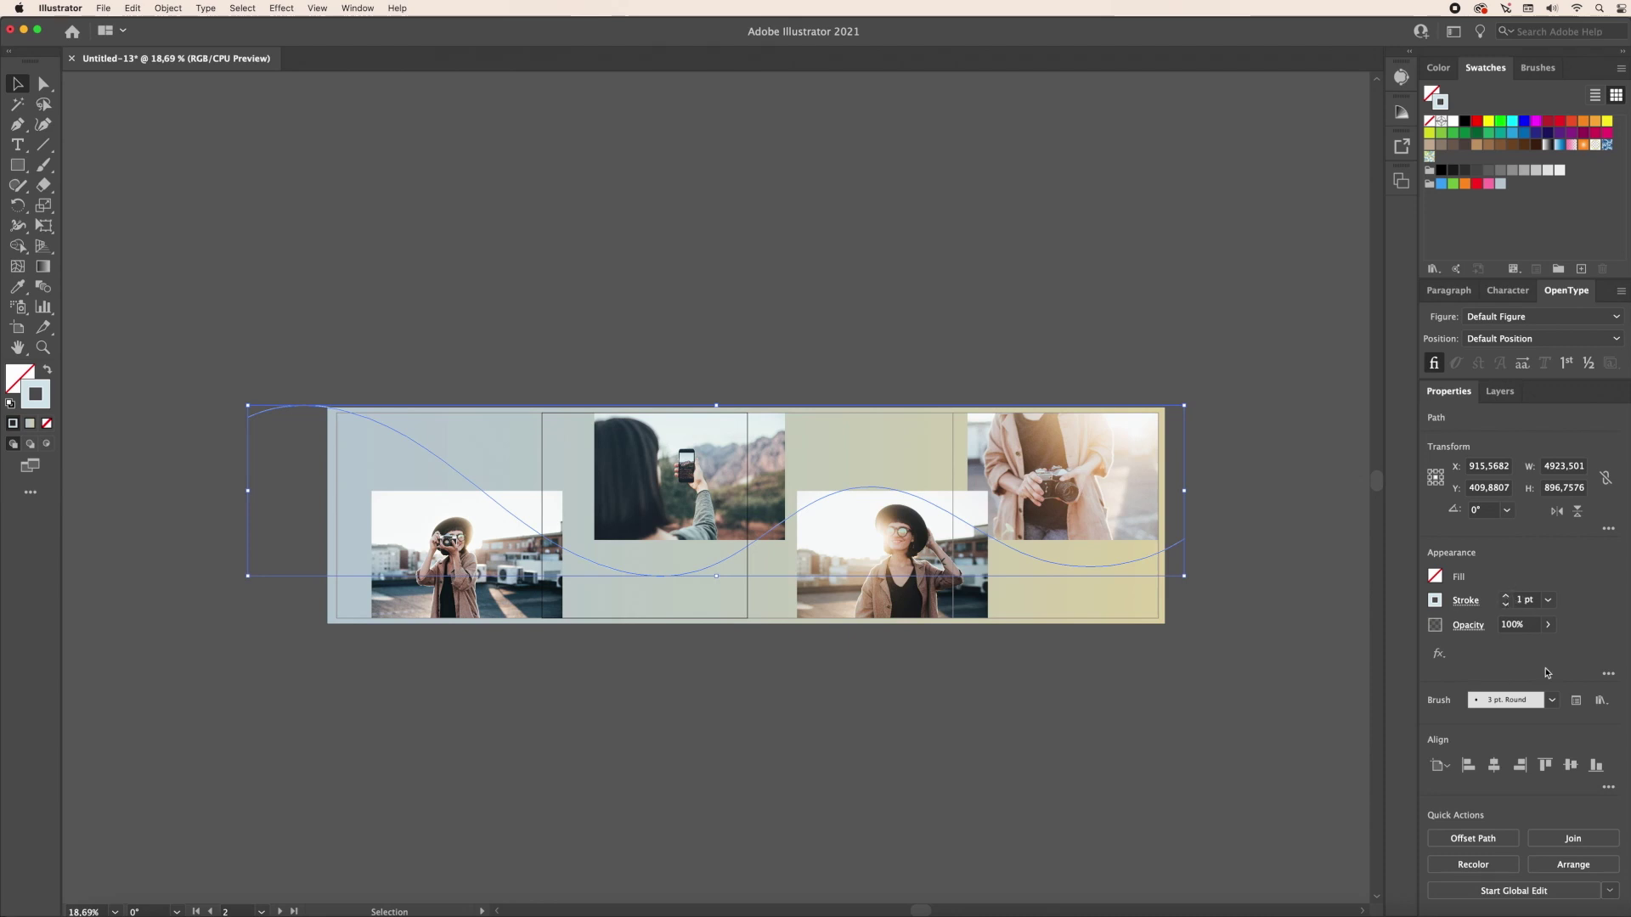
# Step: Give the wavy line a 3 pt stroke with the 5 pt. Flat brush
pyautogui.click(1504, 597)
pyautogui.click(1551, 700)
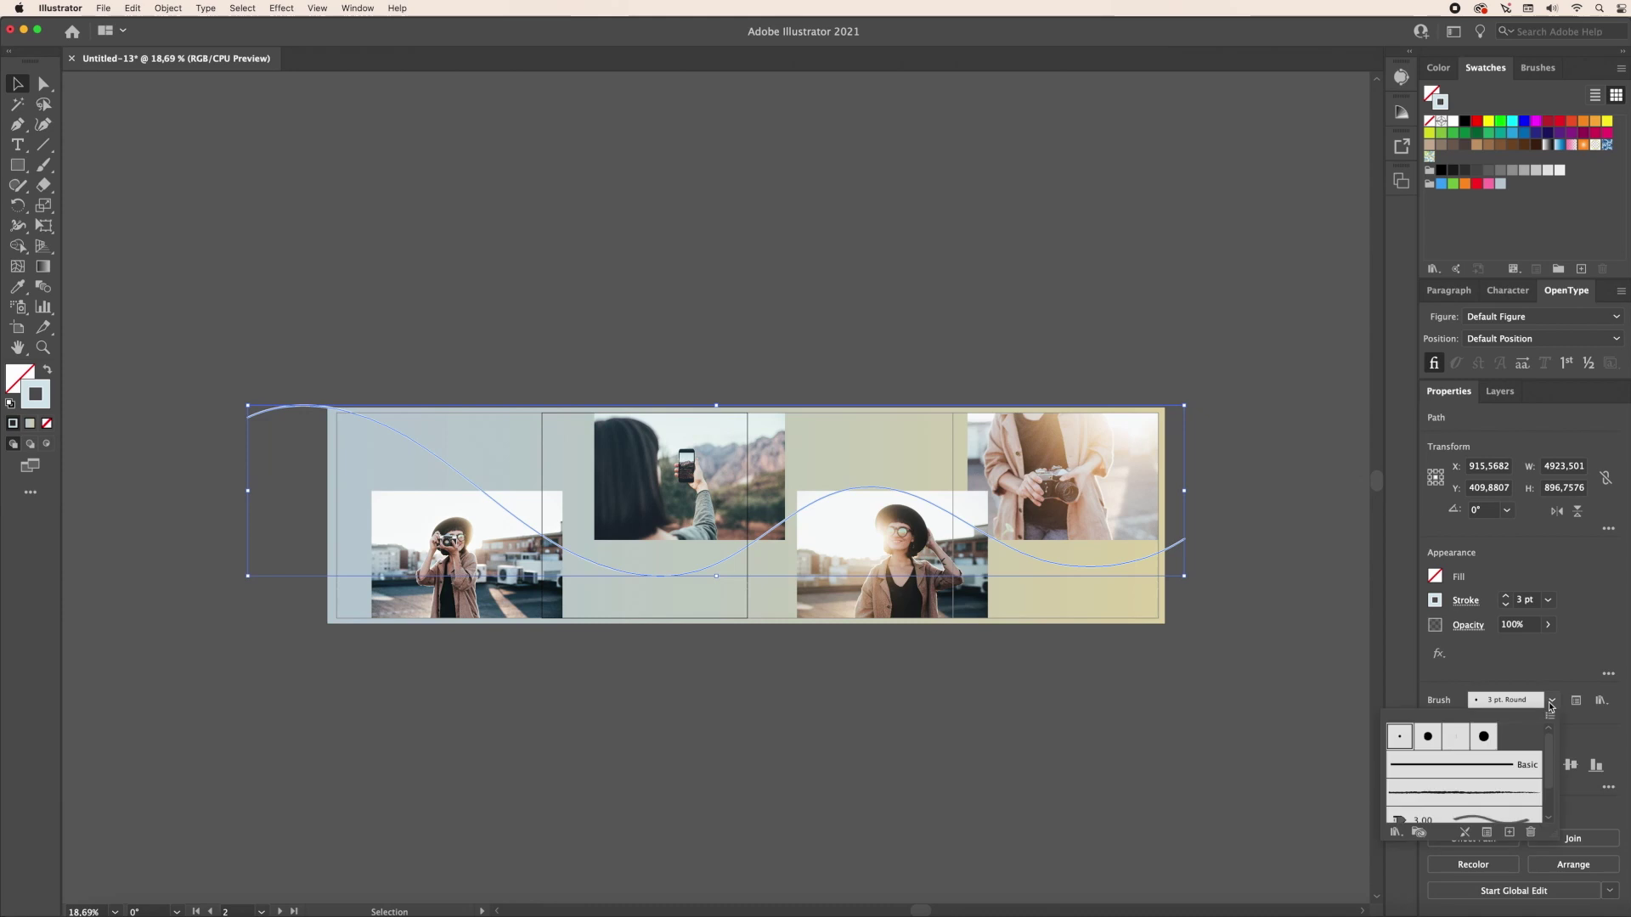
pyautogui.click(1458, 742)
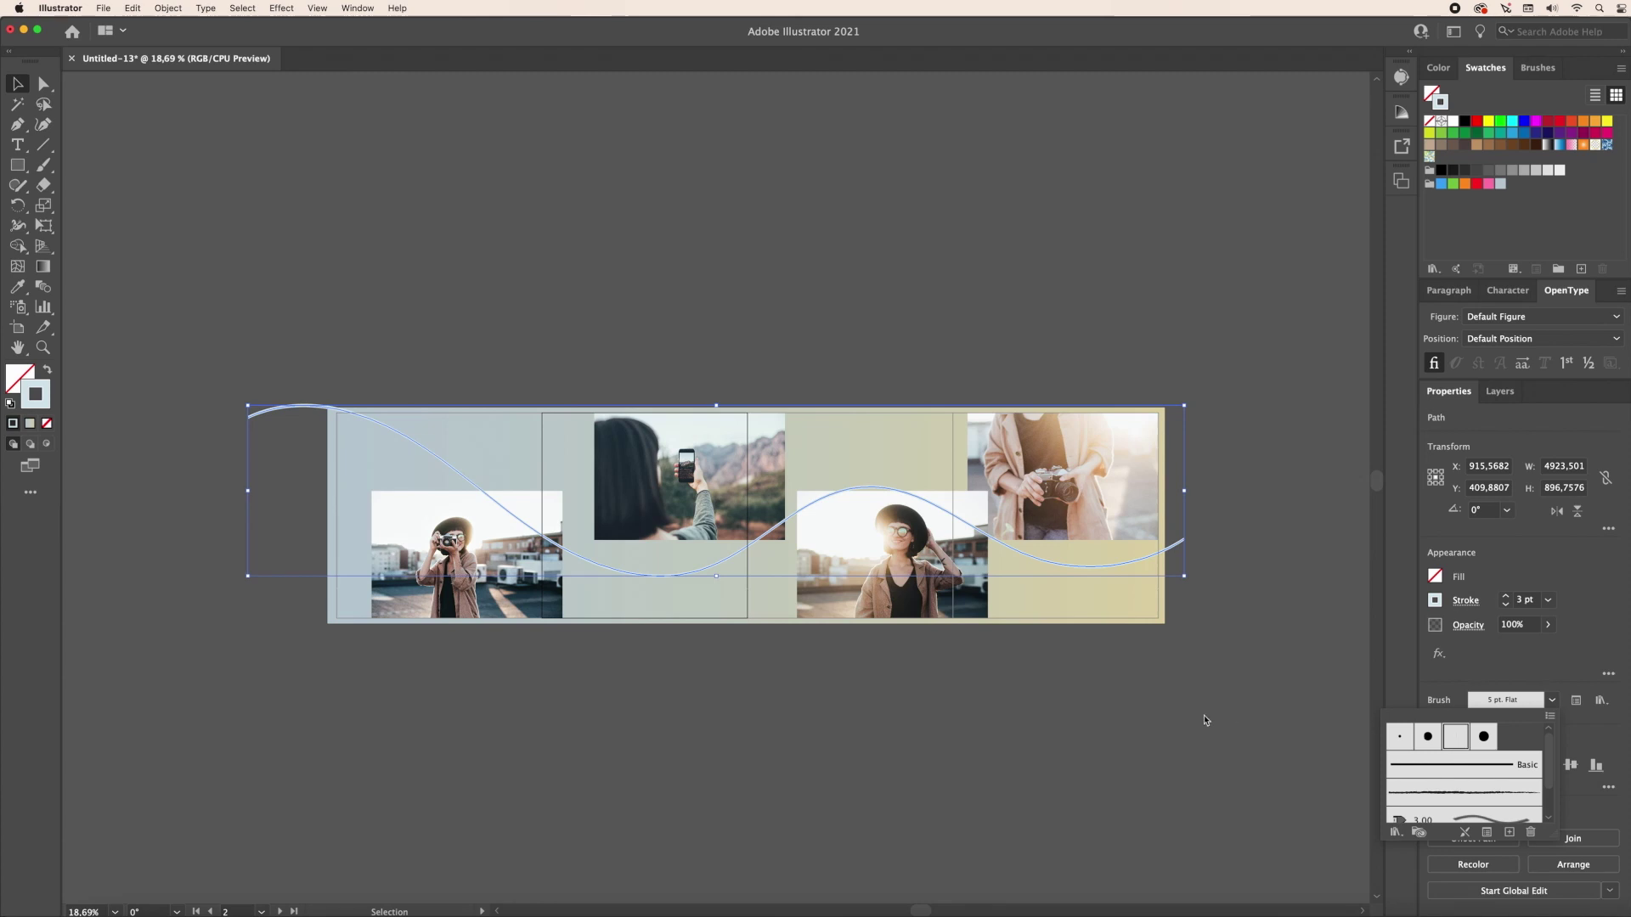
pyautogui.click(1129, 761)
pyautogui.click(789, 716)
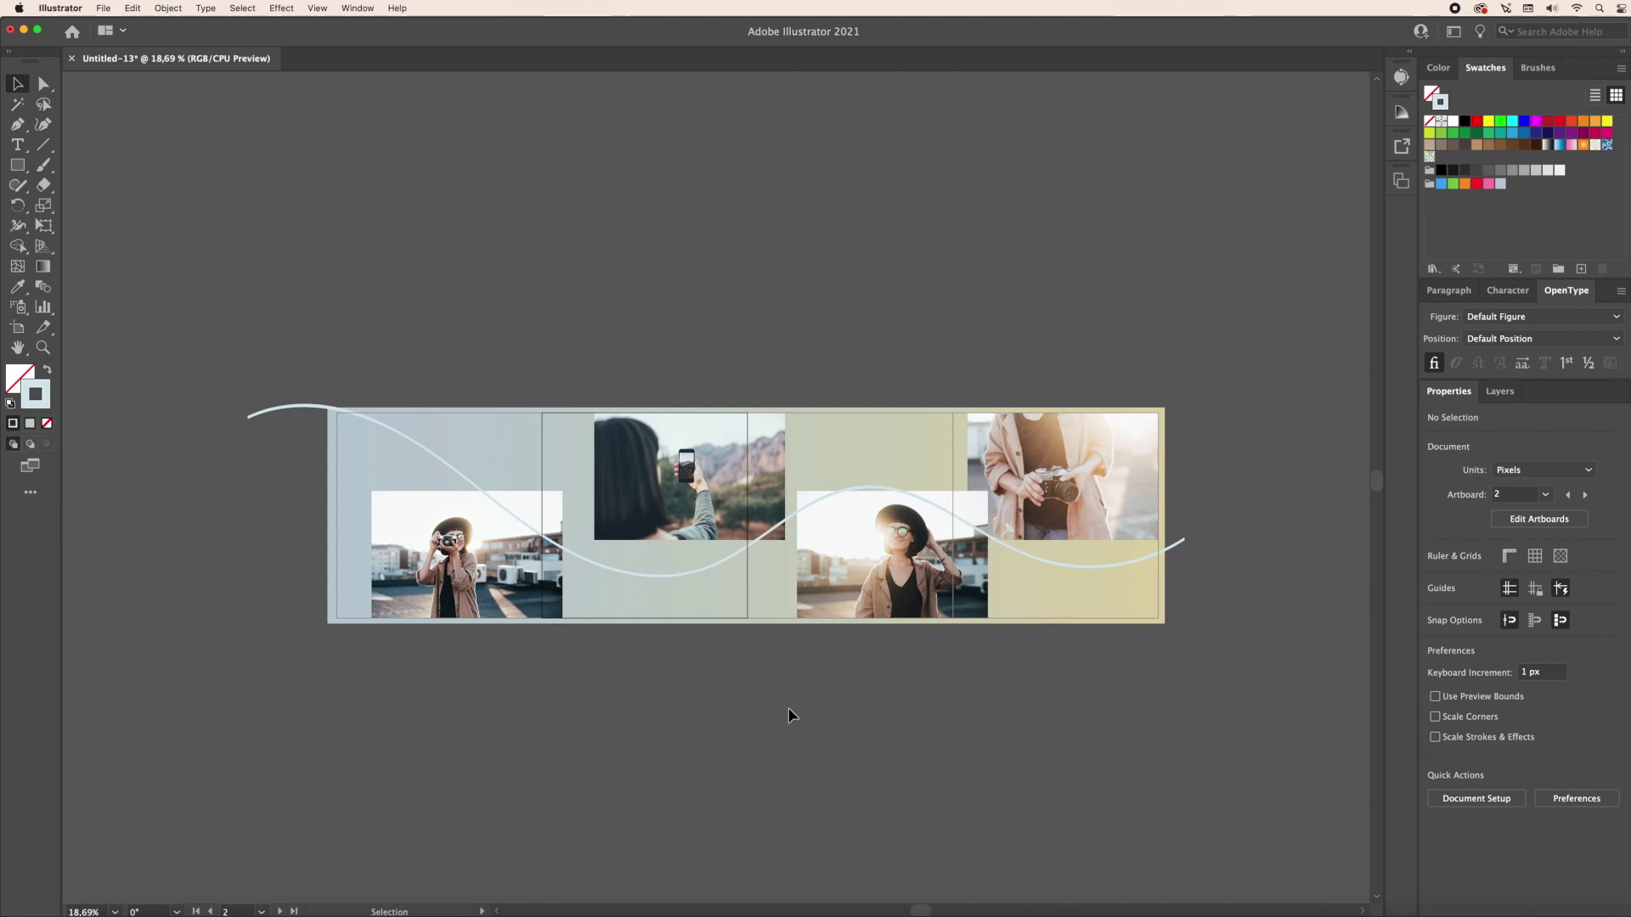
# Step: Lower the wavy line's opacity to 60%
pyautogui.click(715, 561)
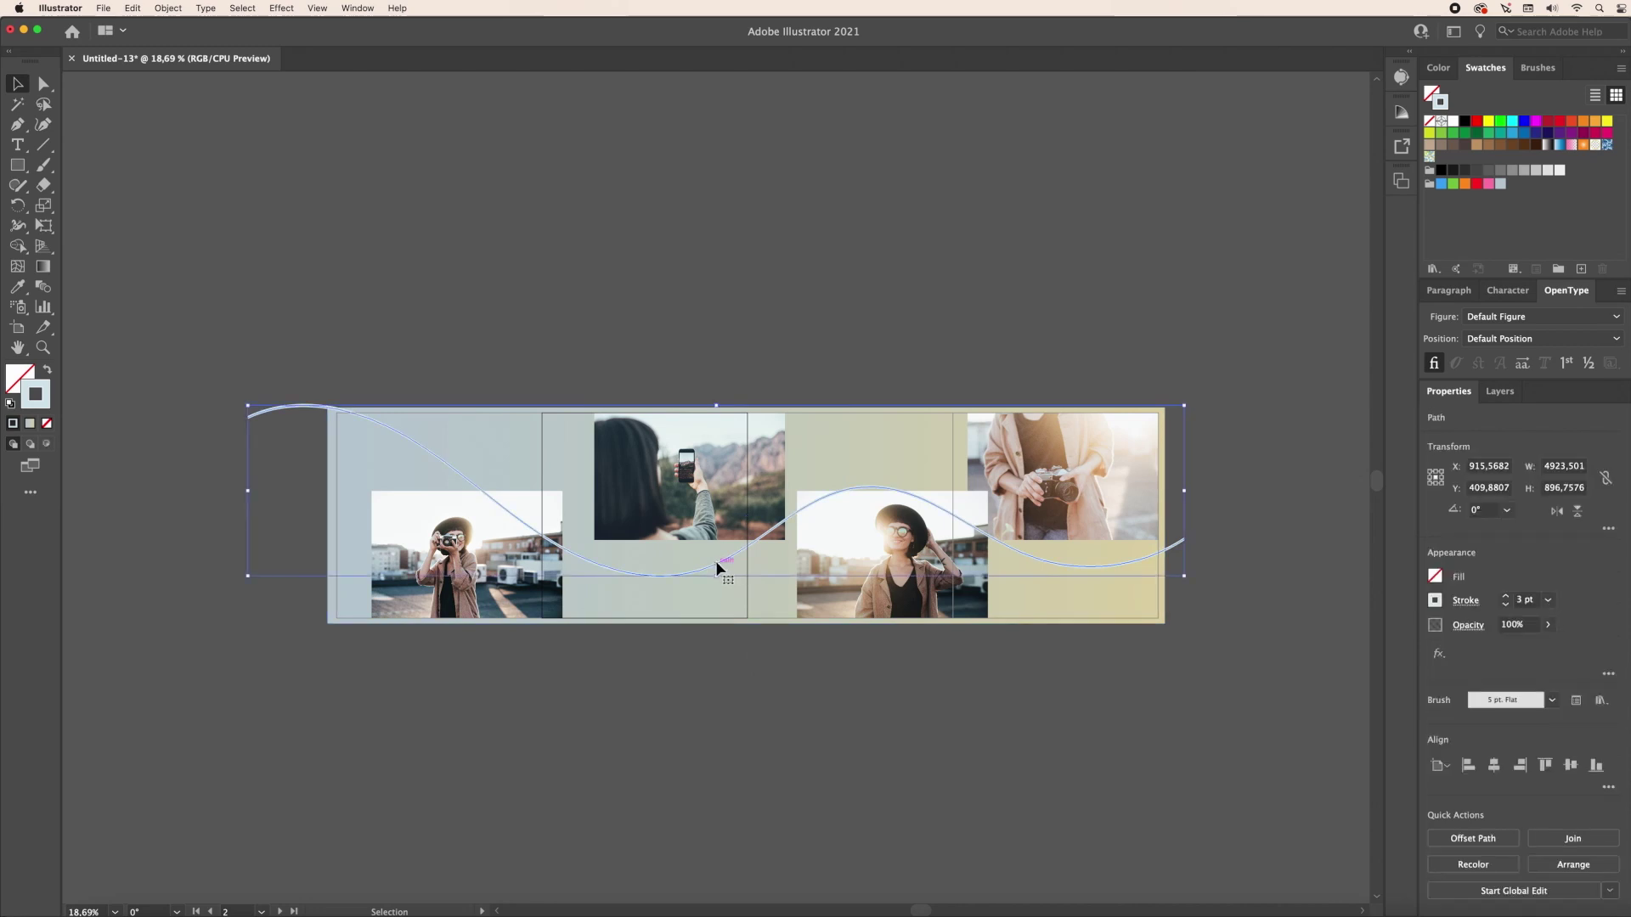
pyautogui.click(1549, 628)
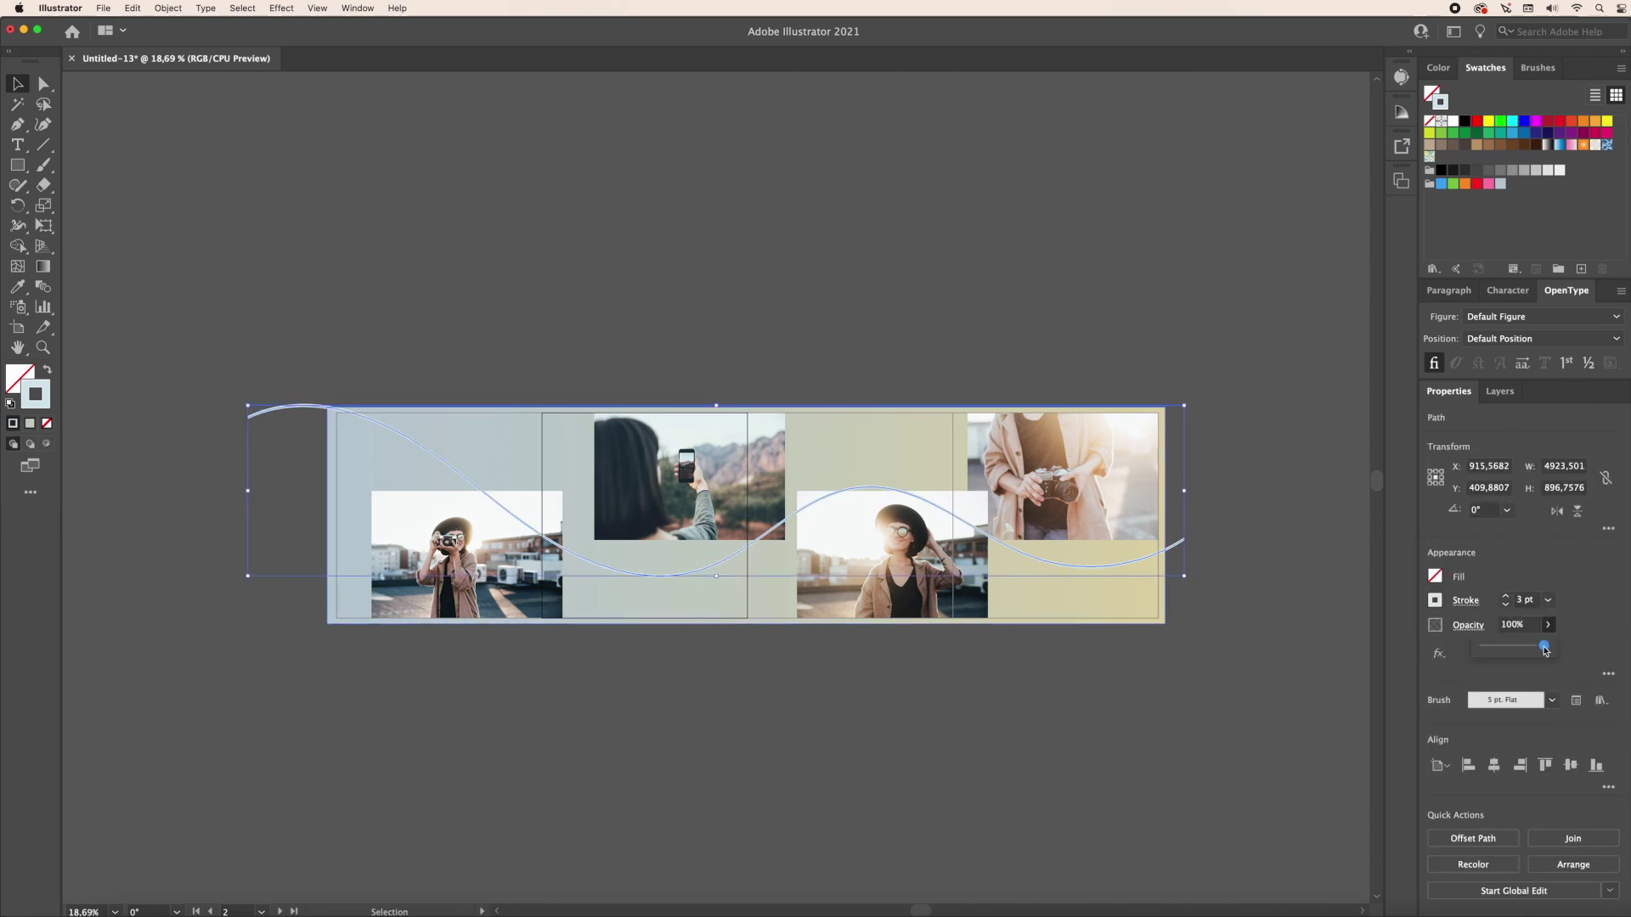
pyautogui.moveTo(1546, 651); pyautogui.dragTo(1528, 652)
pyautogui.click(1048, 760)
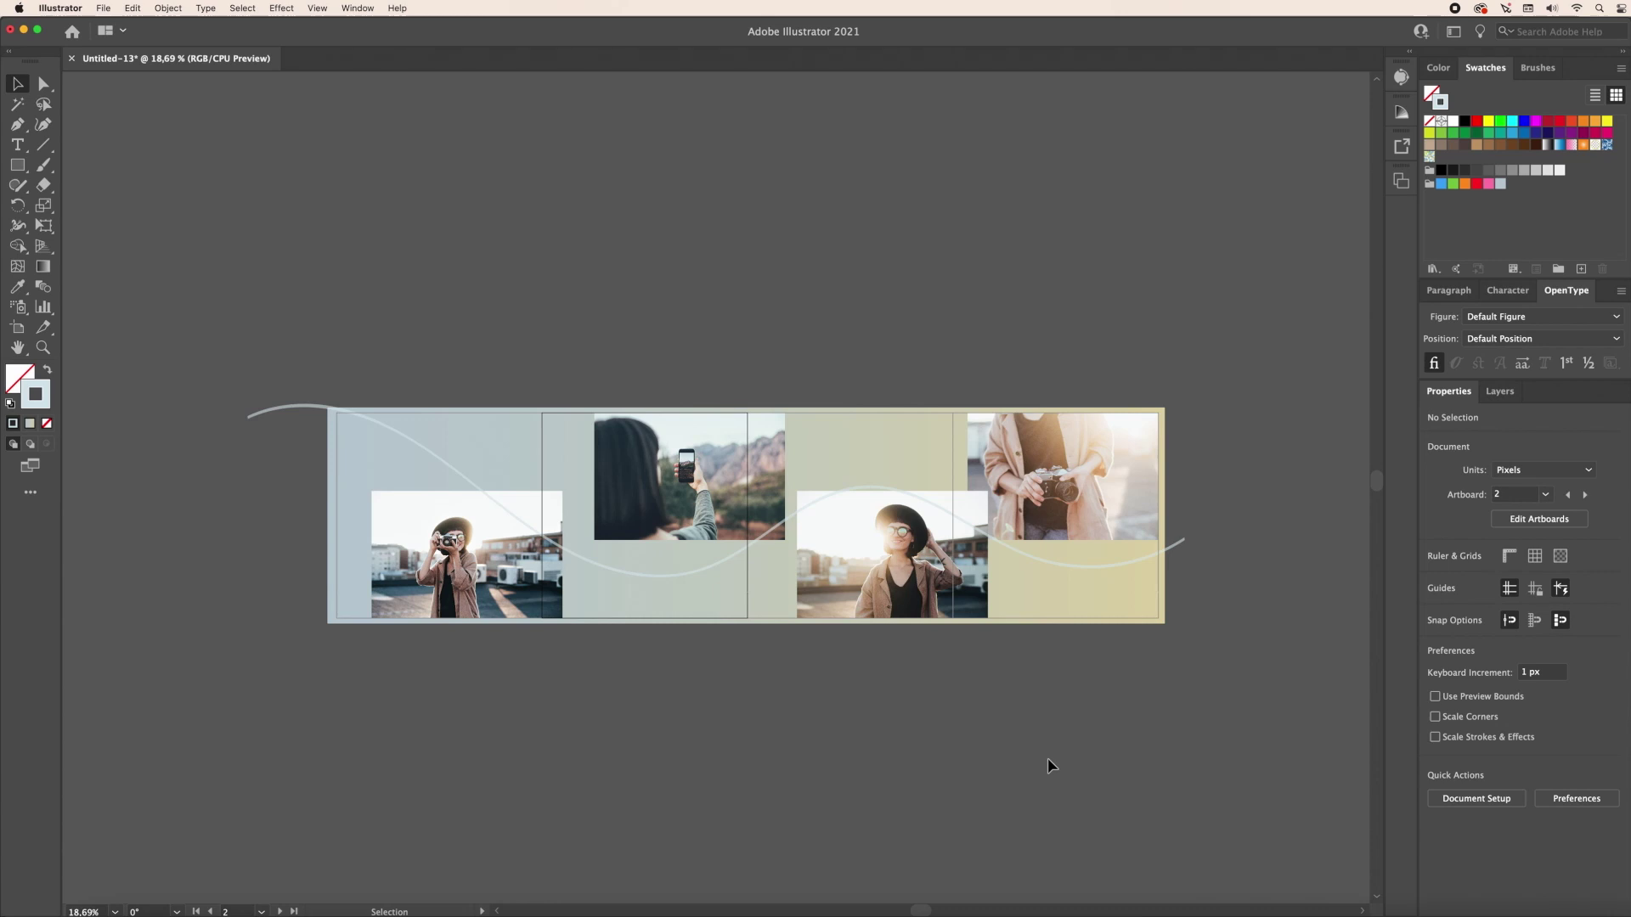
# Step: Duplicate the wavy line slightly lower, rotate it to about 356.5°, and nudge it up
pyautogui.scroll(5, 1047, 758)
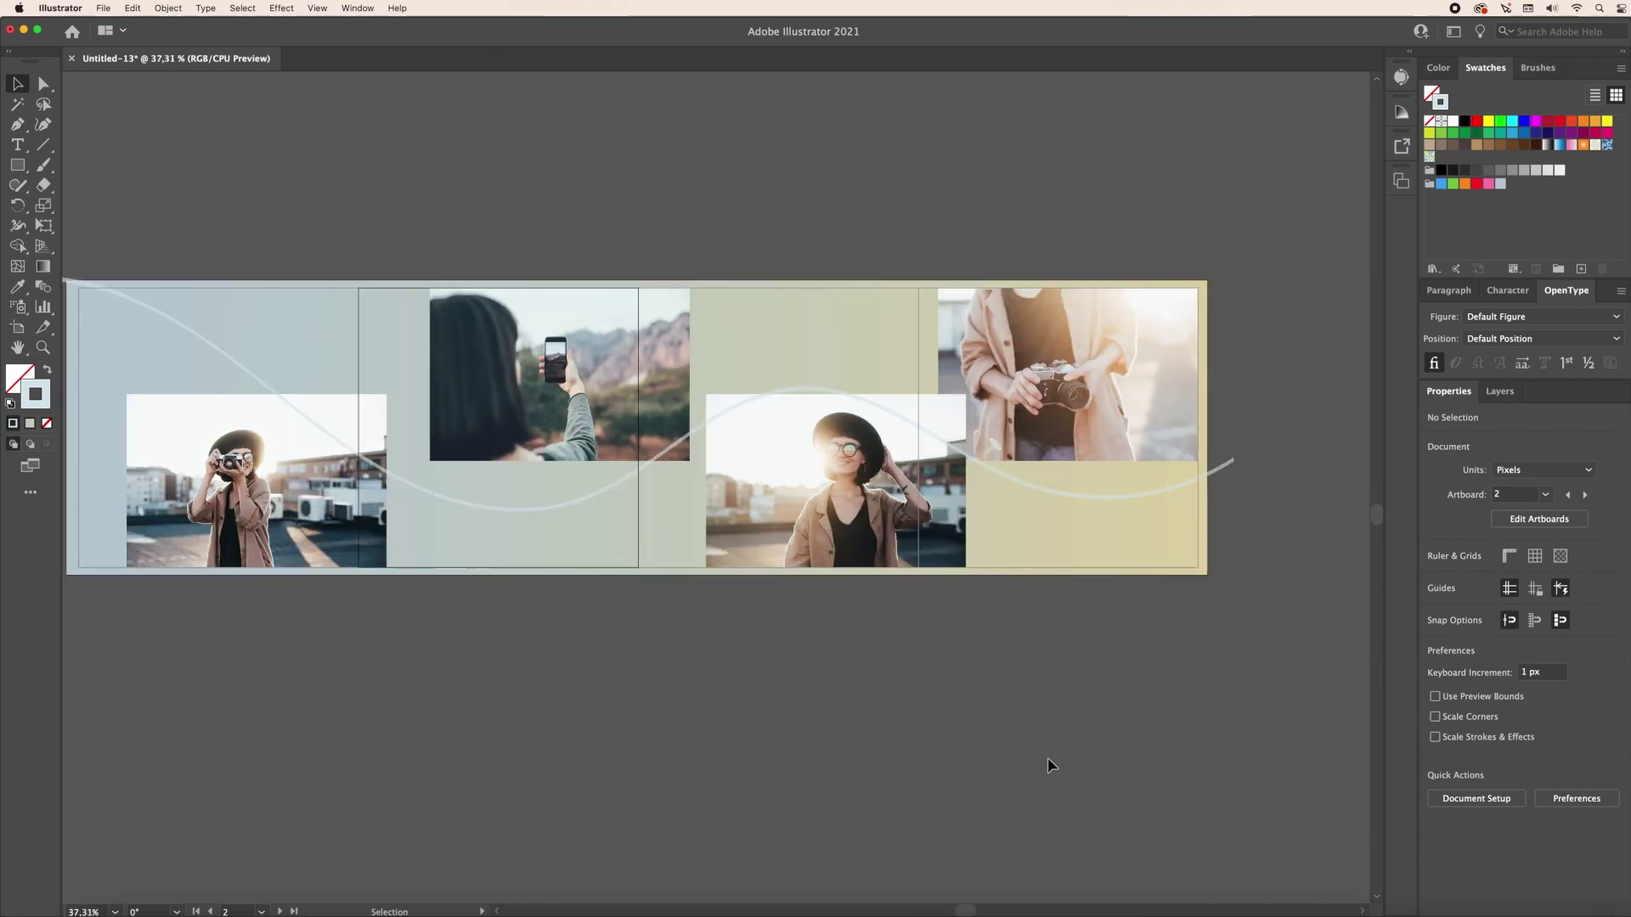
pyautogui.scroll(-4, 1047, 757)
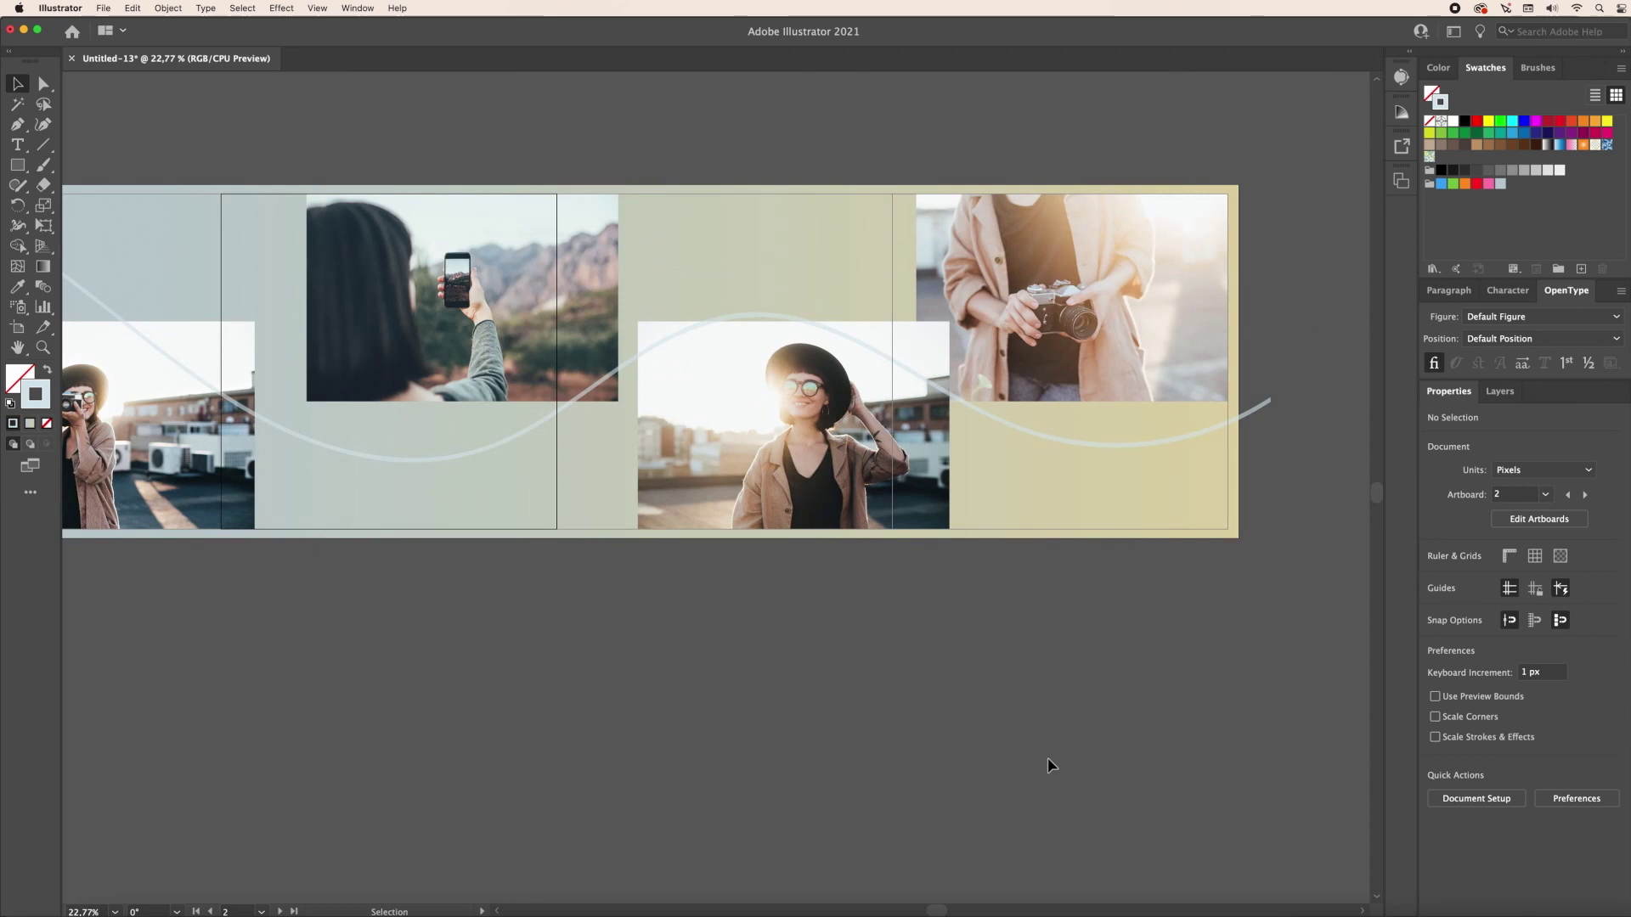
pyautogui.hscroll(-2, 1047, 758)
pyautogui.scroll(1, 1047, 758)
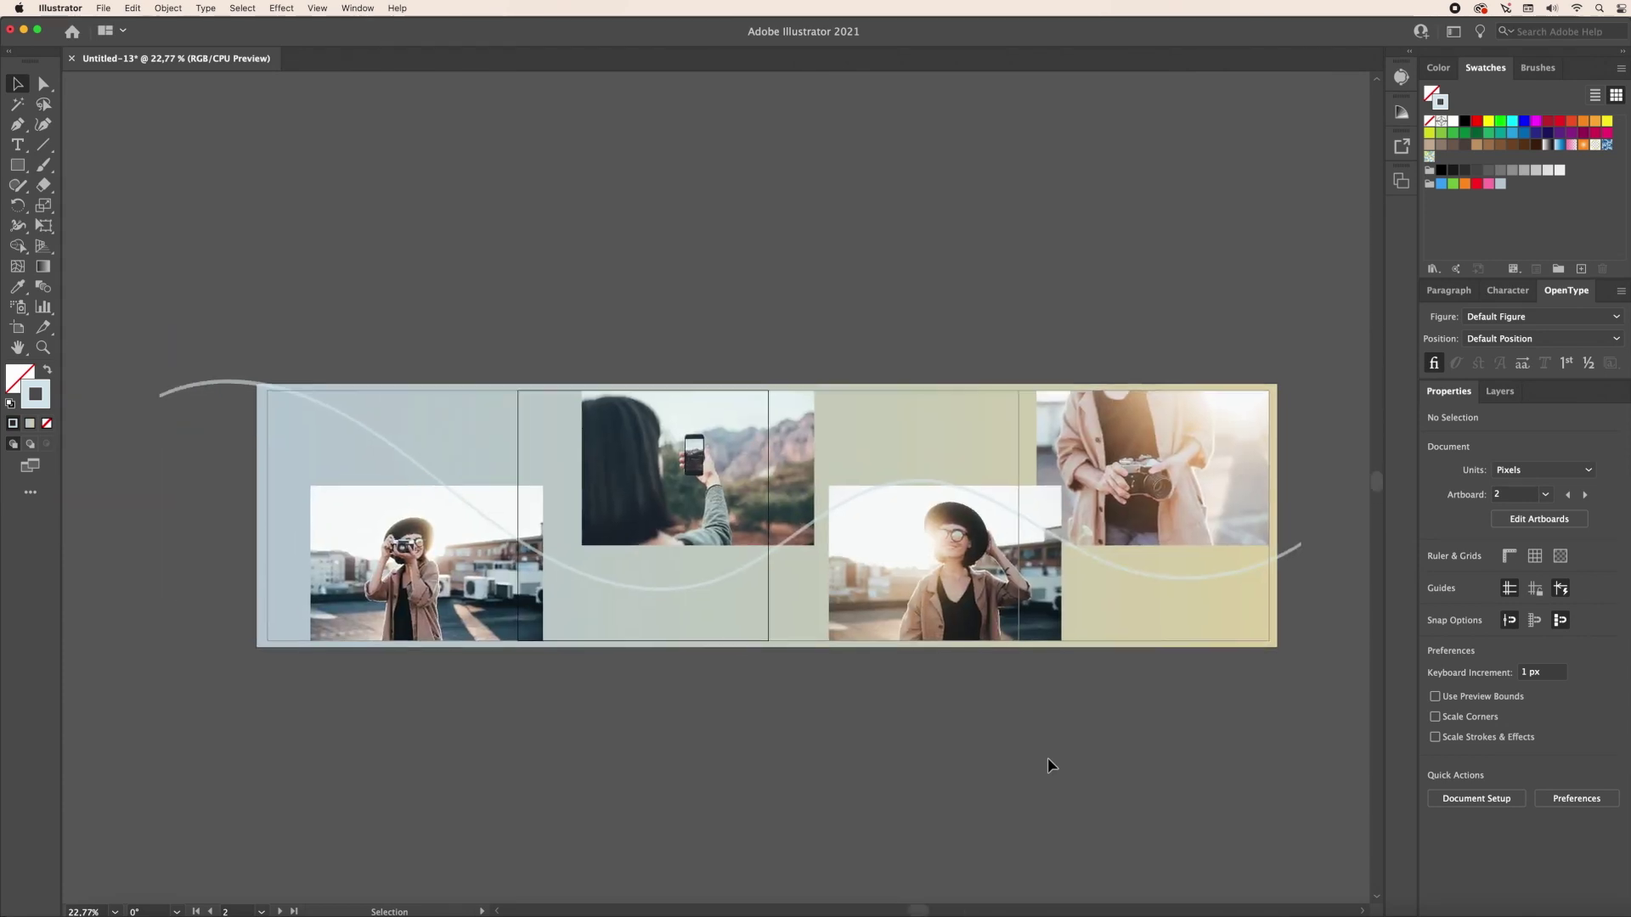
pyautogui.click(772, 556)
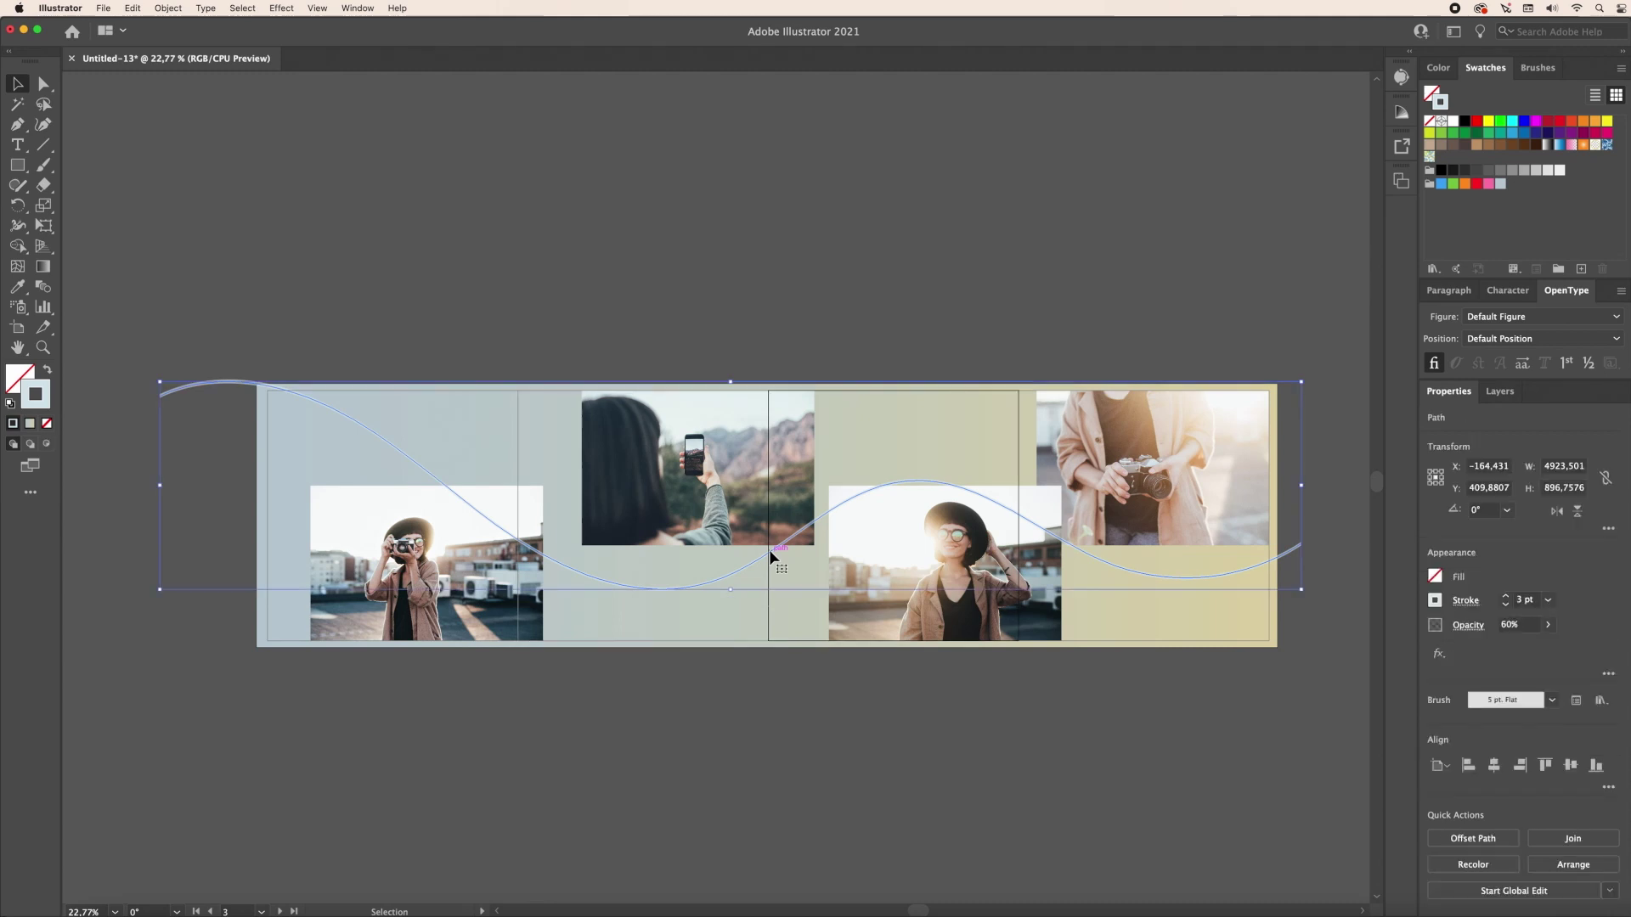
pyautogui.moveTo(771, 554); pyautogui.dragTo(771, 568)
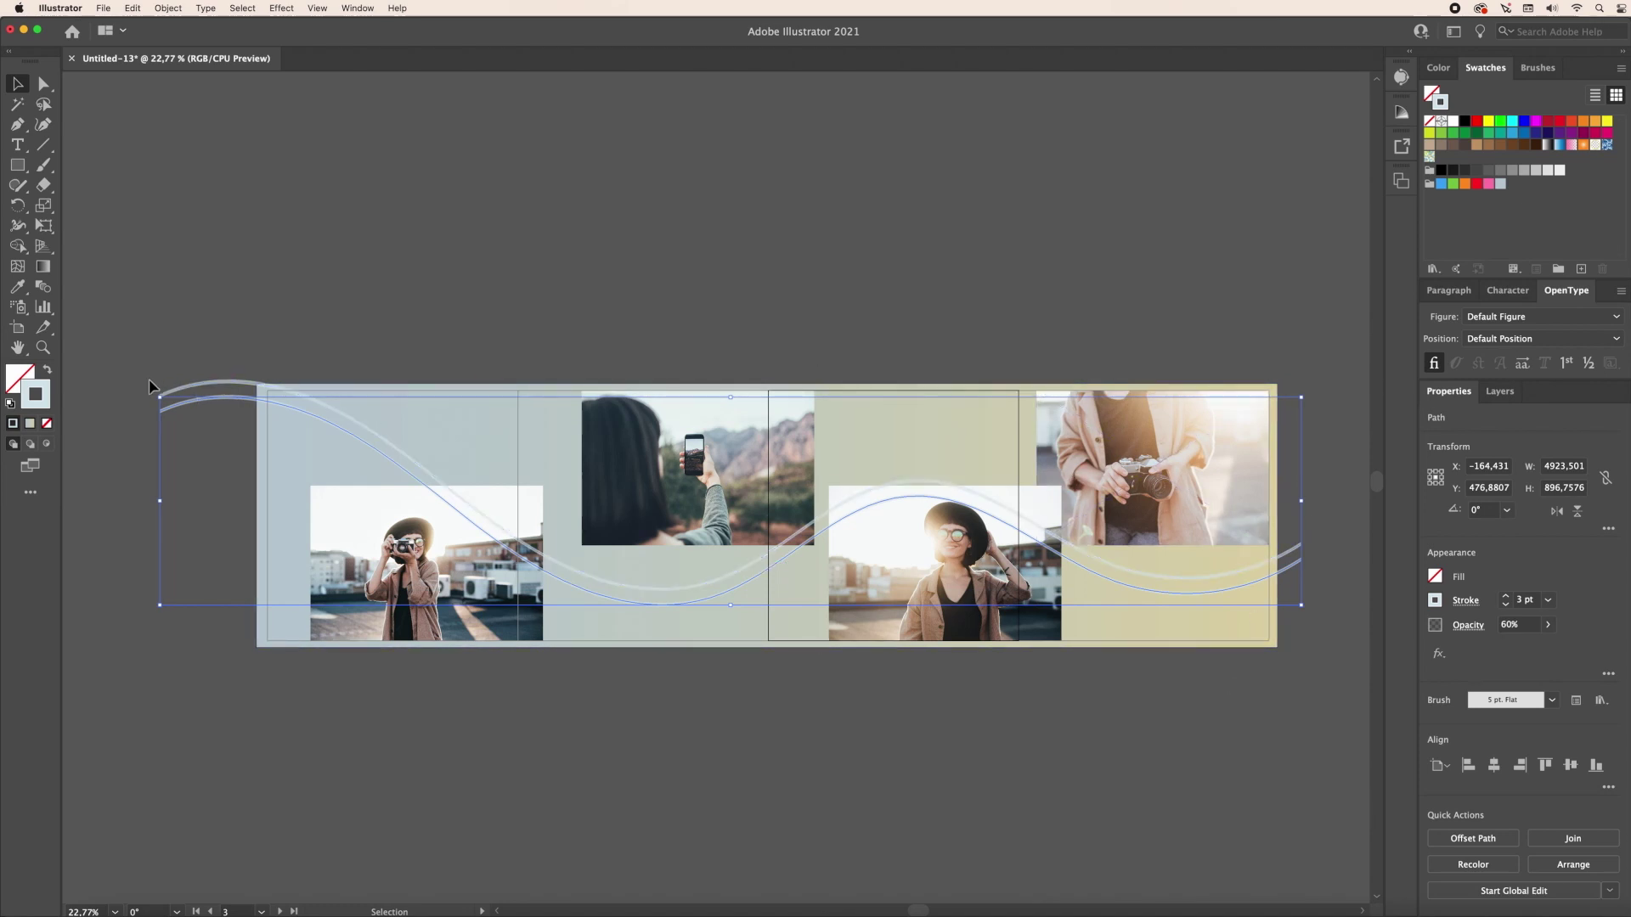
pyautogui.moveTo(155, 394); pyautogui.dragTo(169, 375)
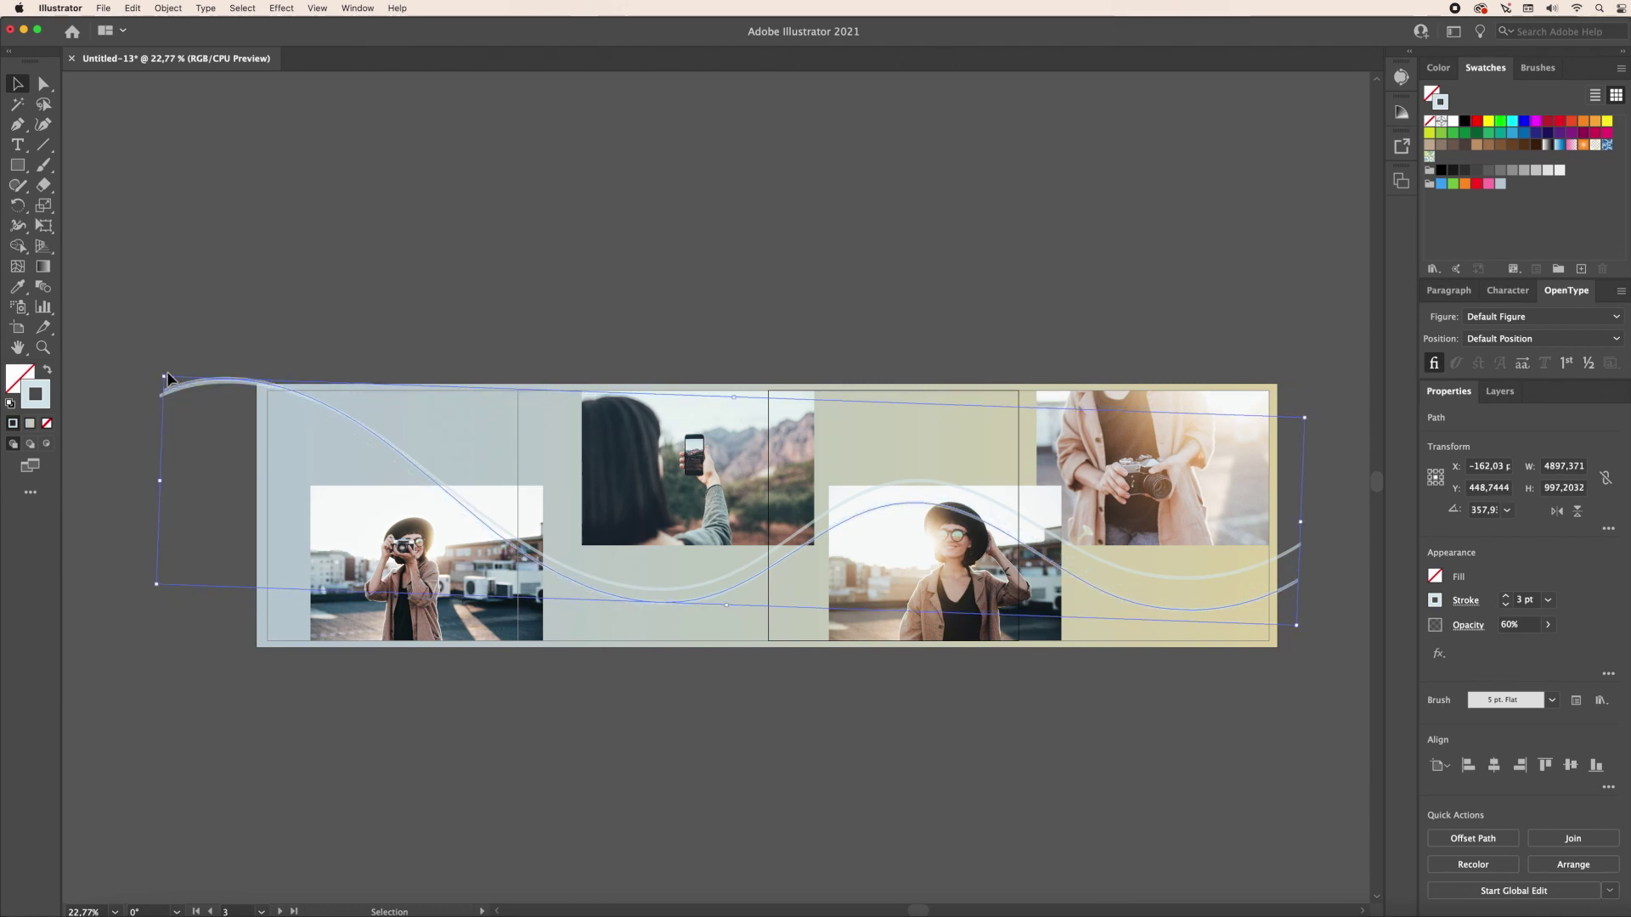
pyautogui.moveTo(163, 374); pyautogui.dragTo(169, 360)
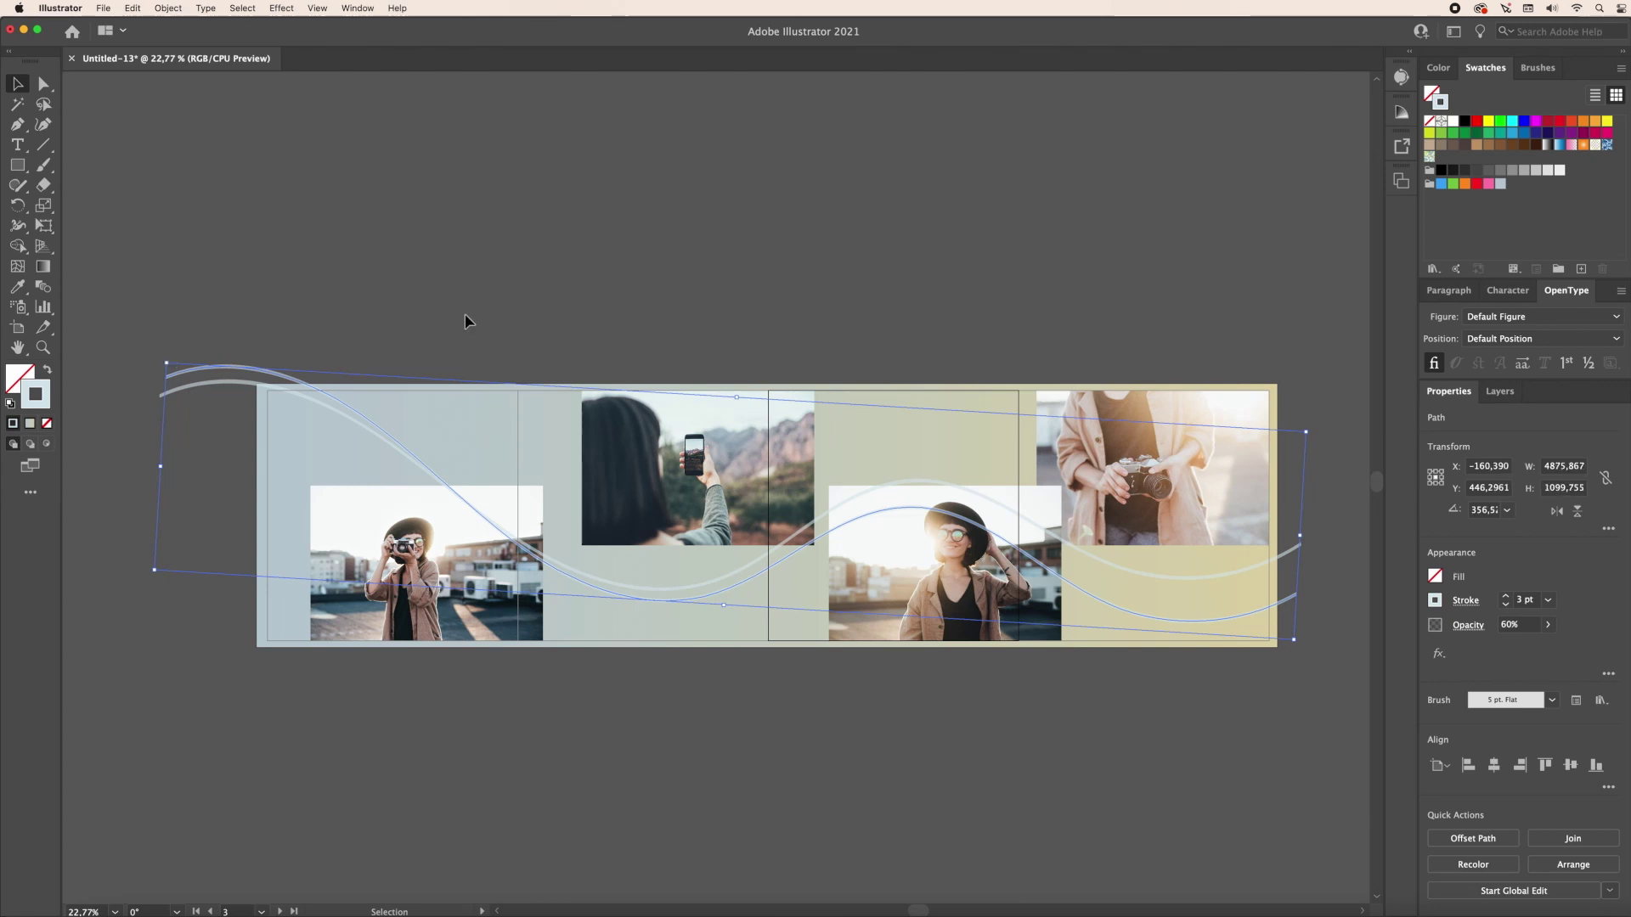
pyautogui.hotkey('shift', 'Up')
pyautogui.press('Up')
pyautogui.press('Up')
pyautogui.press('Up')
pyautogui.press('Up')
pyautogui.press('Up')
pyautogui.press('Up')
pyautogui.press('Up')
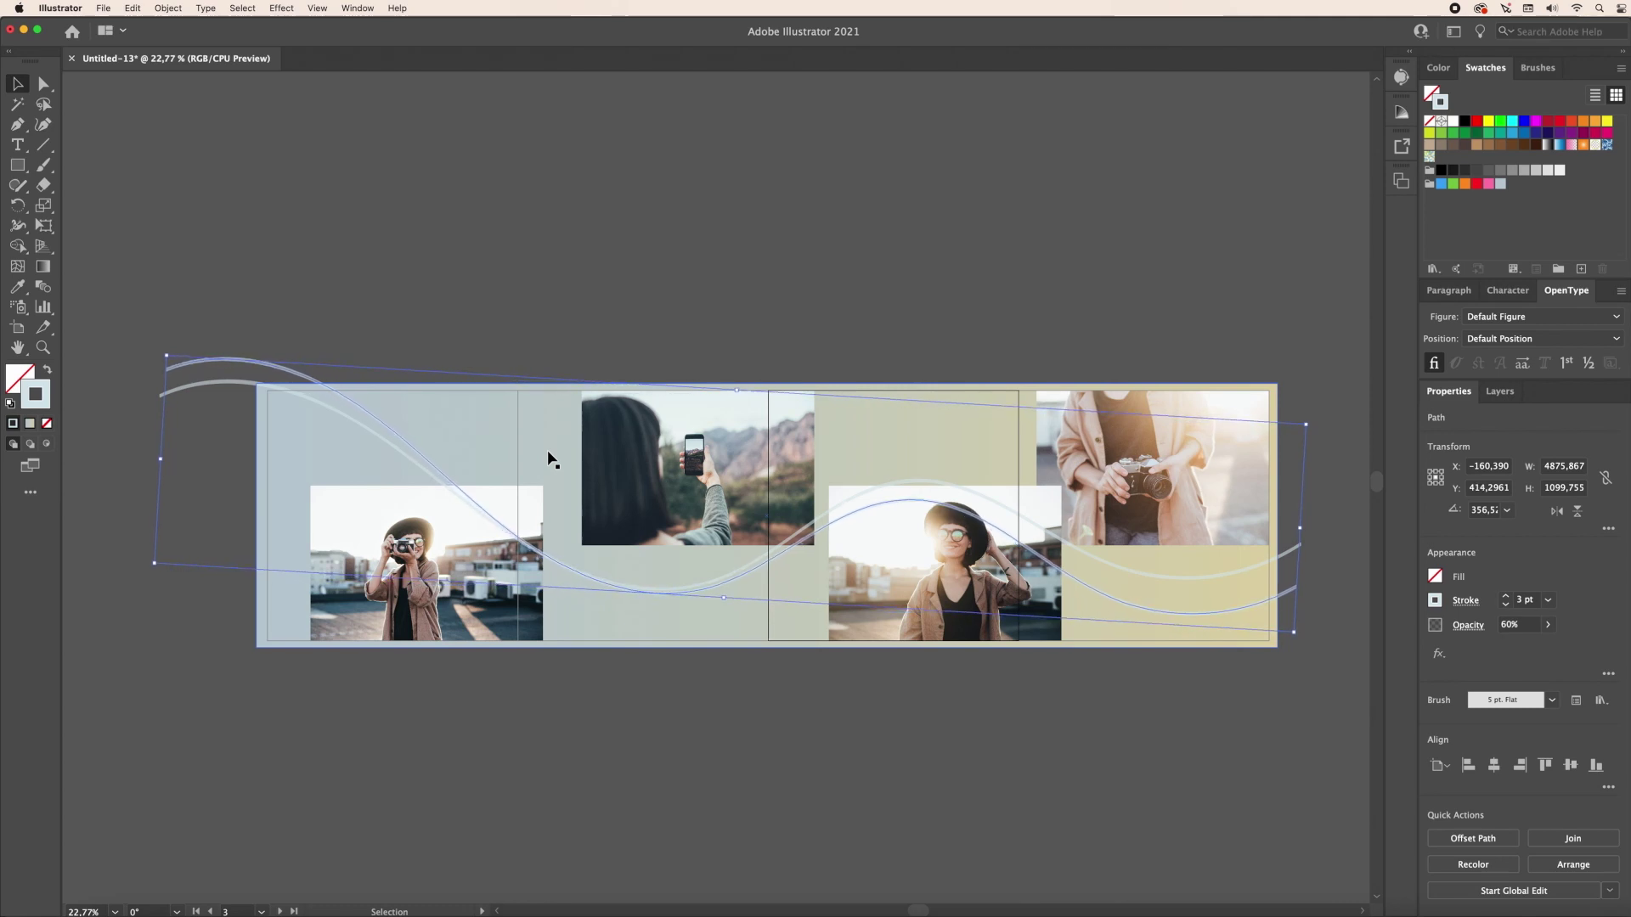
pyautogui.click(688, 313)
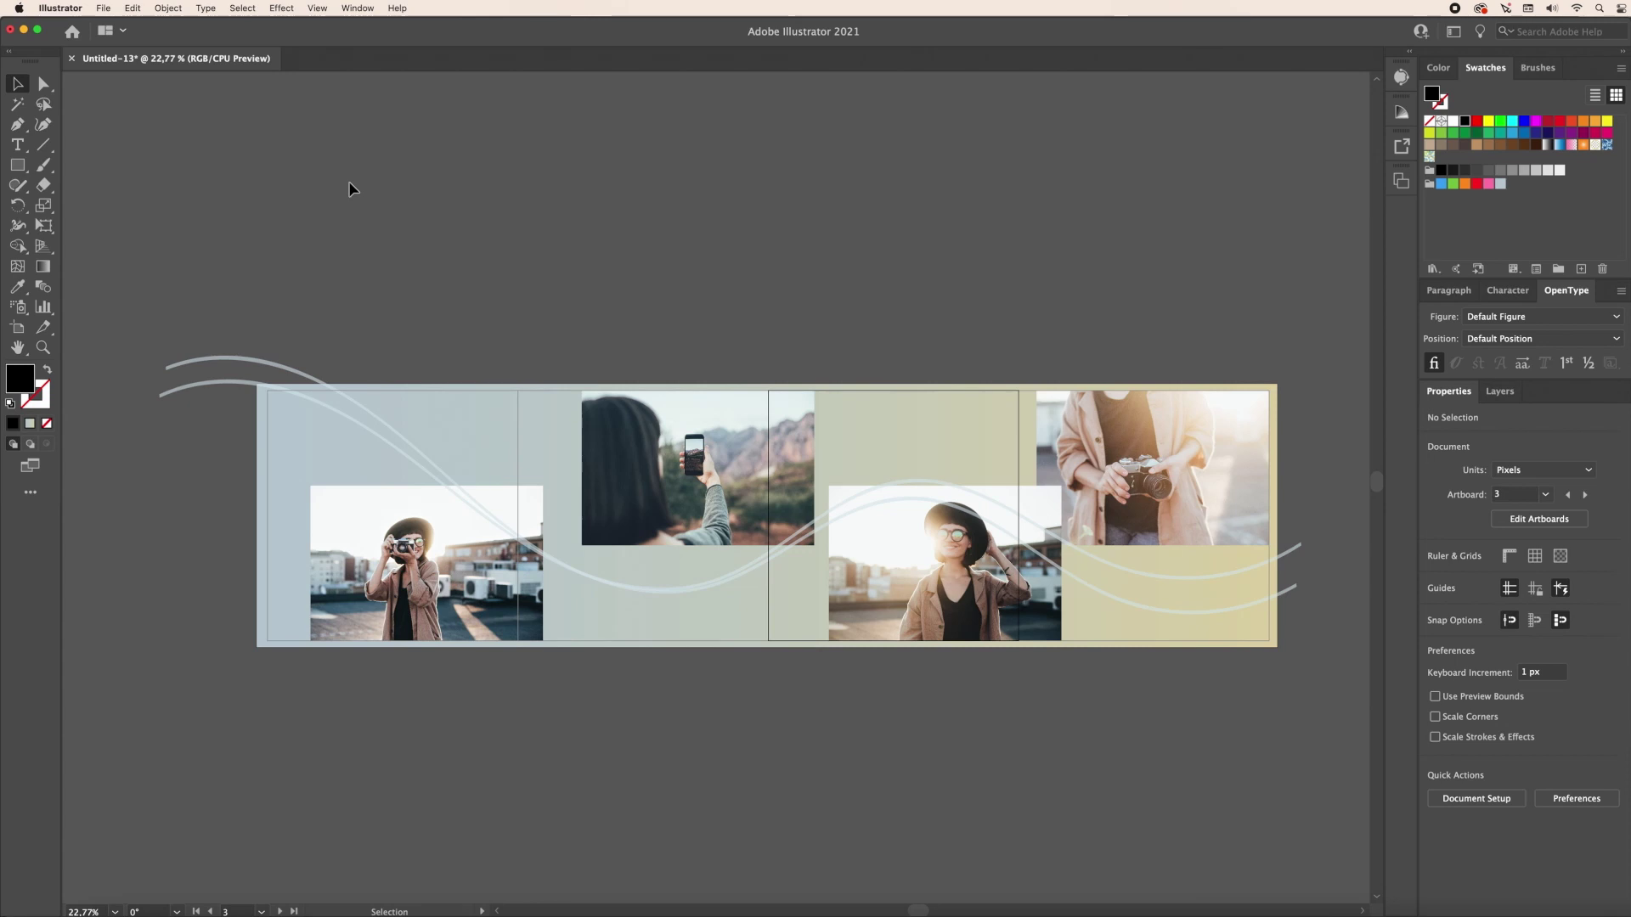
# Step: Set the type to Glacial Indifference, 79 pt, with tracking 50
pyautogui.click(17, 146)
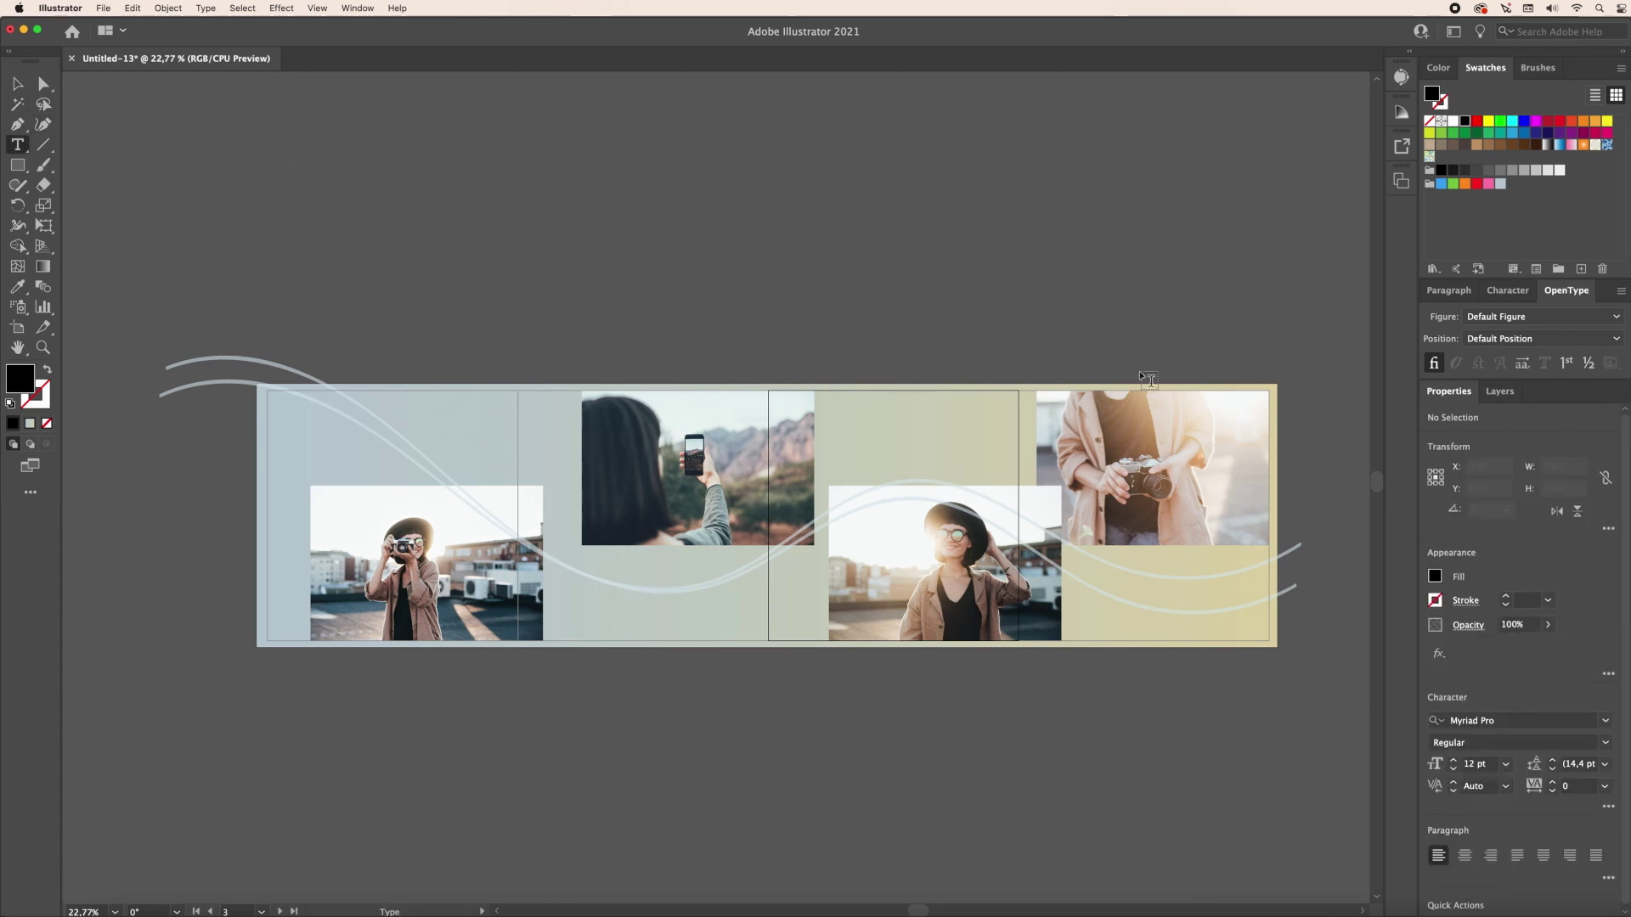
pyautogui.click(1607, 721)
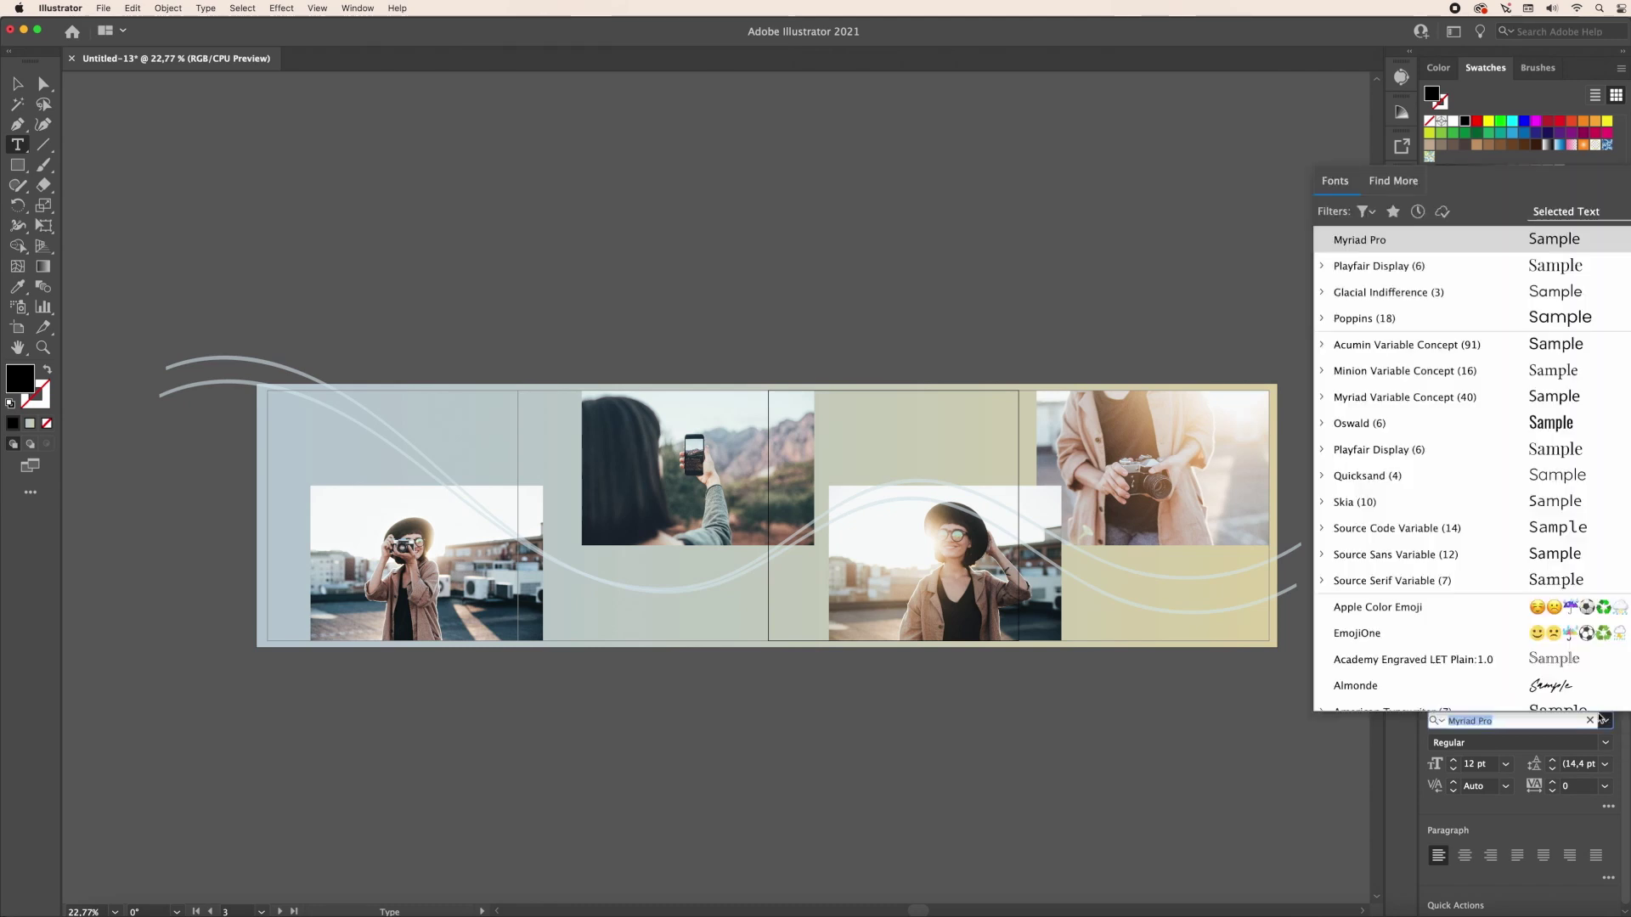
pyautogui.click(1411, 294)
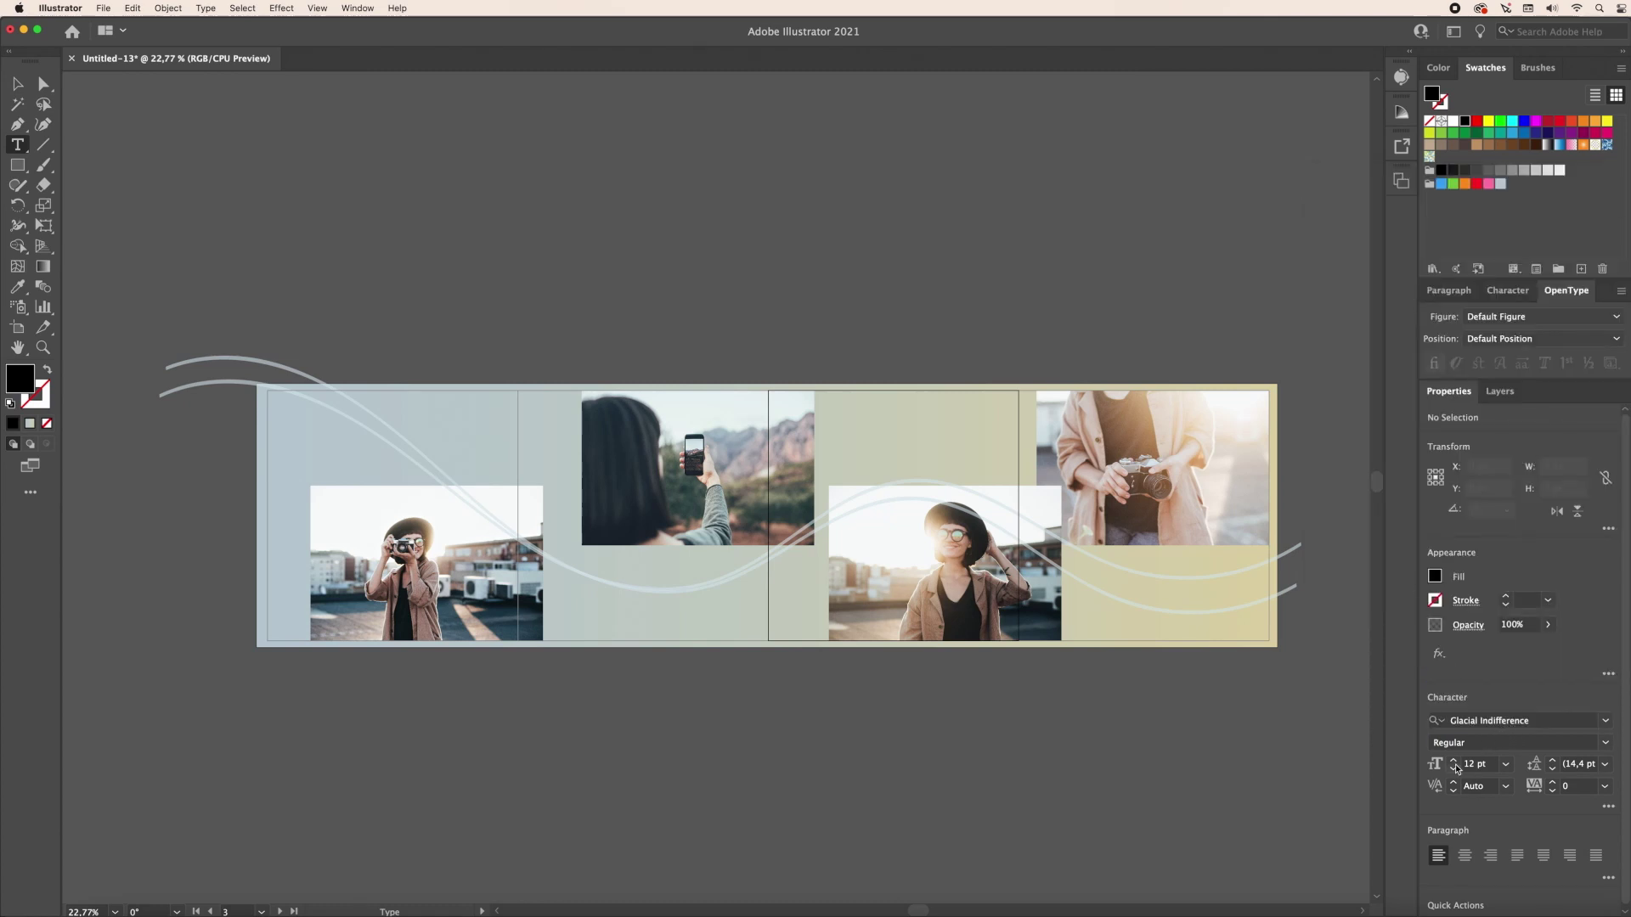
pyautogui.moveTo(1454, 764); pyautogui.dragTo(1454, 764)
pyautogui.moveTo(1454, 765); pyautogui.dragTo(1454, 764)
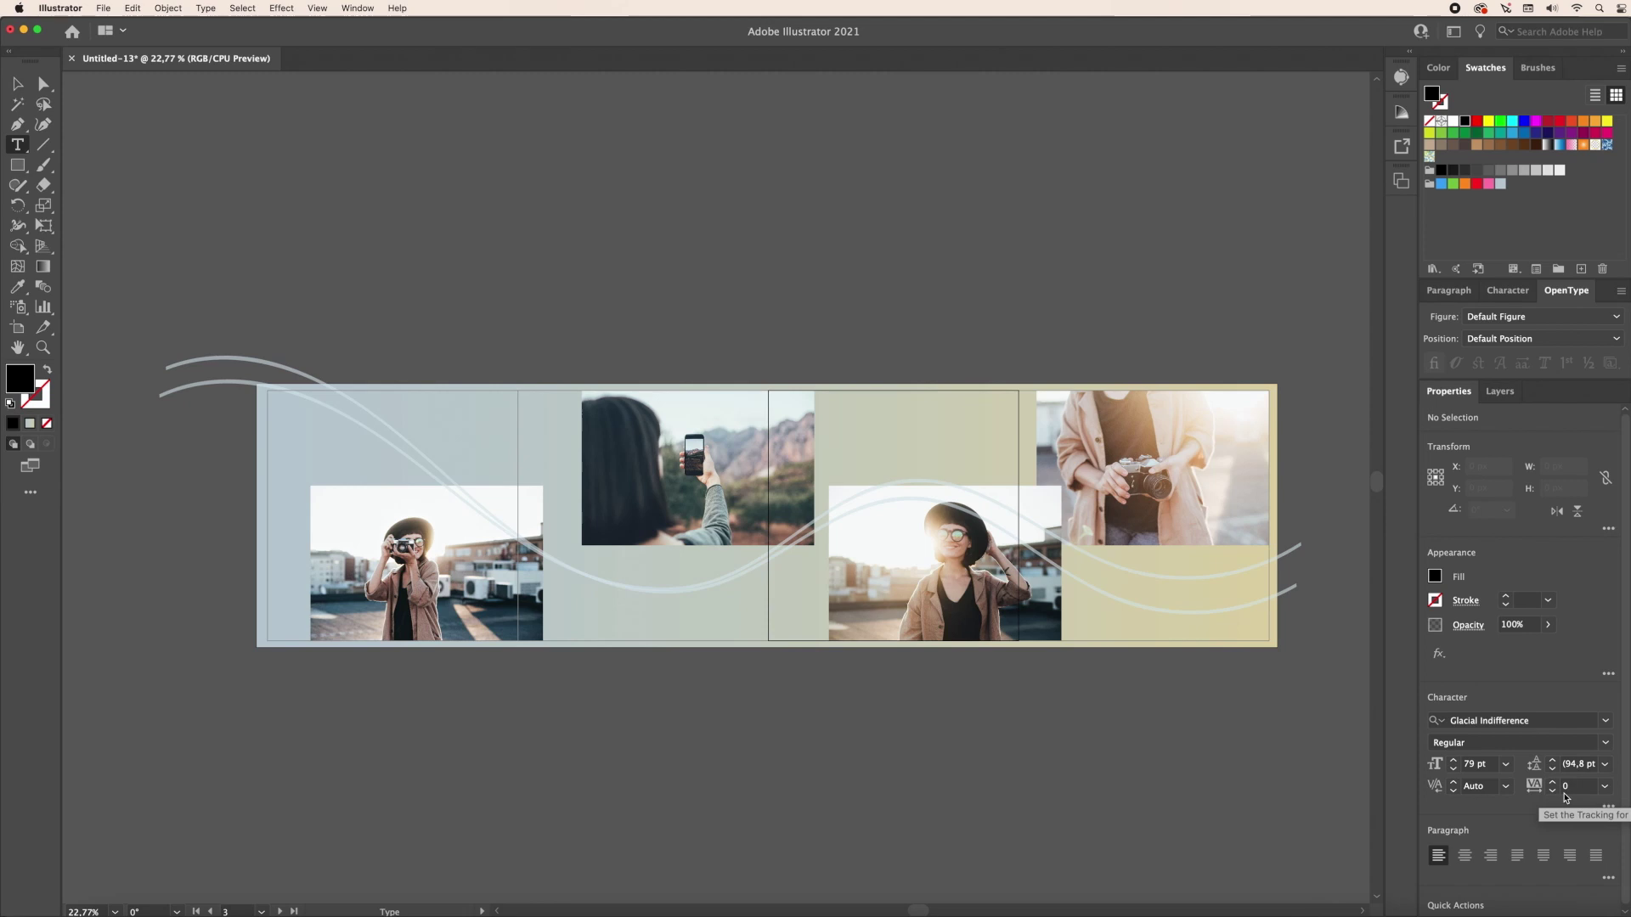
pyautogui.click(1605, 793)
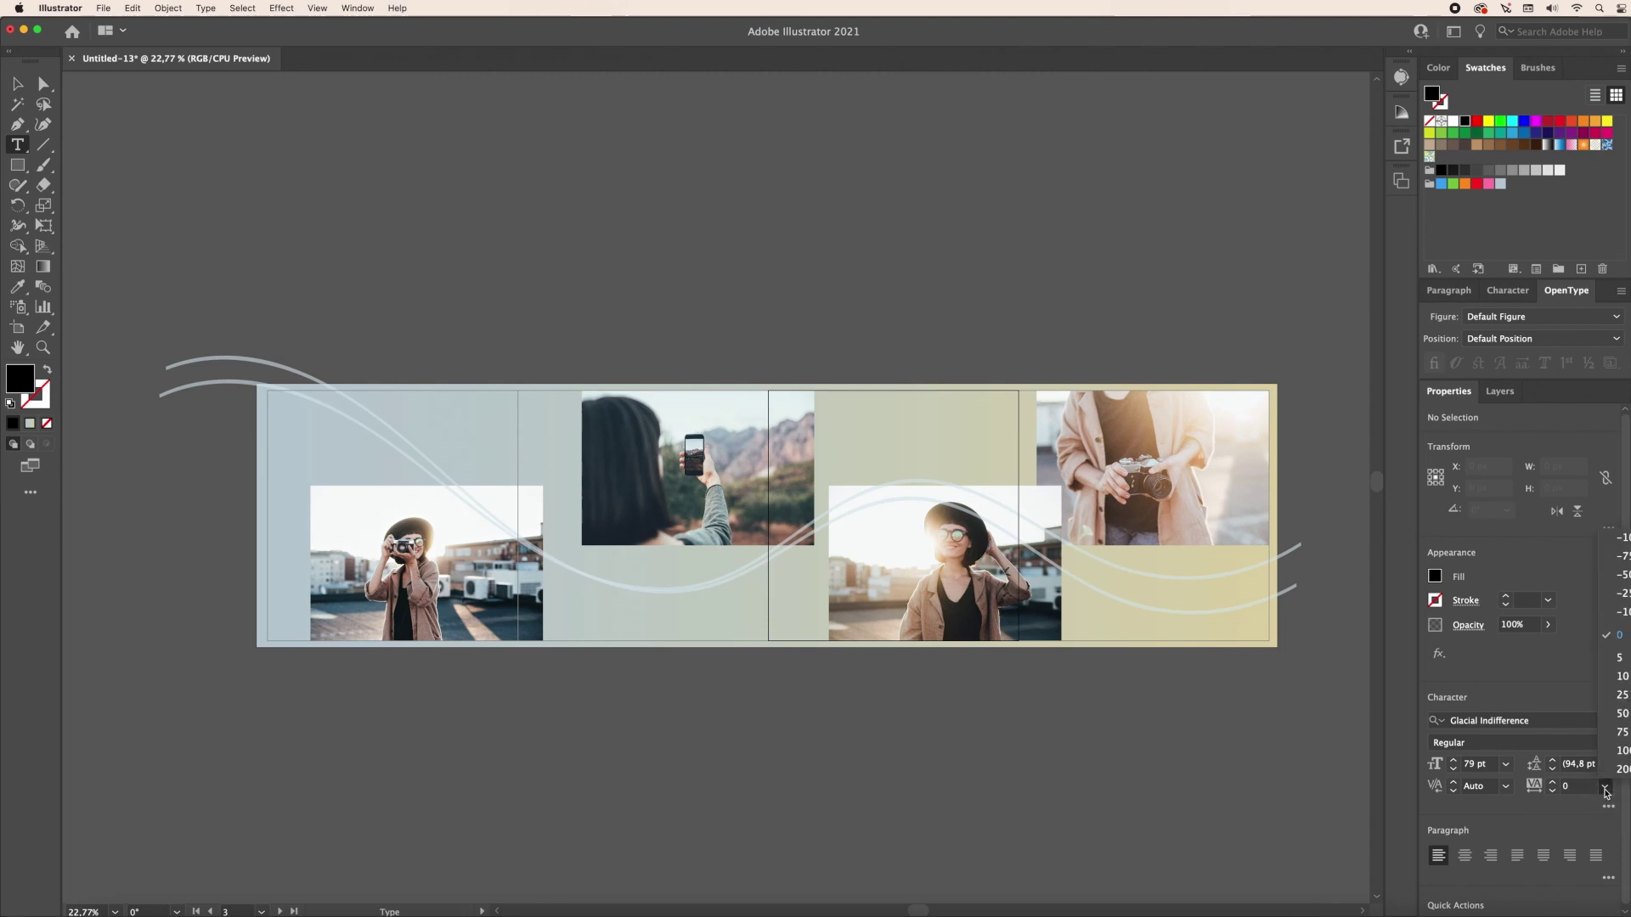
pyautogui.click(1617, 720)
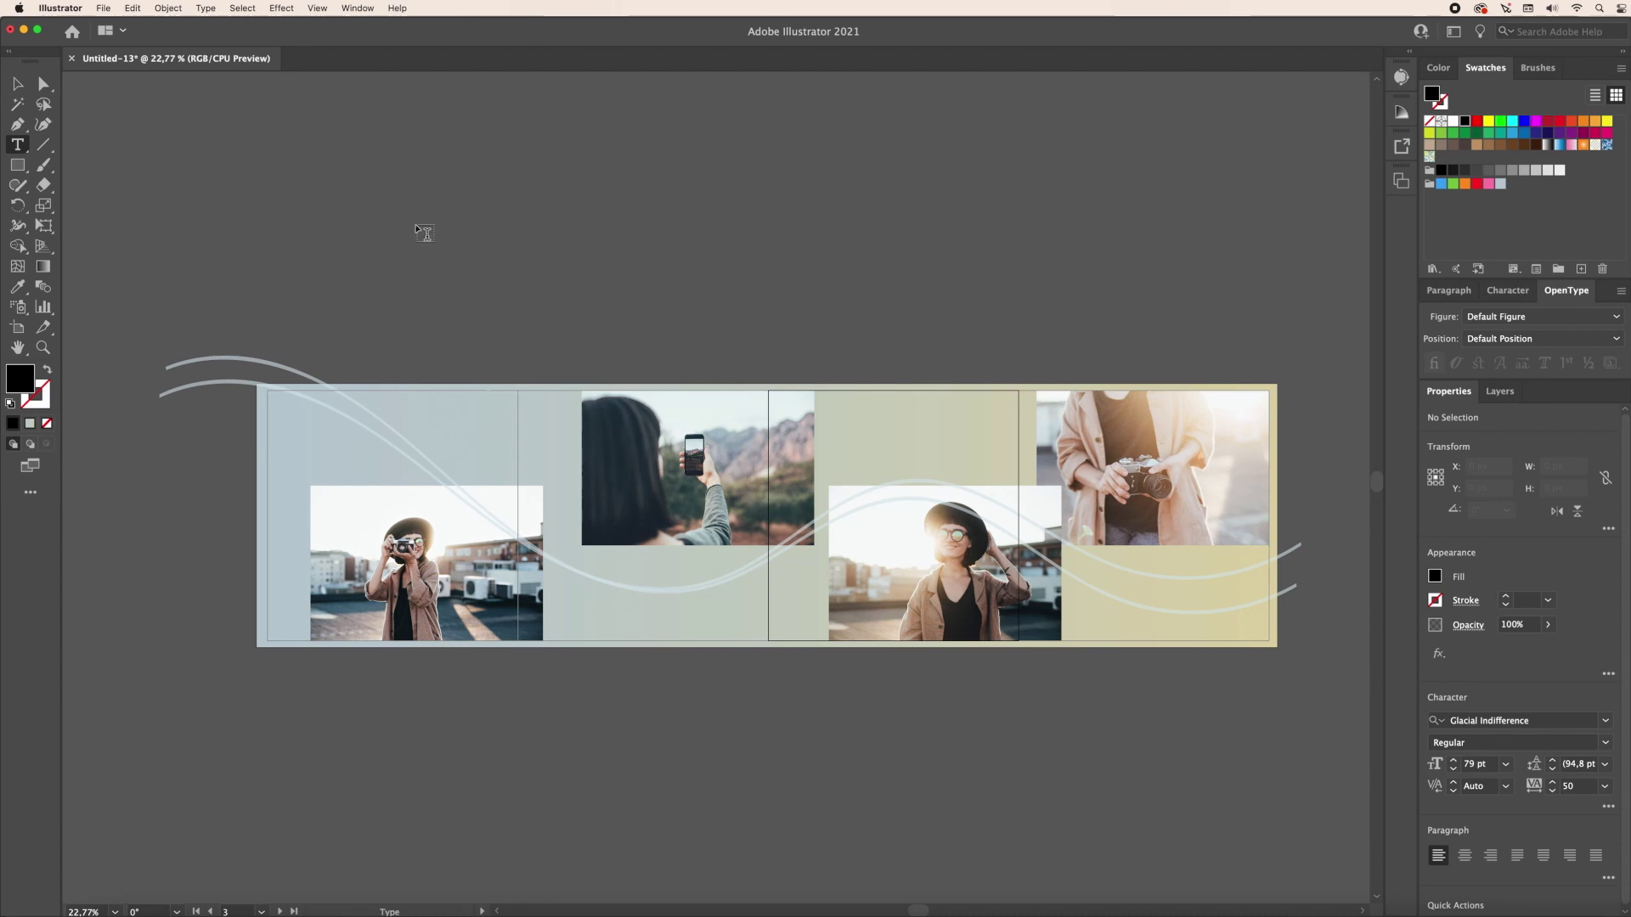
# Step: Above the artboards, type 'HOW TO TAKE BETTER PHOTOS' with 'swipe through' on a new line
pyautogui.click(416, 224)
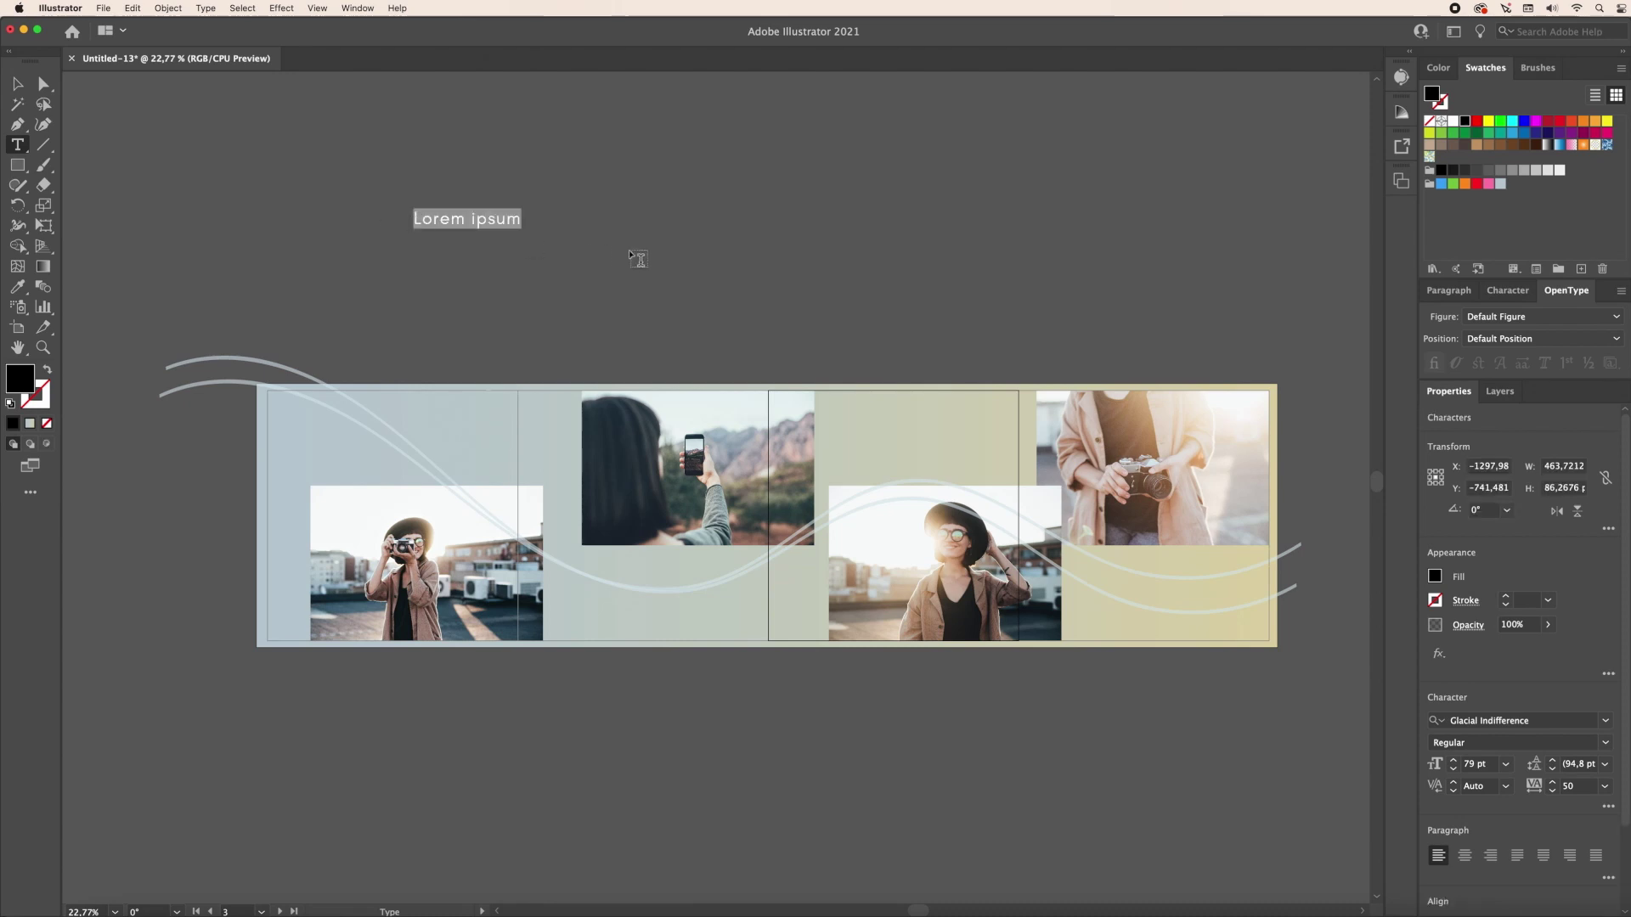
pyautogui.write('HOW TO TAKE ')
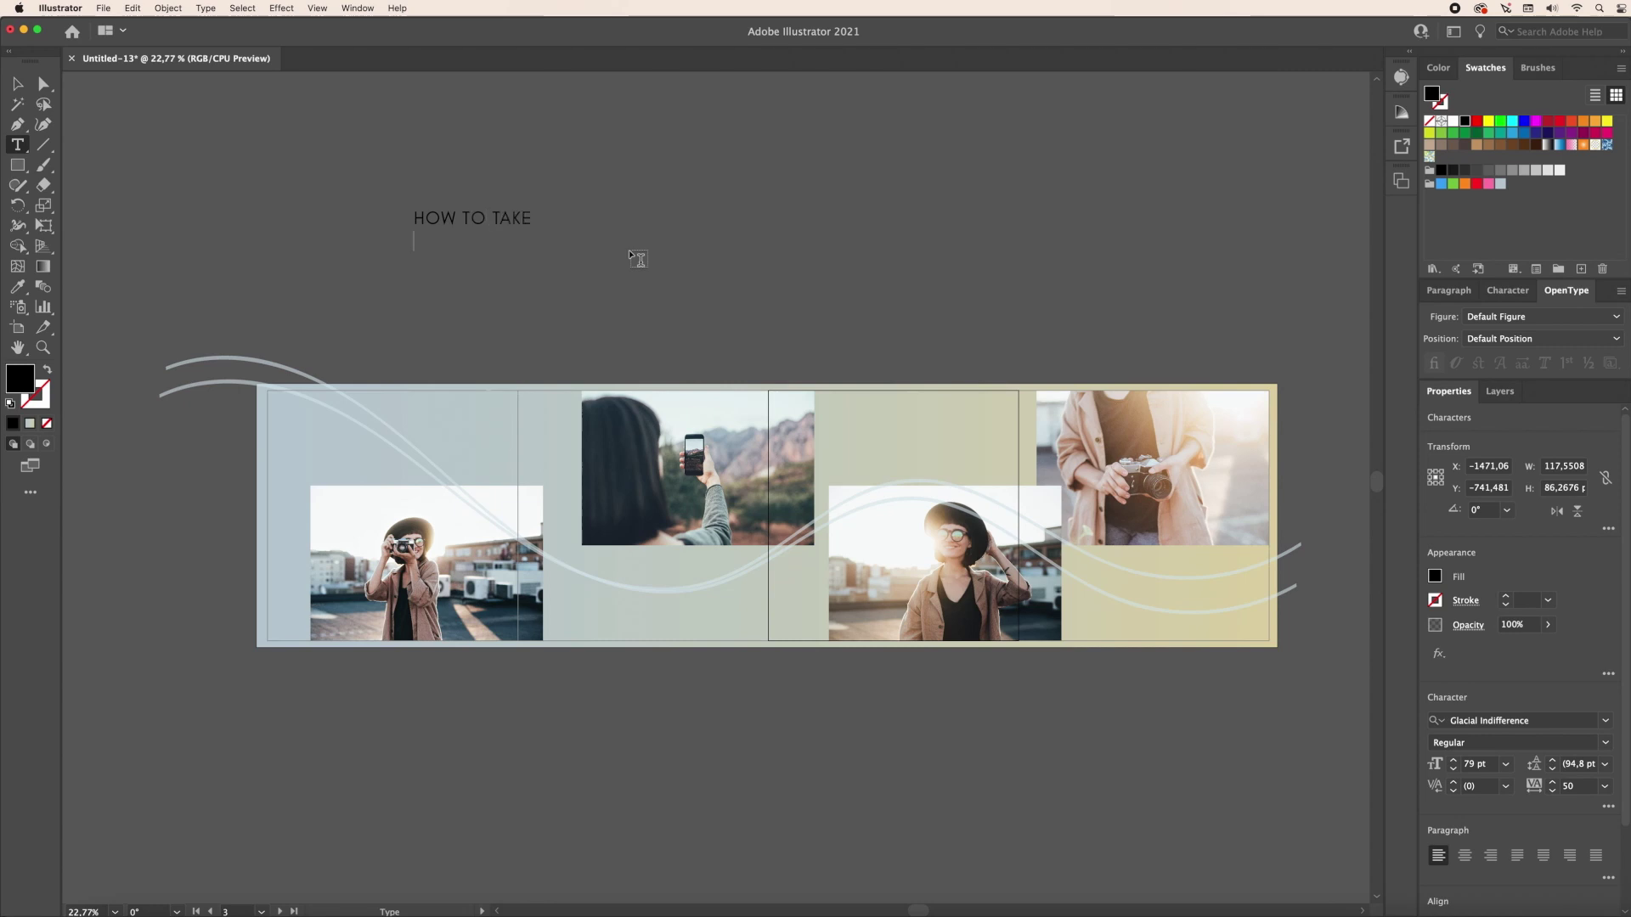
pyautogui.write('BETTER PHOTOS')
pyautogui.press('Return')
pyautogui.write('sw')
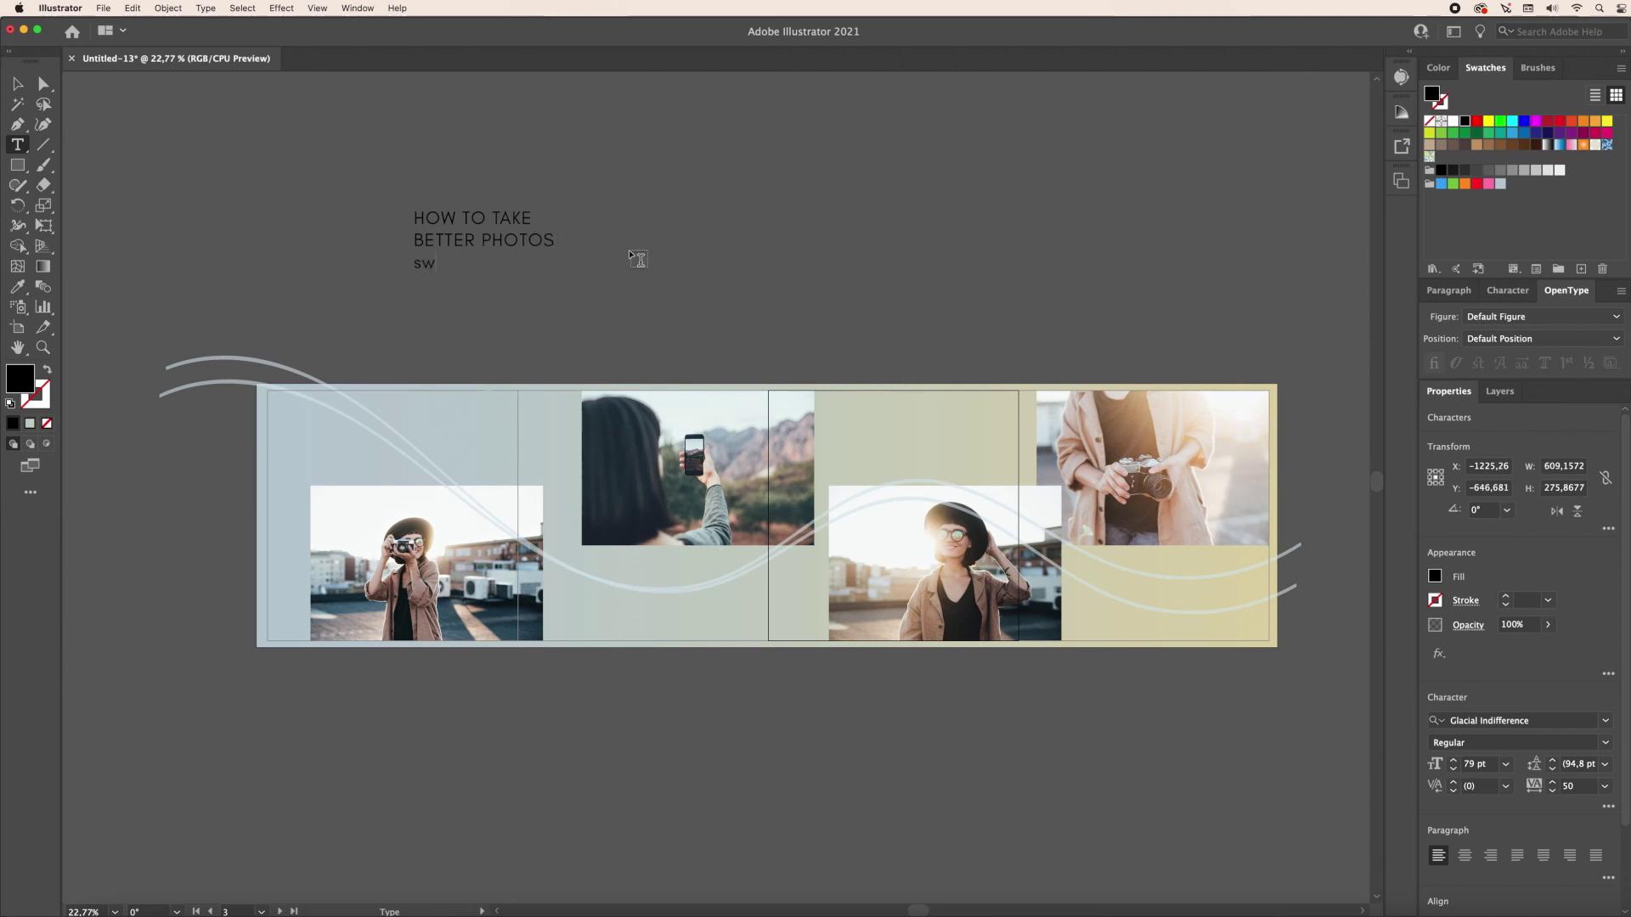
pyautogui.write('ipe throiugh')
pyautogui.click(15, 86)
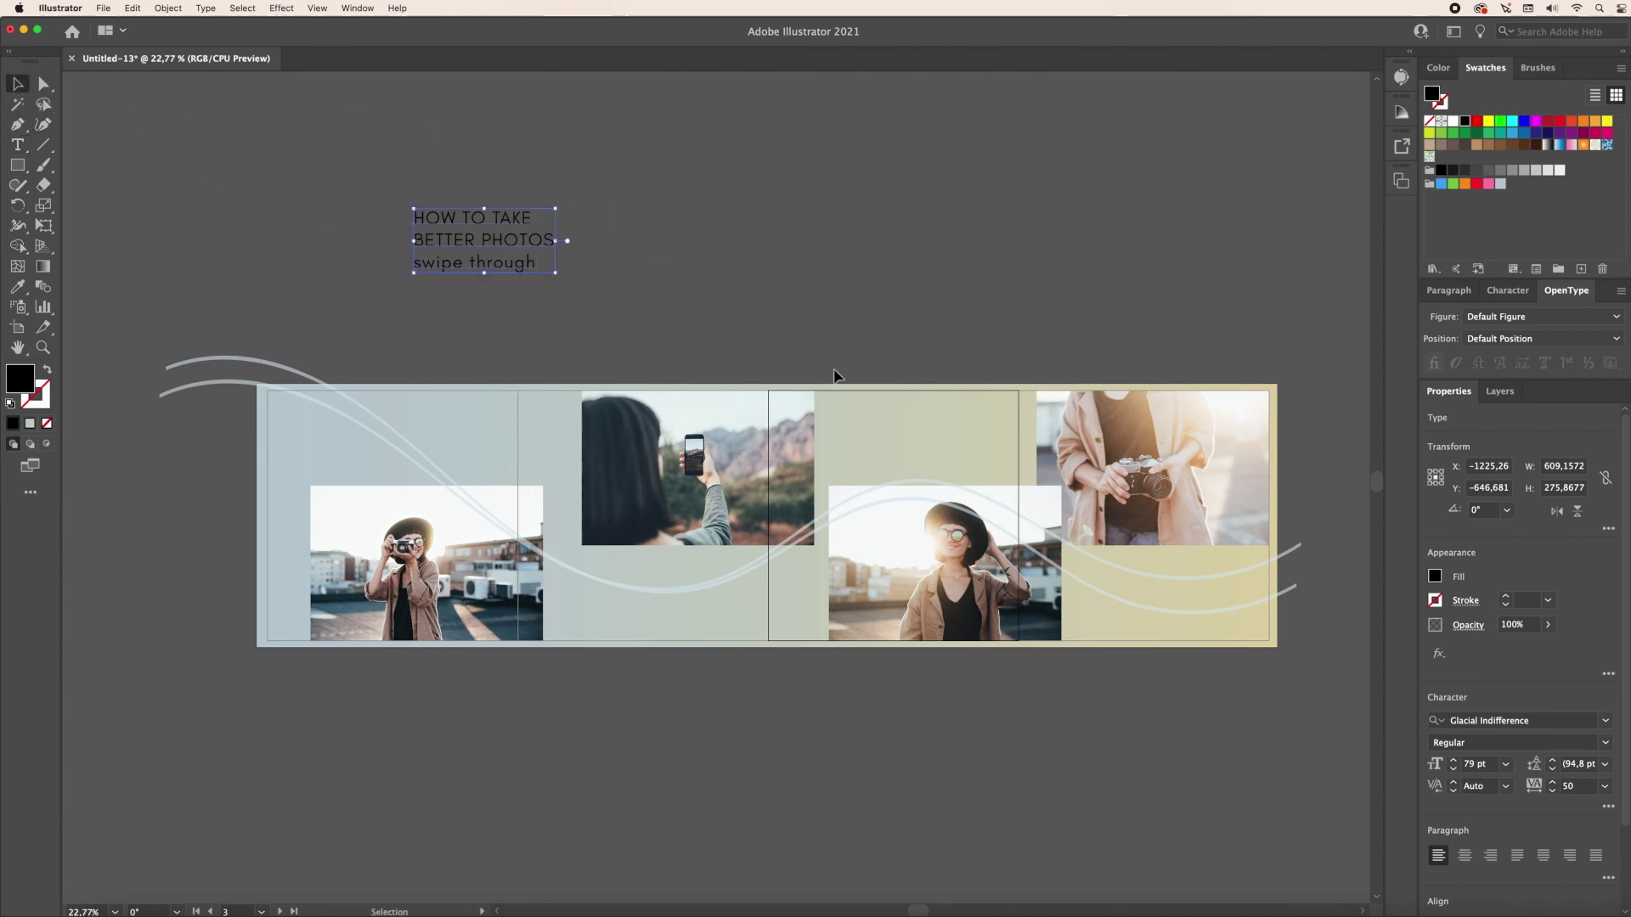
# Step: Center-align the title and enlarge the HOW TO TAKE and BETTER PHOTOS lines to 94 pt
pyautogui.click(1465, 857)
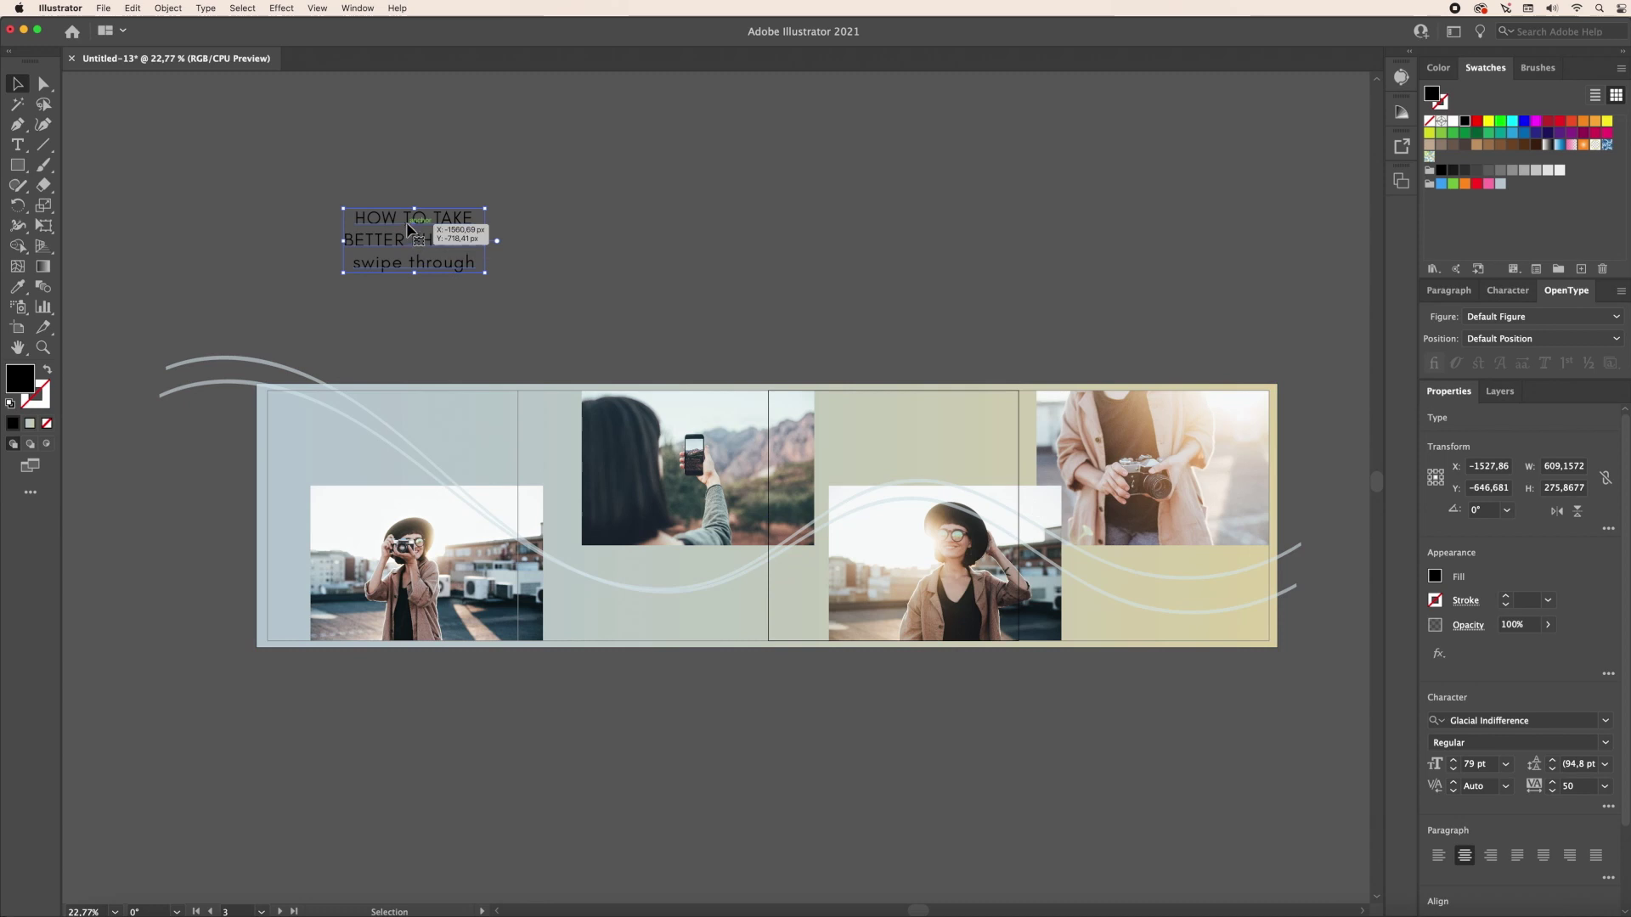
pyautogui.doubleClick(362, 215)
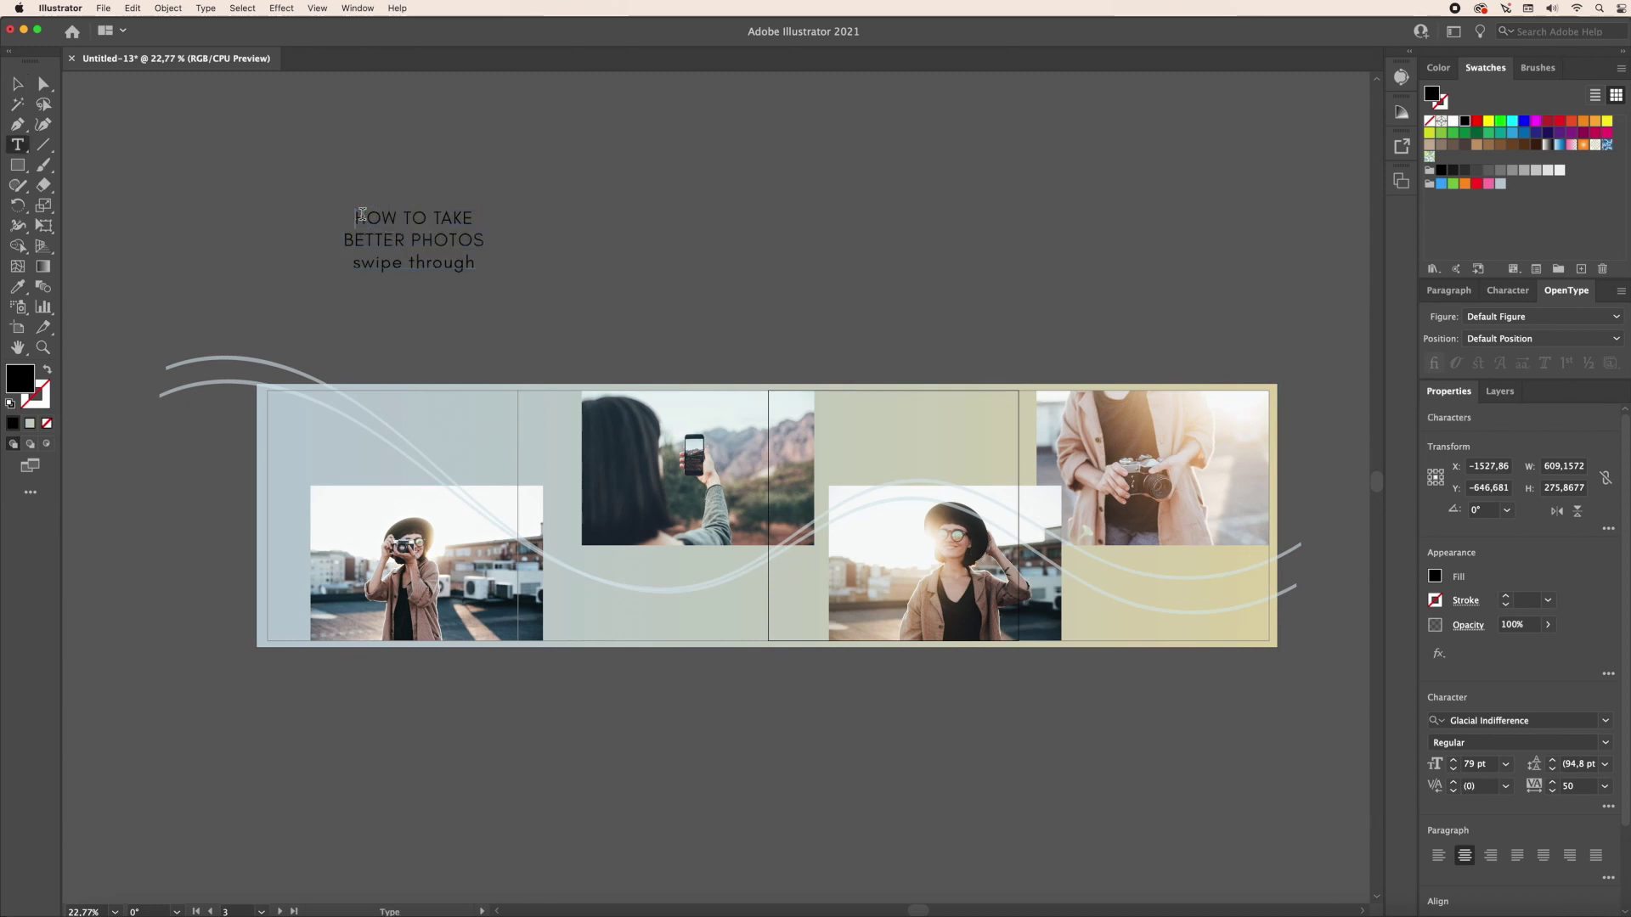
pyautogui.moveTo(357, 215); pyautogui.dragTo(486, 243)
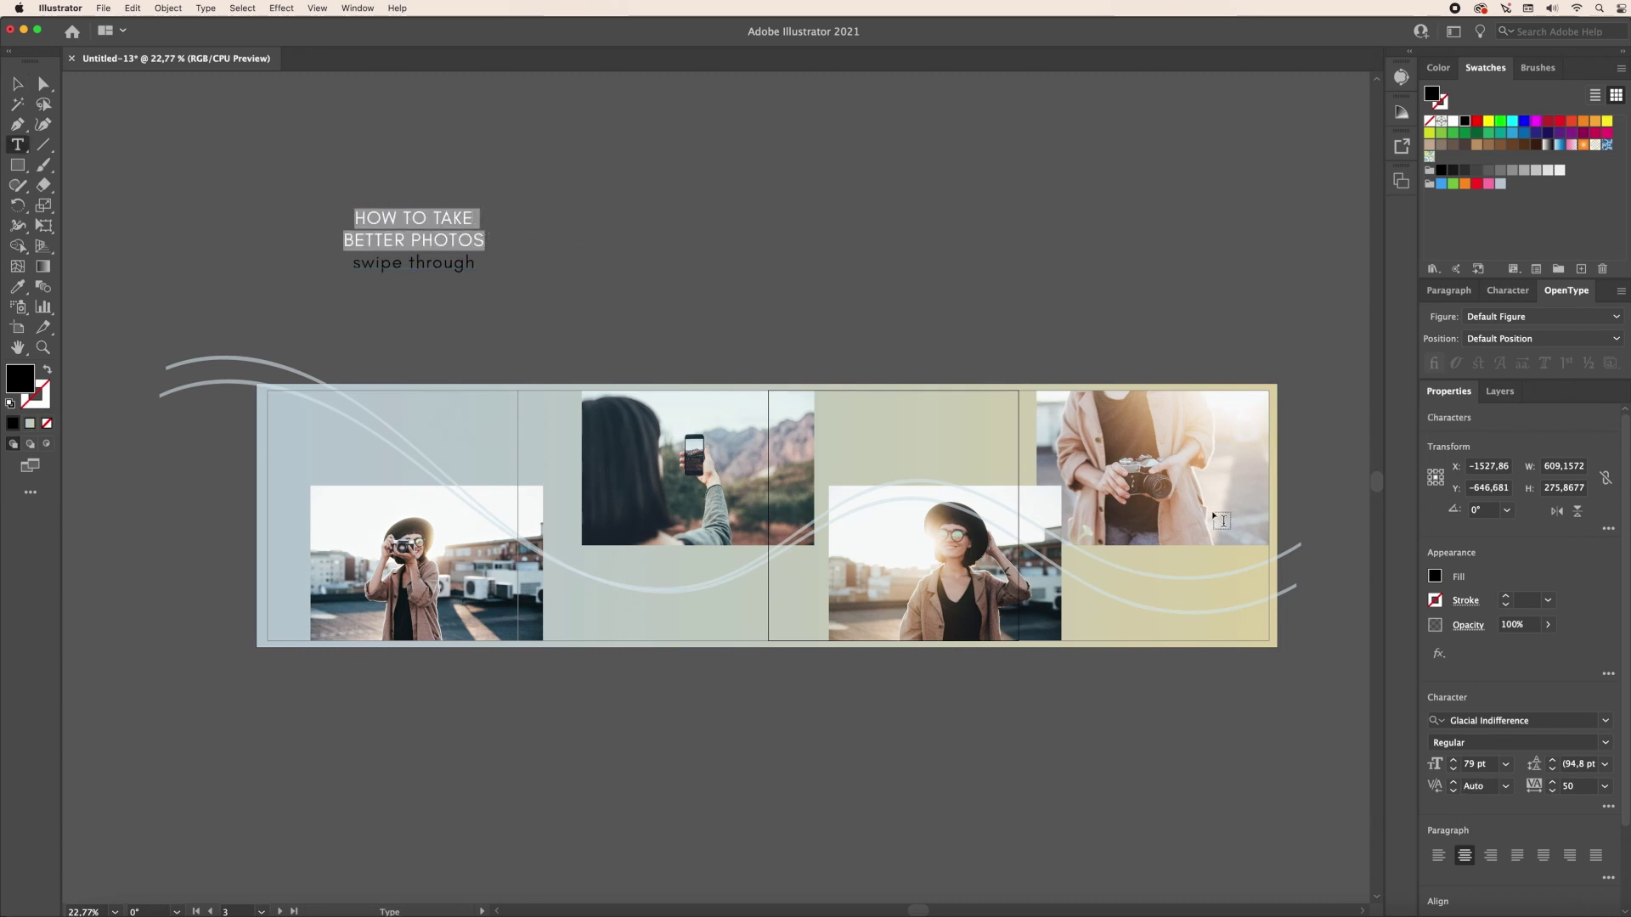
pyautogui.click(1453, 759)
pyautogui.click(1453, 759)
pyautogui.click(1453, 759)
pyautogui.click(1454, 759)
pyautogui.click(1453, 760)
pyautogui.click(1454, 760)
pyautogui.click(1453, 759)
pyautogui.click(1453, 759)
pyautogui.click(1453, 759)
pyautogui.click(1454, 759)
pyautogui.click(1454, 760)
pyautogui.click(1454, 761)
pyautogui.click(1454, 761)
pyautogui.click(1454, 761)
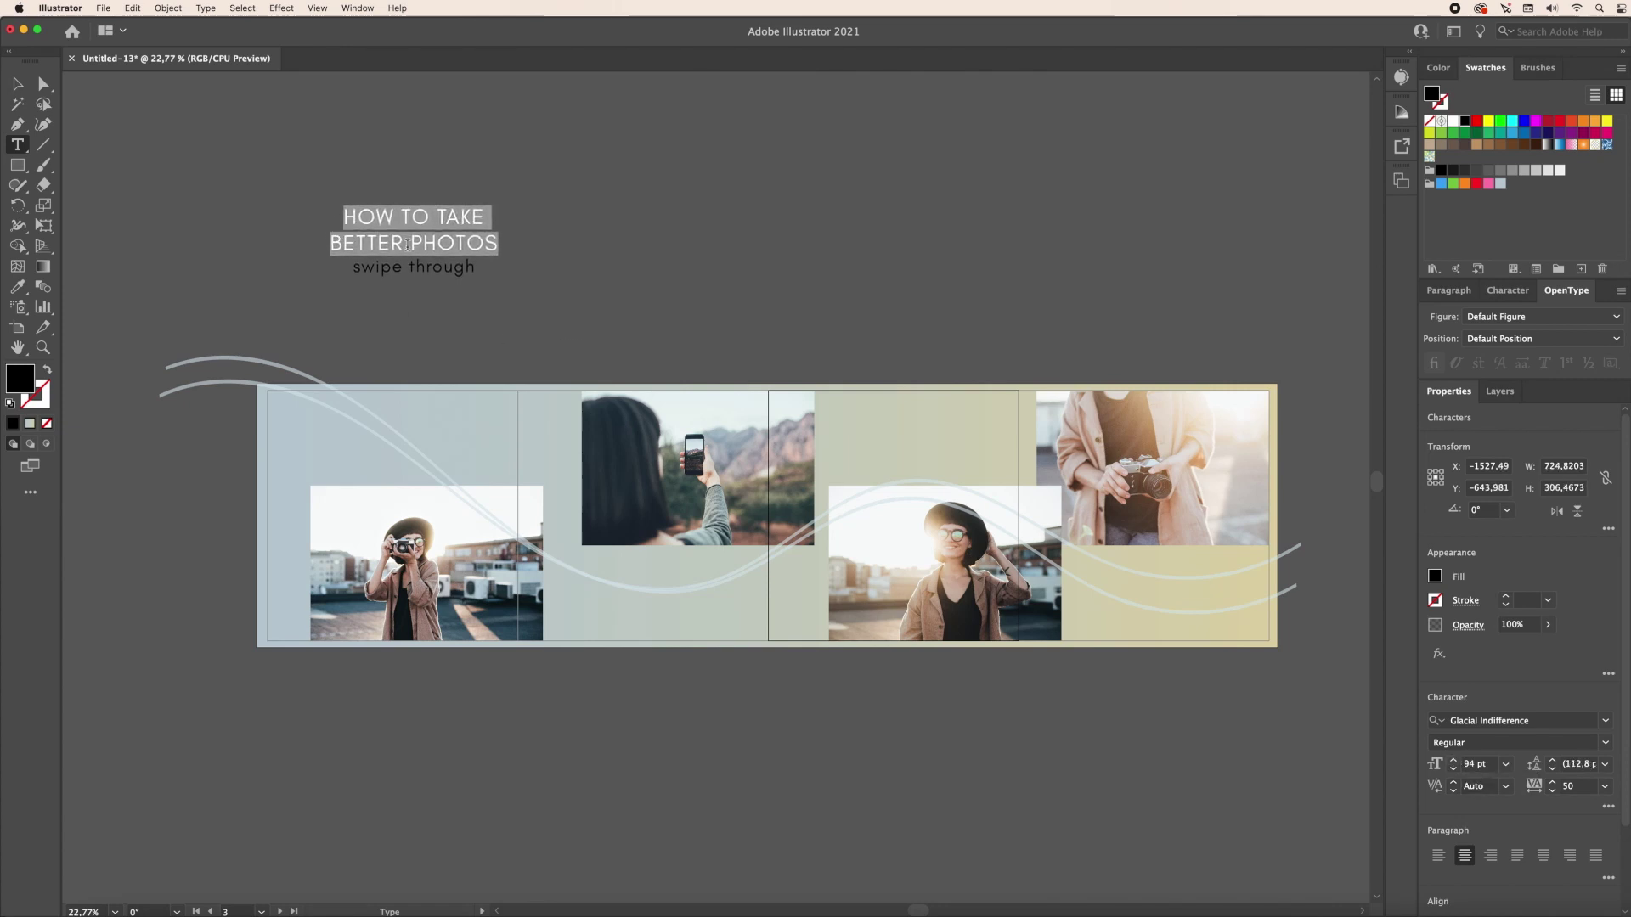
pyautogui.click(477, 247)
# Step: Tighten the line spacing of the BETTER PHOTOS line
pyautogui.tripleClick(477, 247)
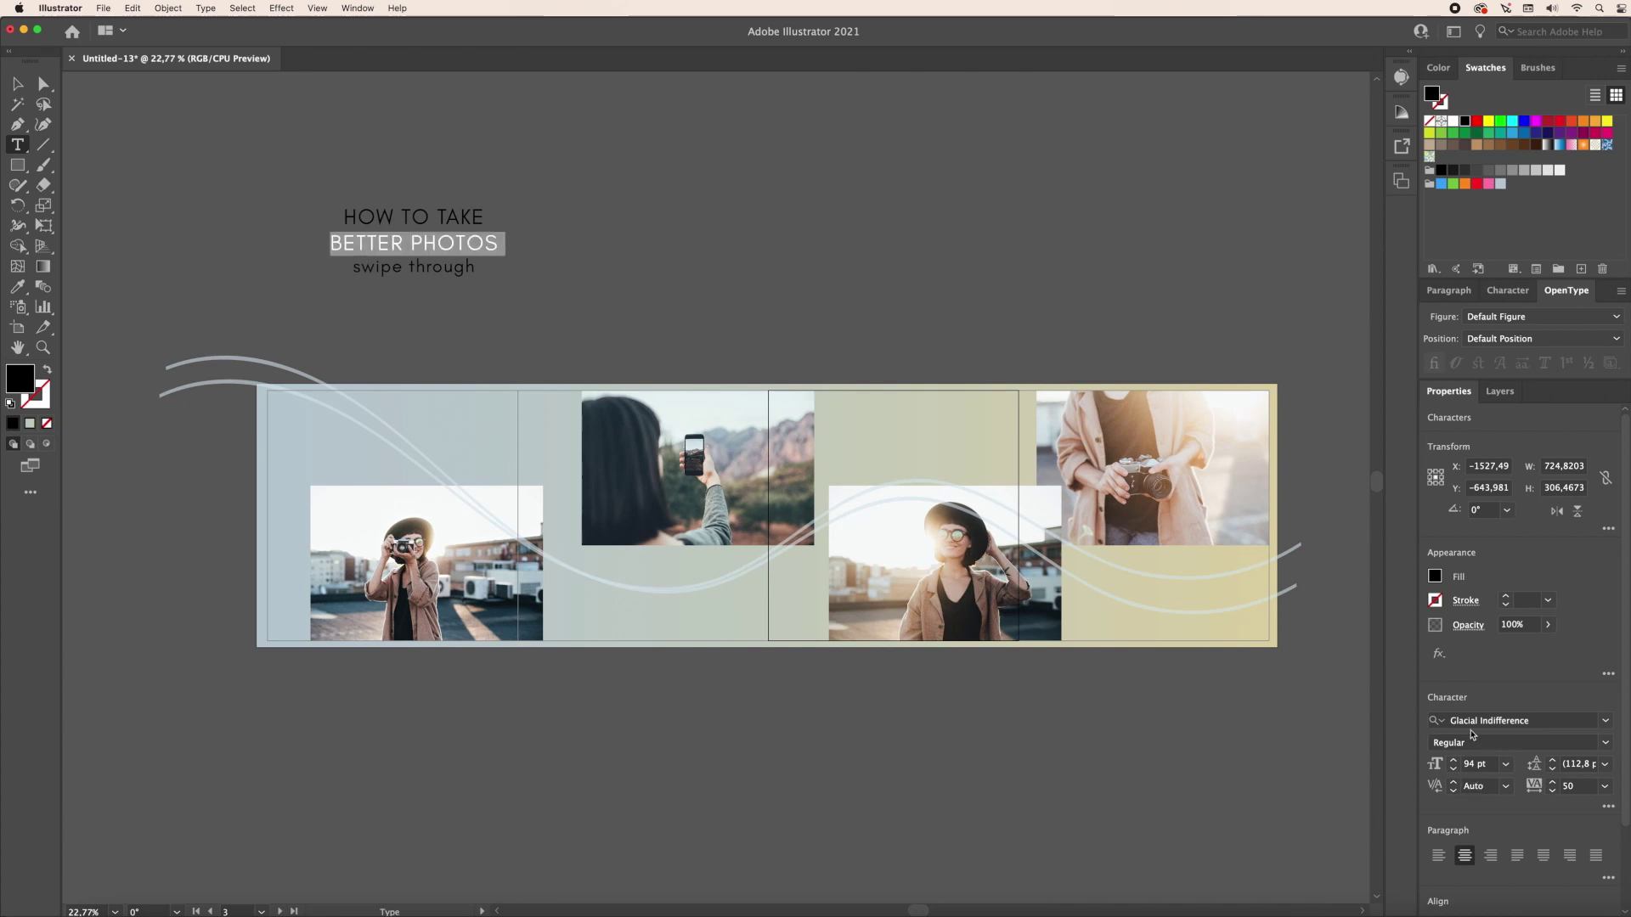
pyautogui.click(1552, 769)
pyautogui.click(1552, 768)
pyautogui.click(1552, 768)
pyautogui.click(1553, 769)
pyautogui.click(1552, 769)
pyautogui.click(1552, 769)
pyautogui.click(1553, 769)
pyautogui.click(1552, 769)
pyautogui.click(1552, 768)
pyautogui.click(1552, 769)
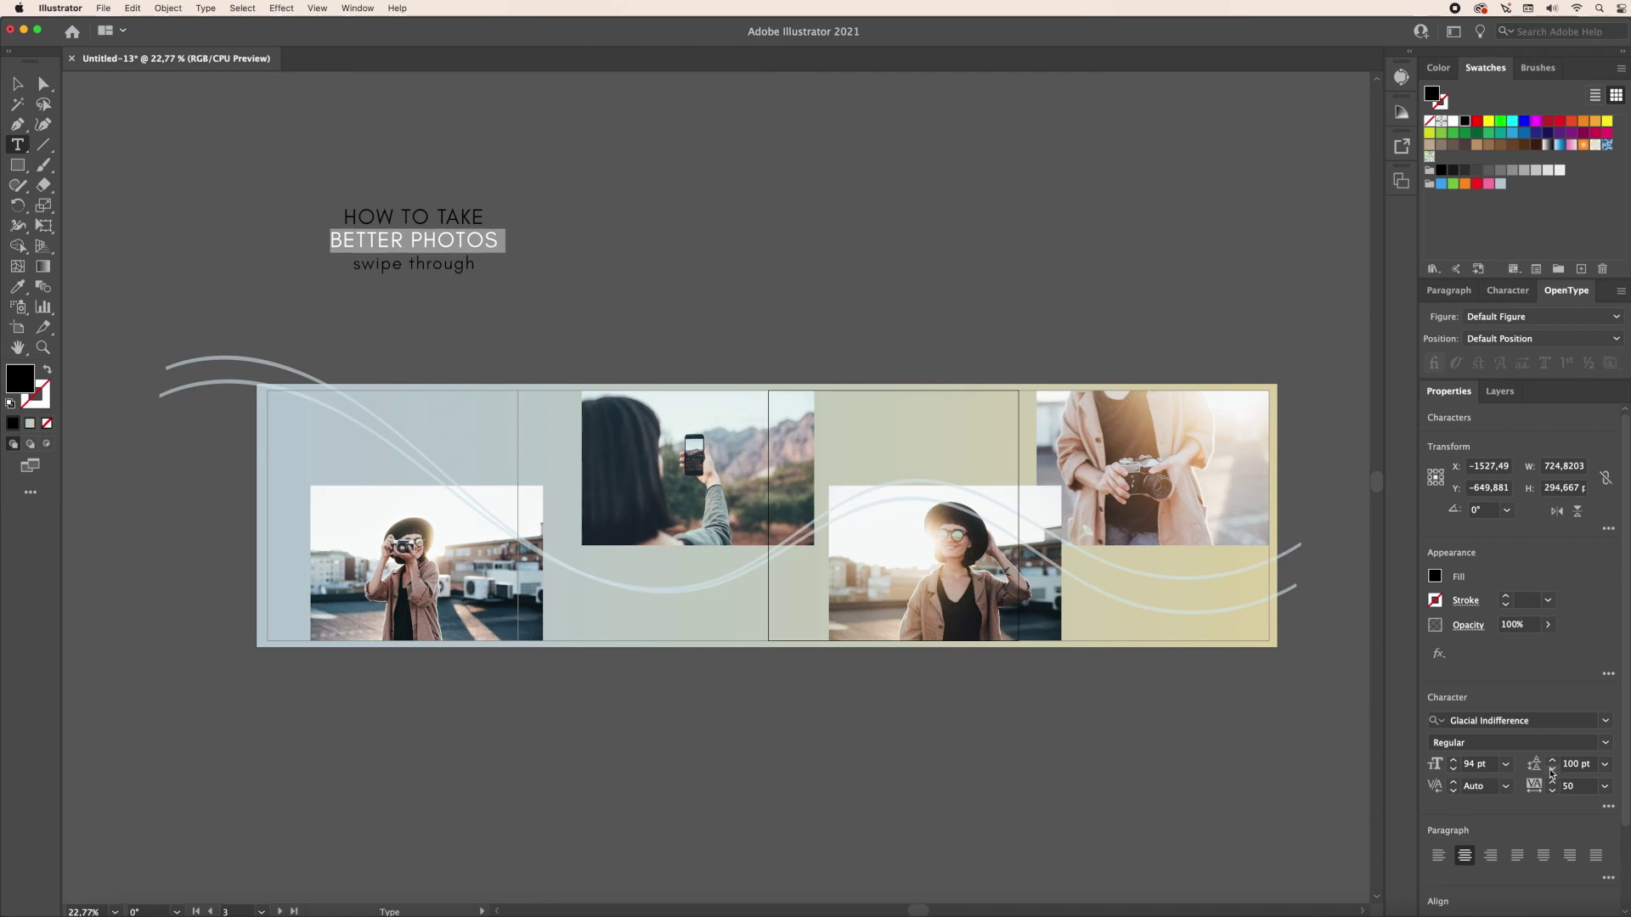
# Step: Loosen the swipe through line's leading to 103 pt and move the title onto the first slide
pyautogui.tripleClick(436, 264)
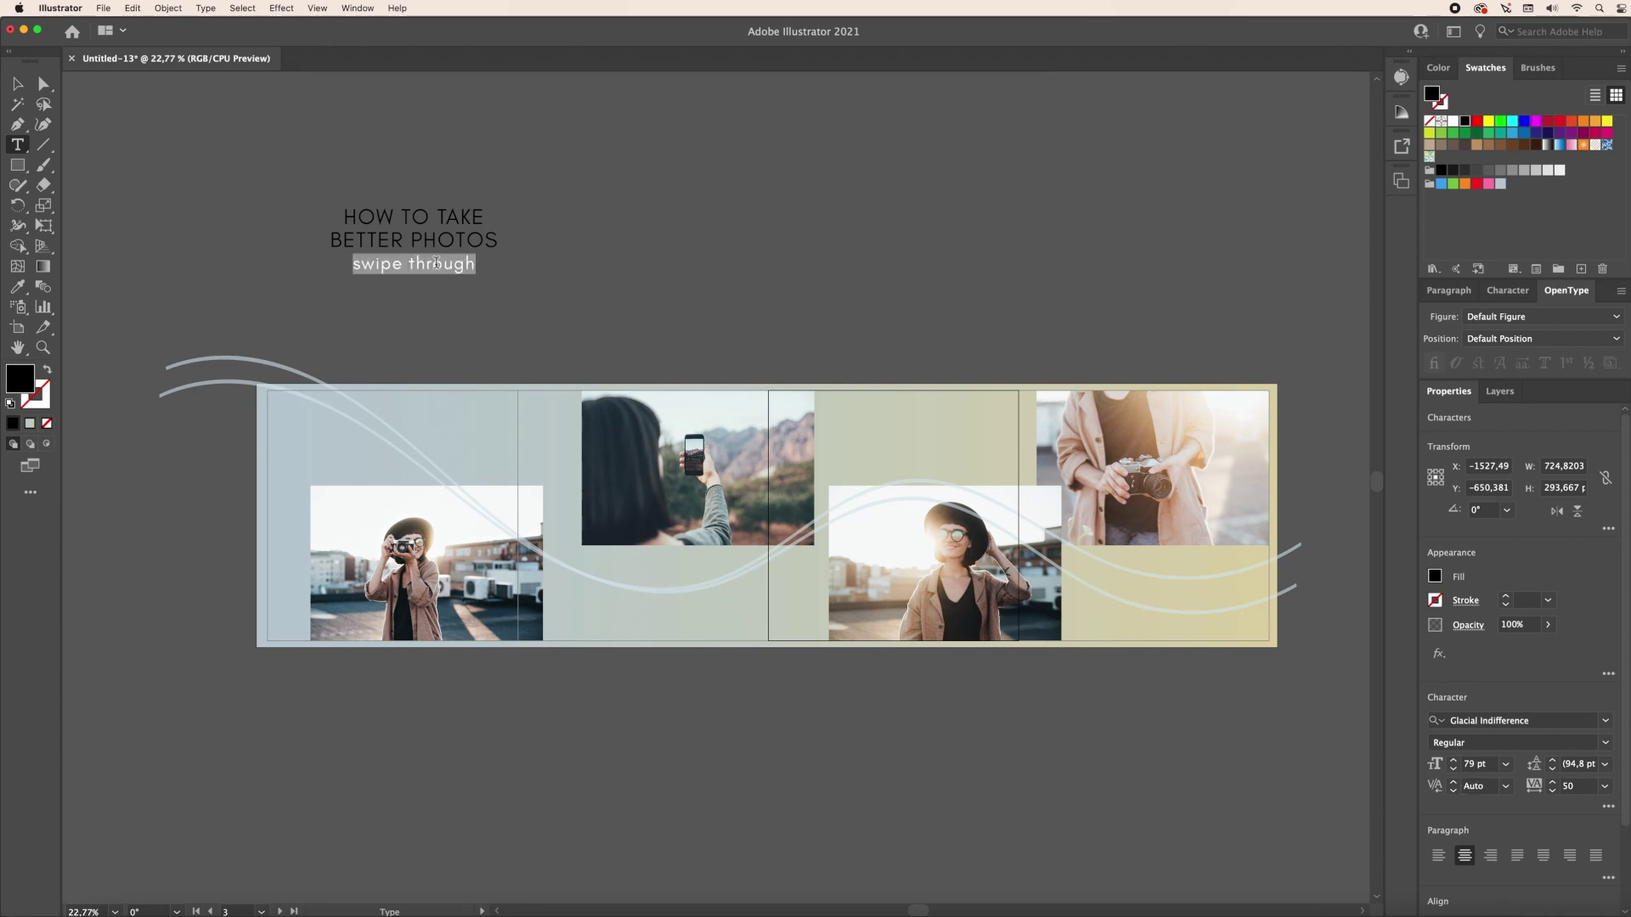
pyautogui.click(1552, 761)
pyautogui.click(1553, 761)
pyautogui.click(1553, 760)
pyautogui.click(1552, 761)
pyautogui.click(1553, 761)
pyautogui.click(1553, 761)
pyautogui.click(17, 83)
pyautogui.click(85, 93)
pyautogui.moveTo(427, 254); pyautogui.dragTo(419, 447)
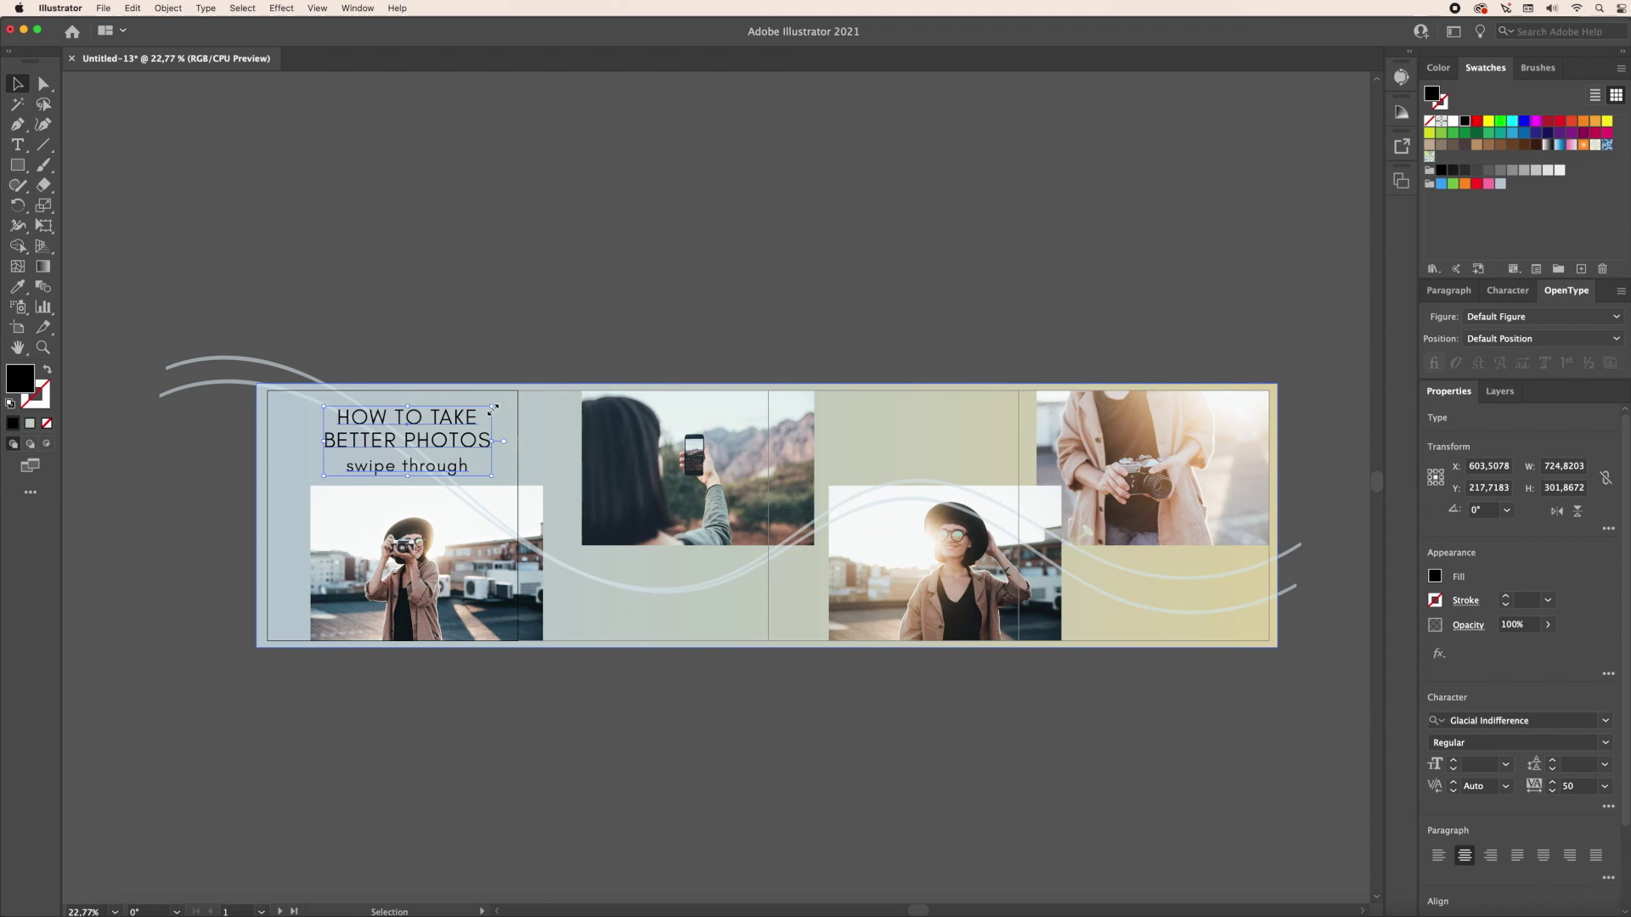
# Step: Shrink the title block slightly, center it horizontally on the first slide, and nudge it up
pyautogui.moveTo(493, 409); pyautogui.dragTo(492, 410)
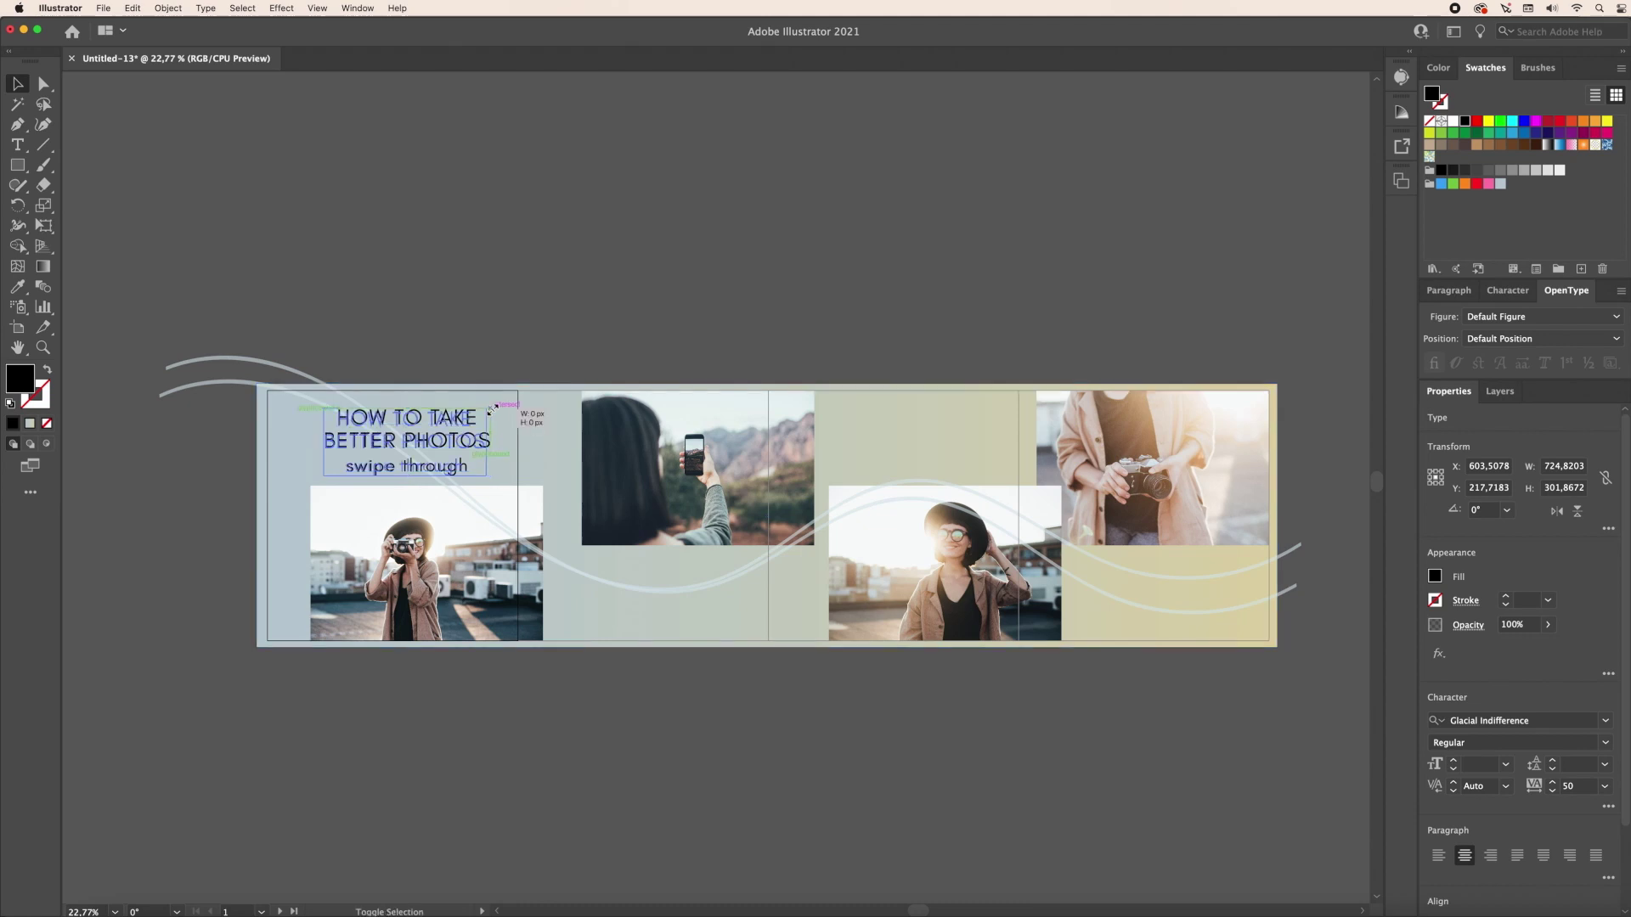
pyautogui.moveTo(491, 409); pyautogui.dragTo(473, 415)
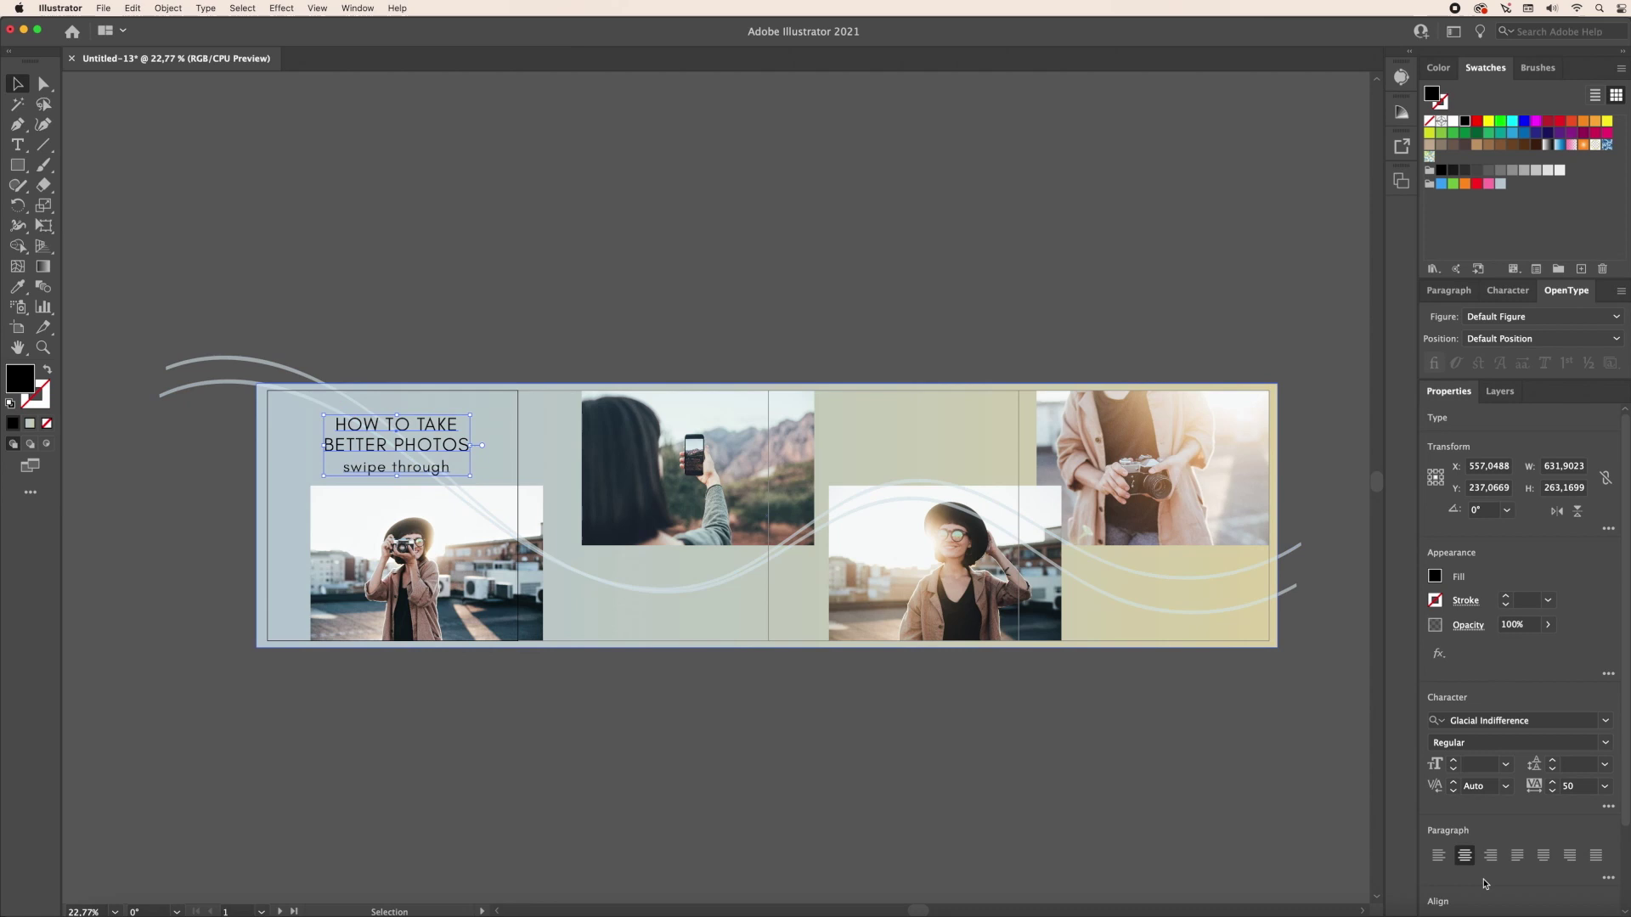
pyautogui.scroll(-3, 1538, 896)
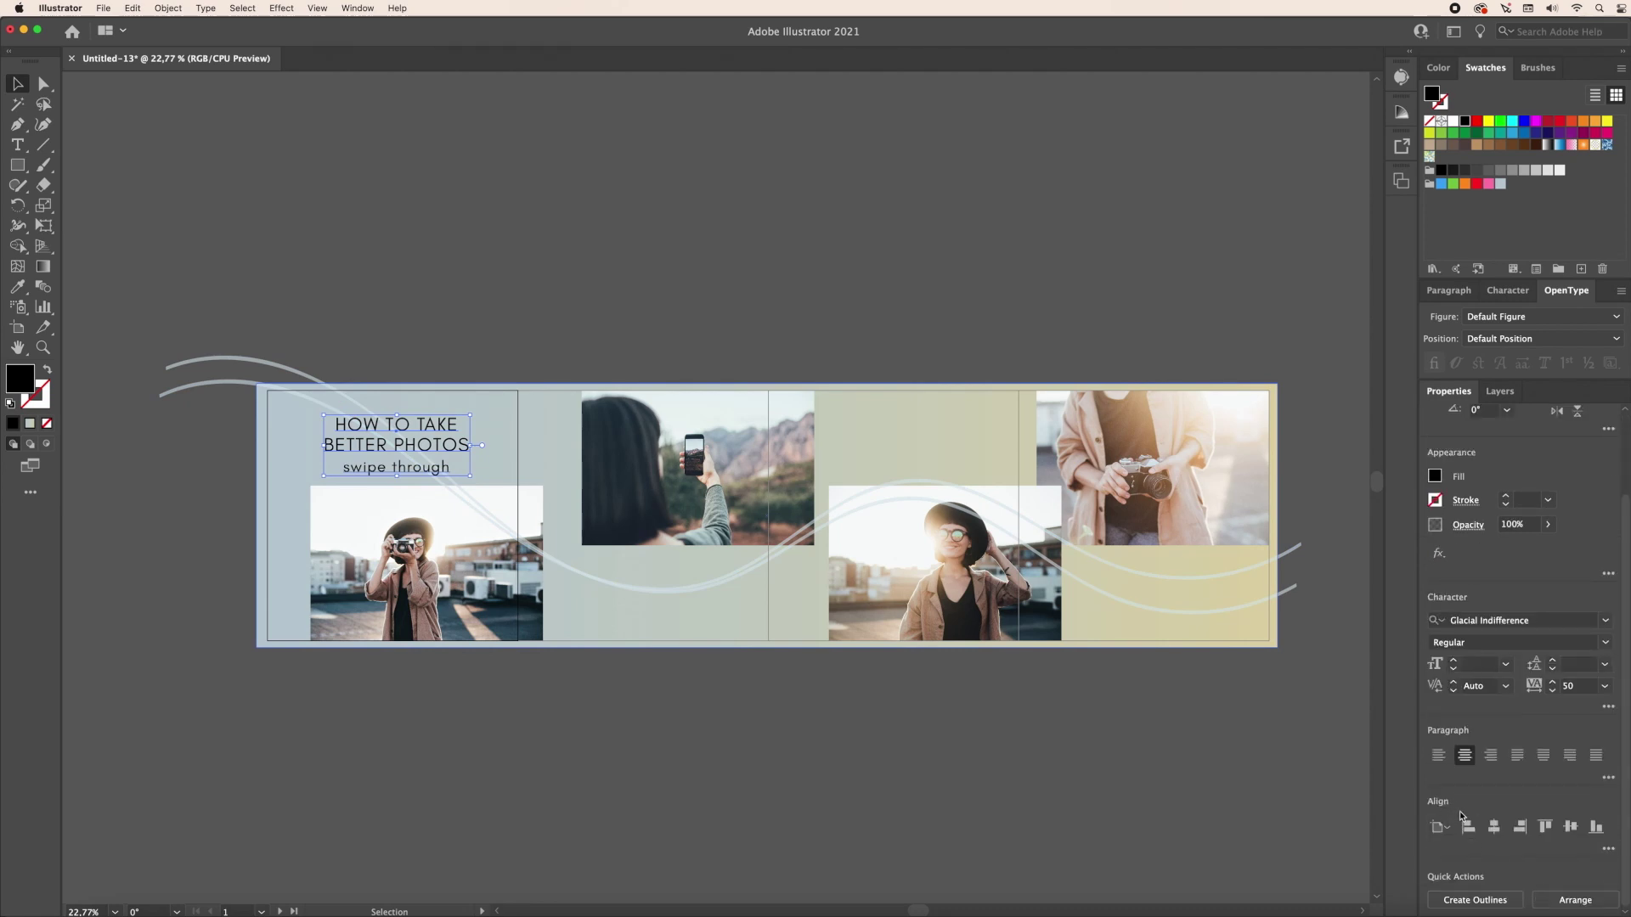
pyautogui.click(1494, 828)
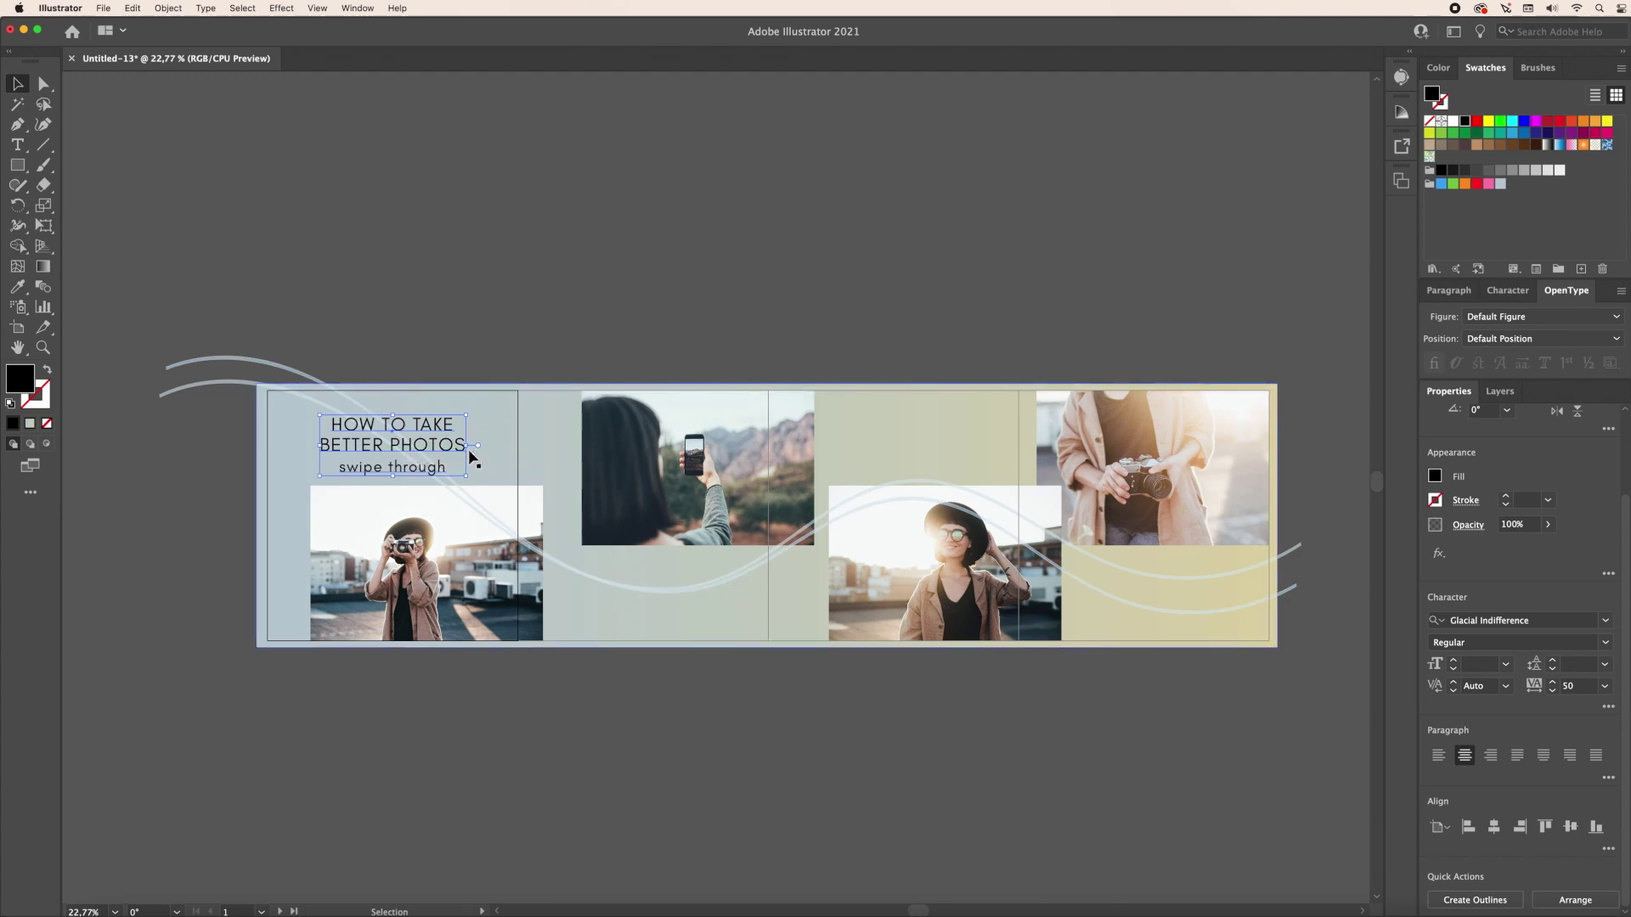
pyautogui.hotkey('shift', 'Up')
pyautogui.hotkey('shift', 'Up')
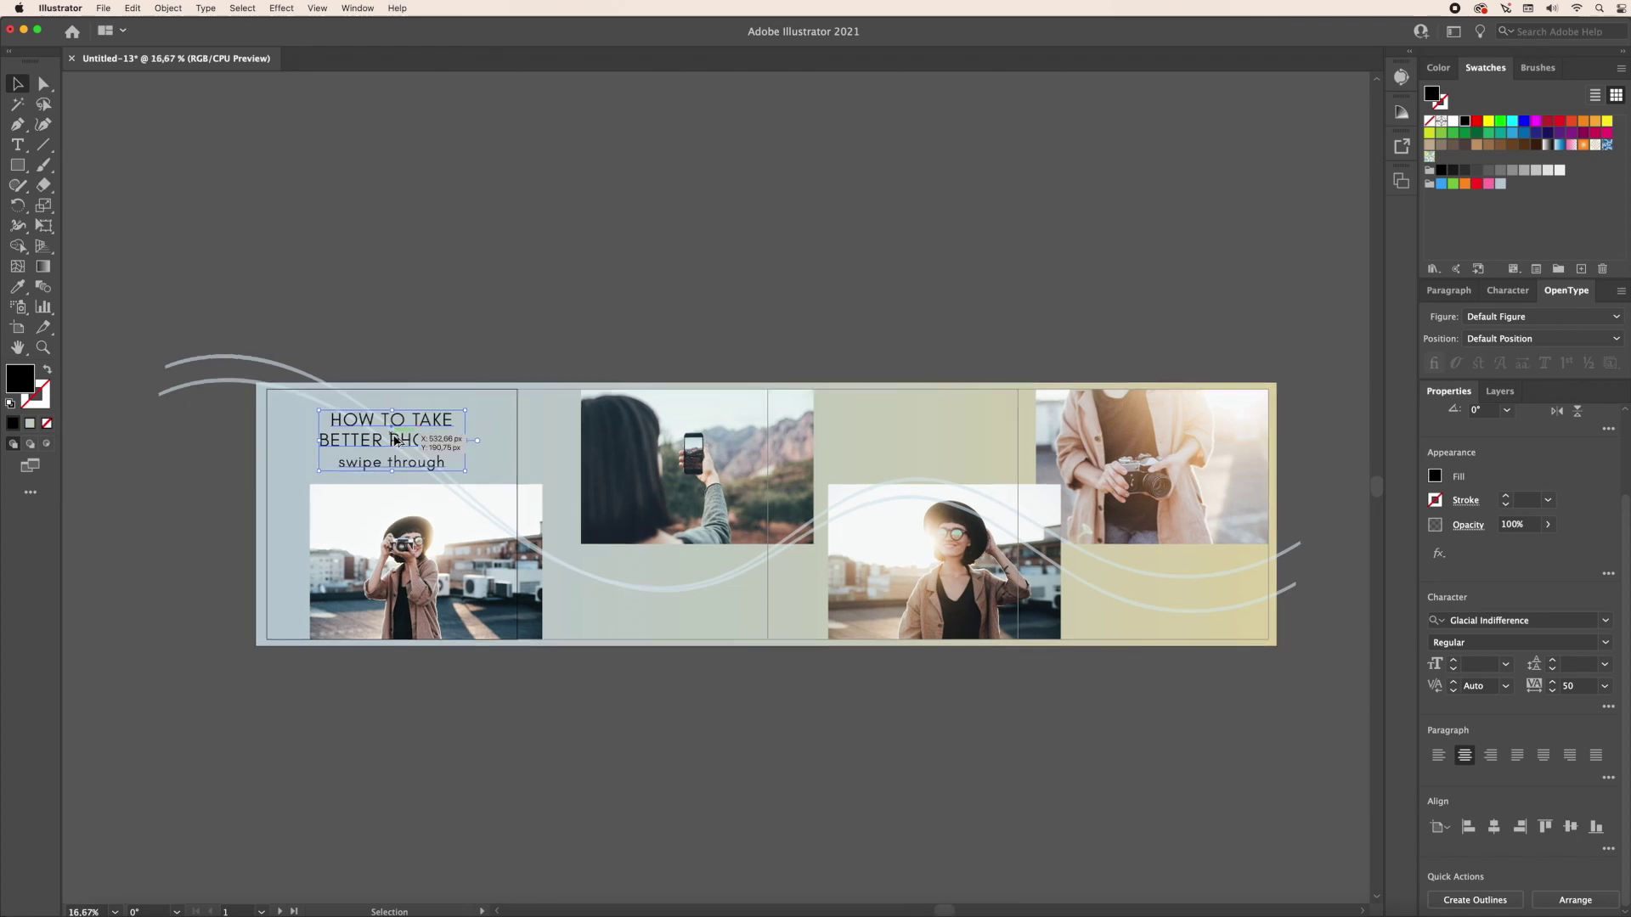
# Step: Duplicate the title below the artboards and clear its text to make the '1.' numeral
pyautogui.scroll(-2, 393, 438)
pyautogui.moveTo(393, 438); pyautogui.dragTo(517, 600)
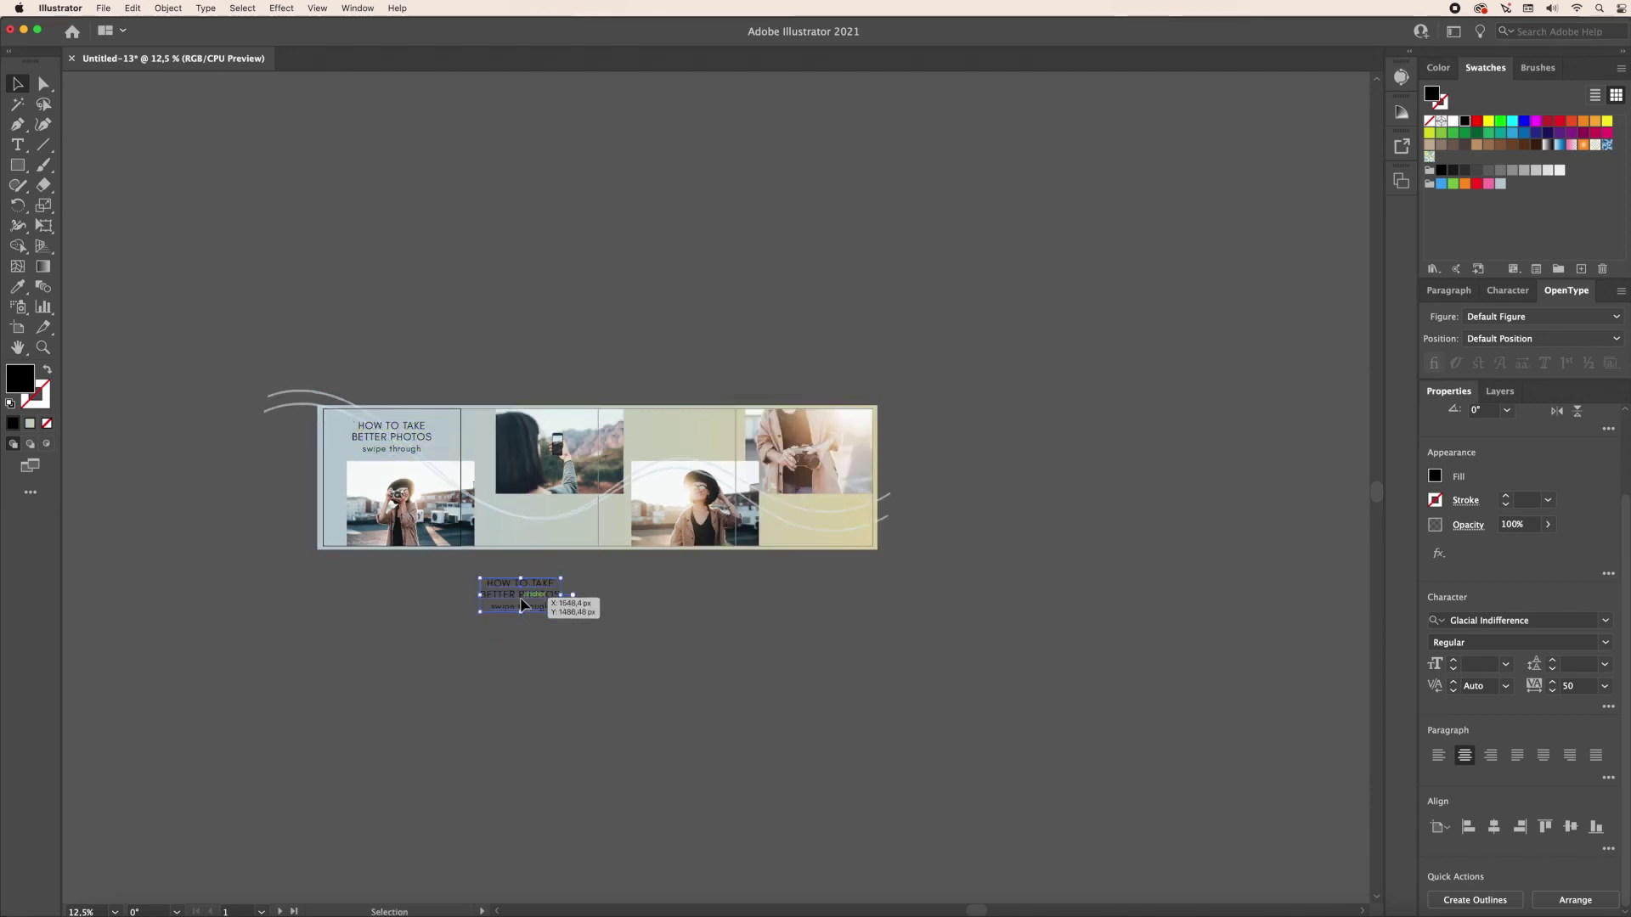
pyautogui.press('t')
pyautogui.moveTo(554, 608); pyautogui.dragTo(461, 577)
pyautogui.press('BackSpace')
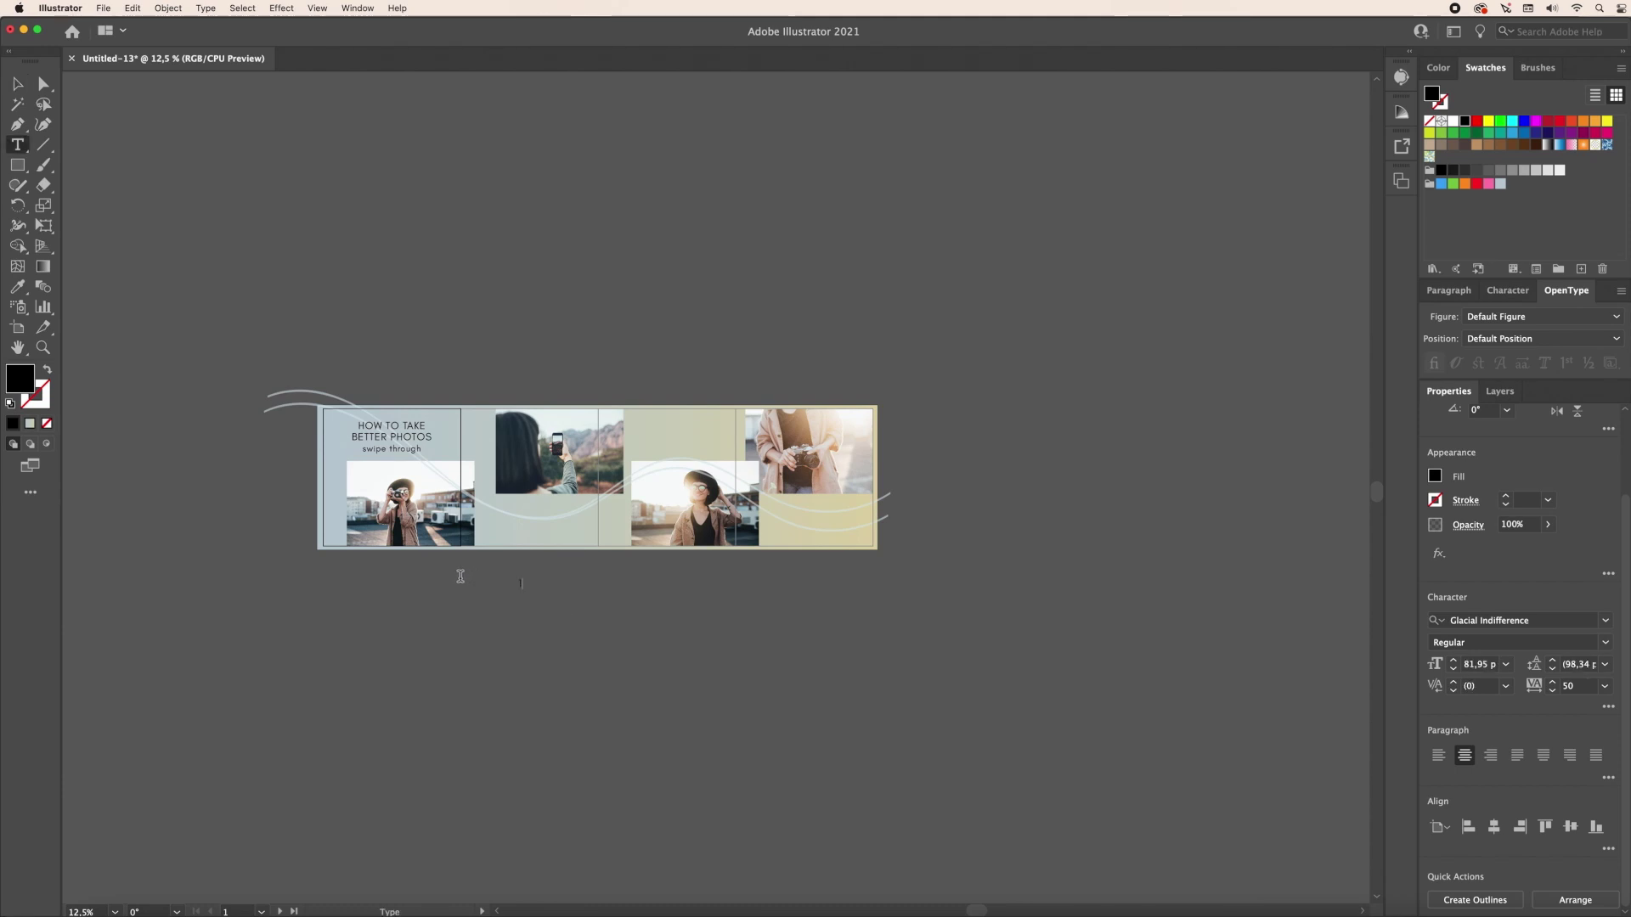
pyautogui.press('Escape')
# Step: Enlarge the '1.' to about 140 pt, place it on the second slide, and copy it to the third
pyautogui.scroll(2, 681, 577)
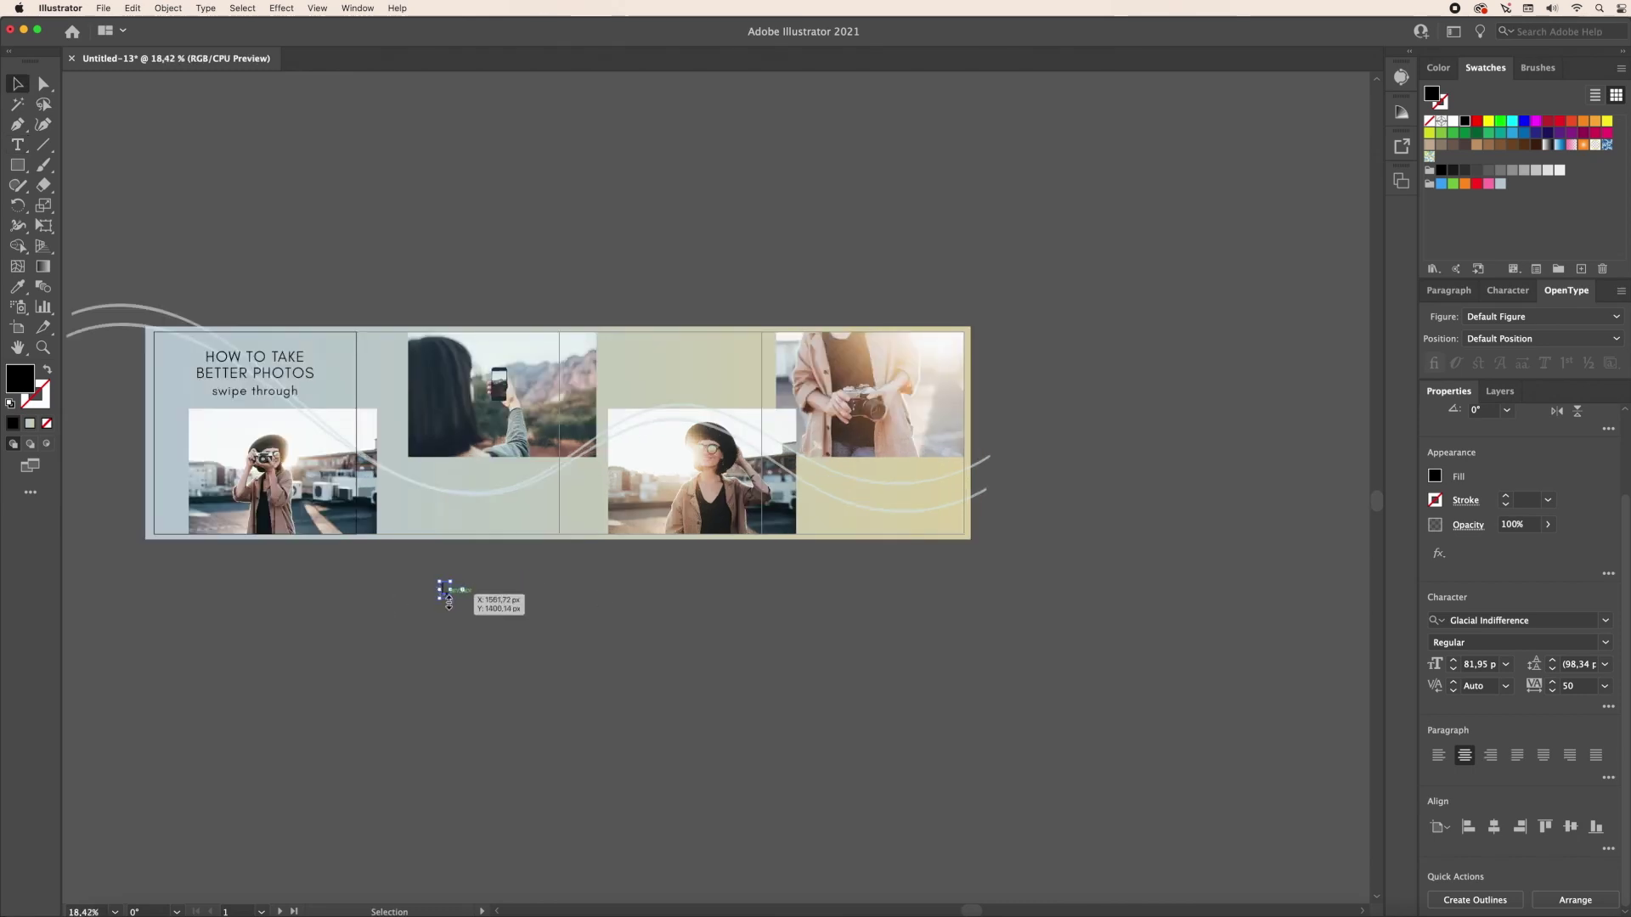
pyautogui.moveTo(451, 602); pyautogui.dragTo(380, 367)
pyautogui.click(522, 640)
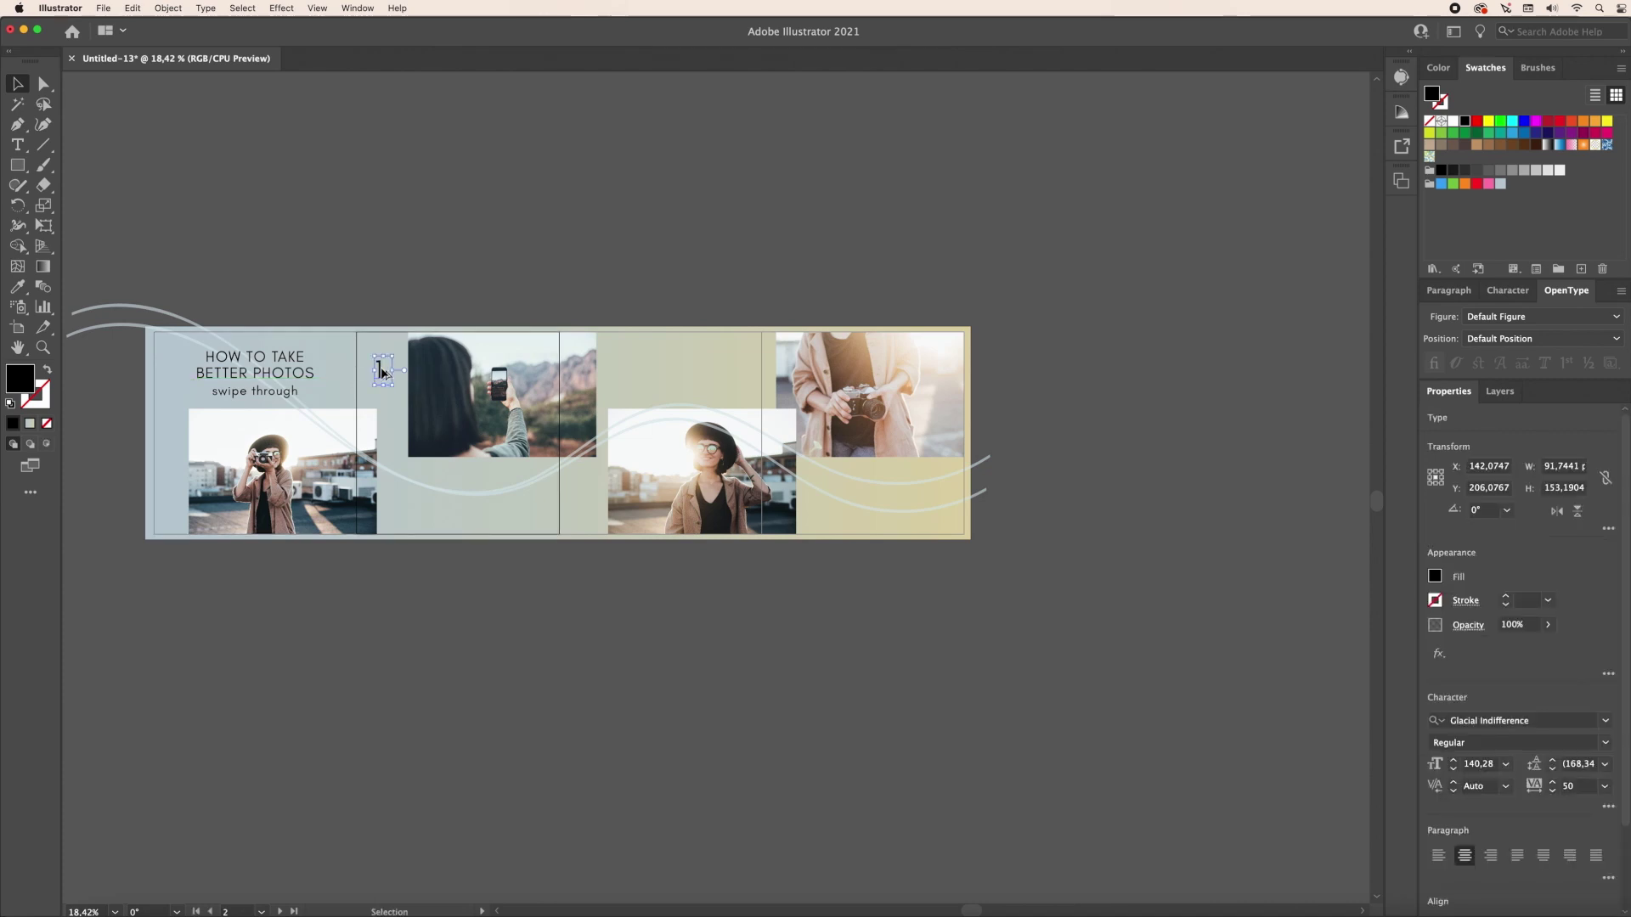
pyautogui.moveTo(380, 367); pyautogui.dragTo(824, 501)
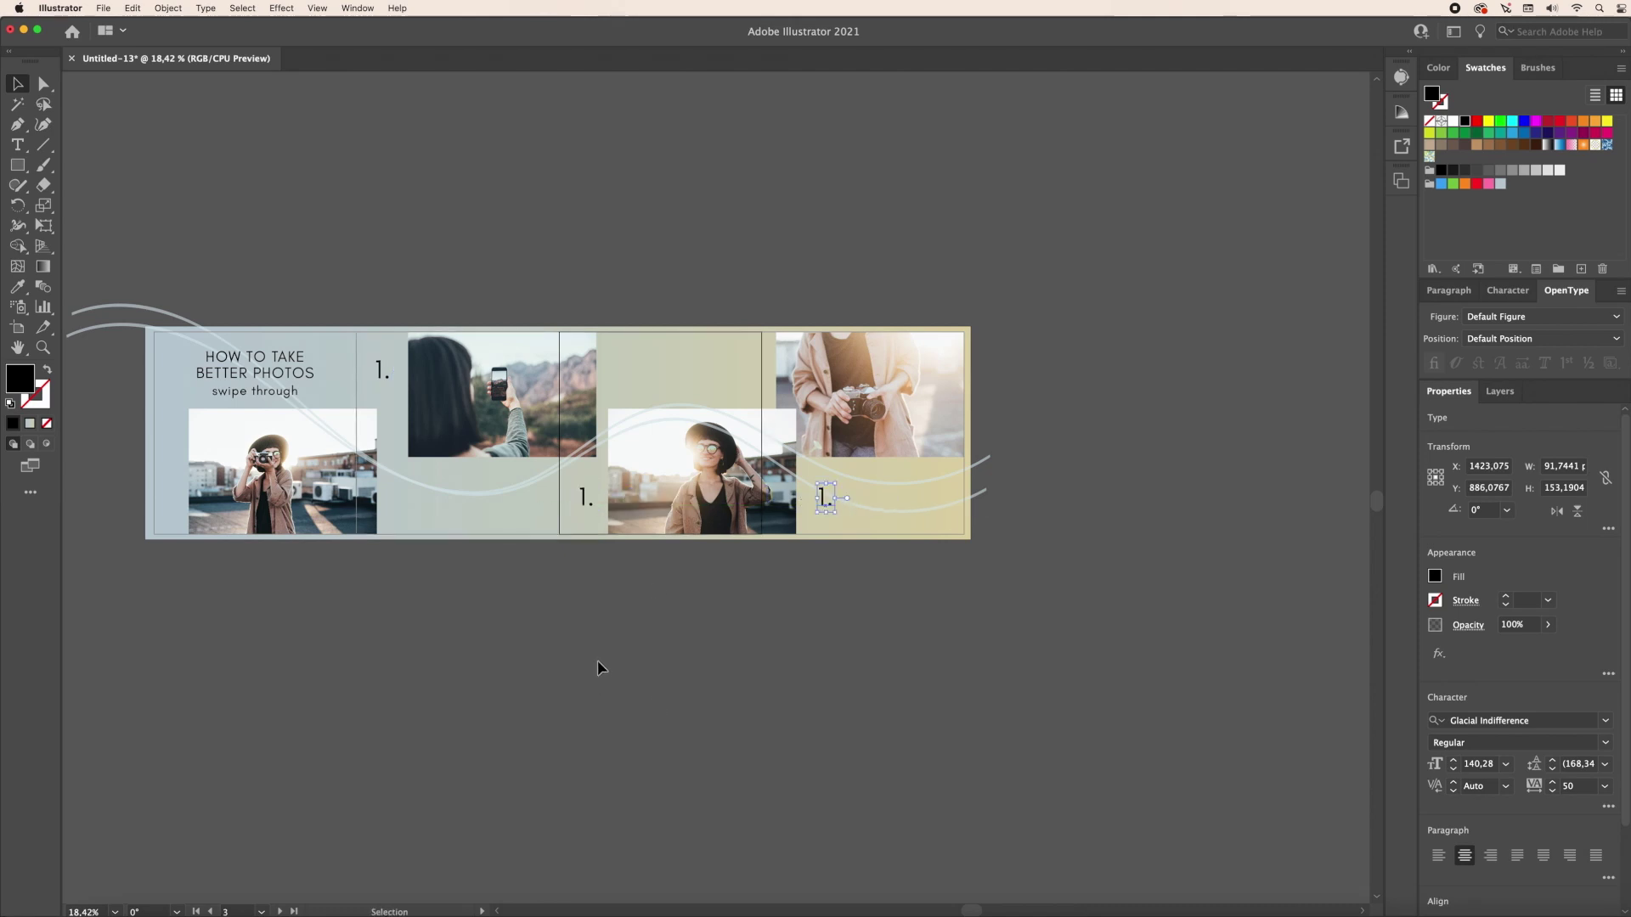
# Step: Change the copied numbers on the third and fourth slides to '2.' and '3.'
pyautogui.press('t')
pyautogui.click(584, 497)
pyautogui.press('BackSpace')
pyautogui.write('2')
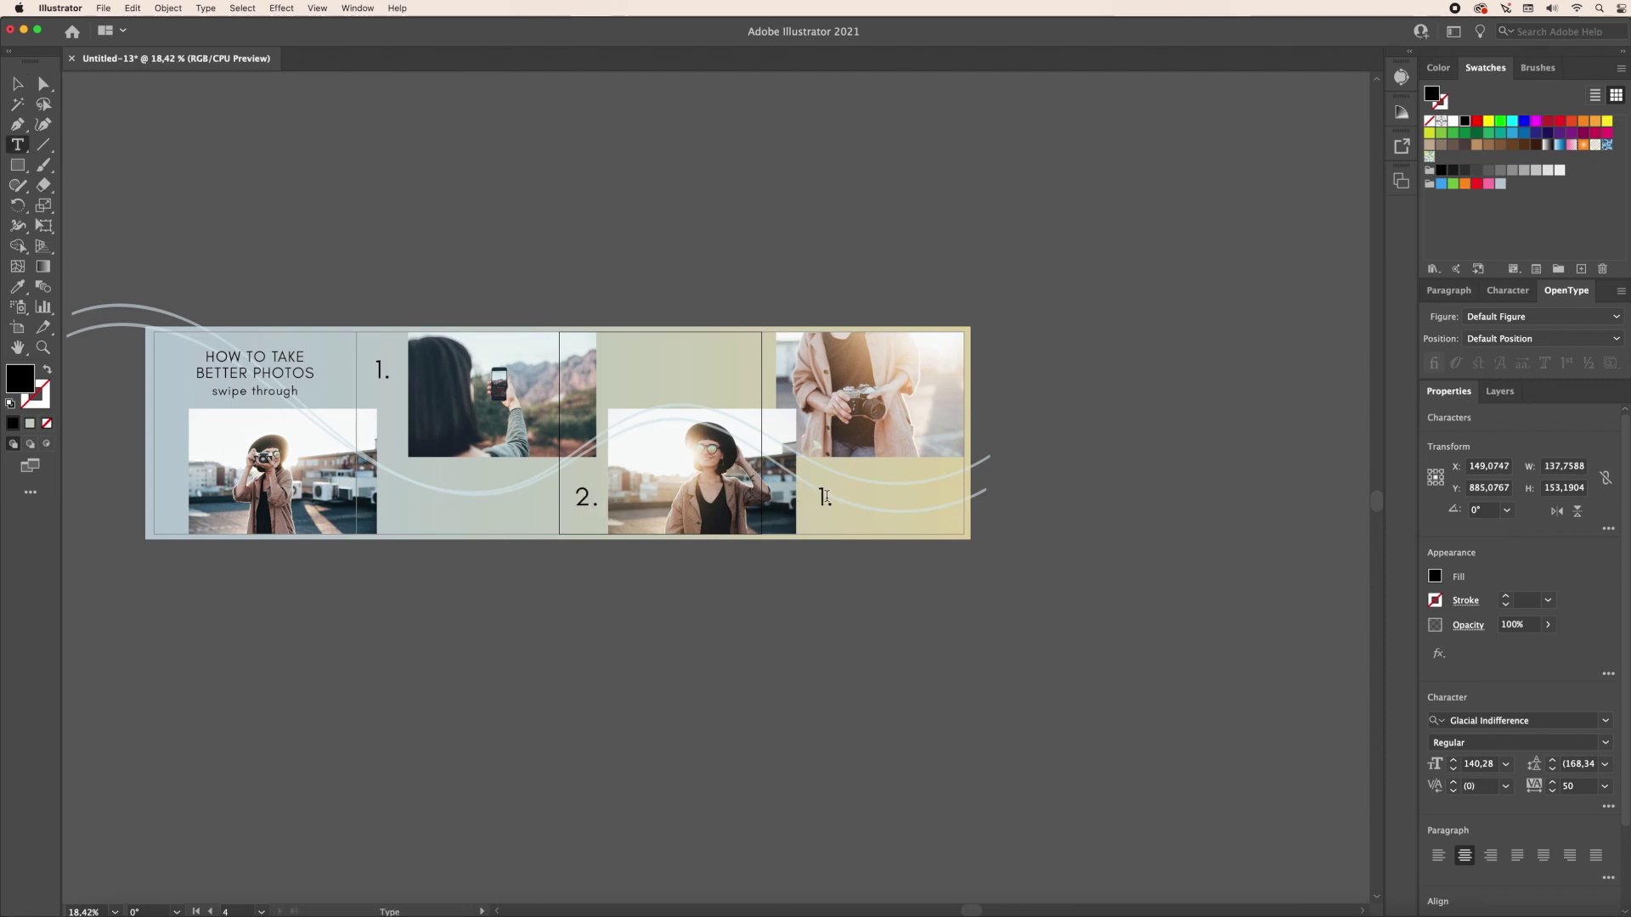
pyautogui.click(823, 496)
pyautogui.press('BackSpace')
pyautogui.write('3')
pyautogui.press('Escape')
# Step: Make a title copy into the caption 'master smartphone / photography' under the second slide's photo
pyautogui.moveTo(285, 373); pyautogui.dragTo(316, 398)
pyautogui.moveTo(473, 626); pyautogui.dragTo(384, 612)
pyautogui.press('t')
pyautogui.press('BackSpace')
pyautogui.press('Delete')
pyautogui.write('master smartphone')
pyautogui.press('Return')
pyautogui.write('photography')
pyautogui.press('Escape')
pyautogui.moveTo(477, 615); pyautogui.dragTo(681, 373)
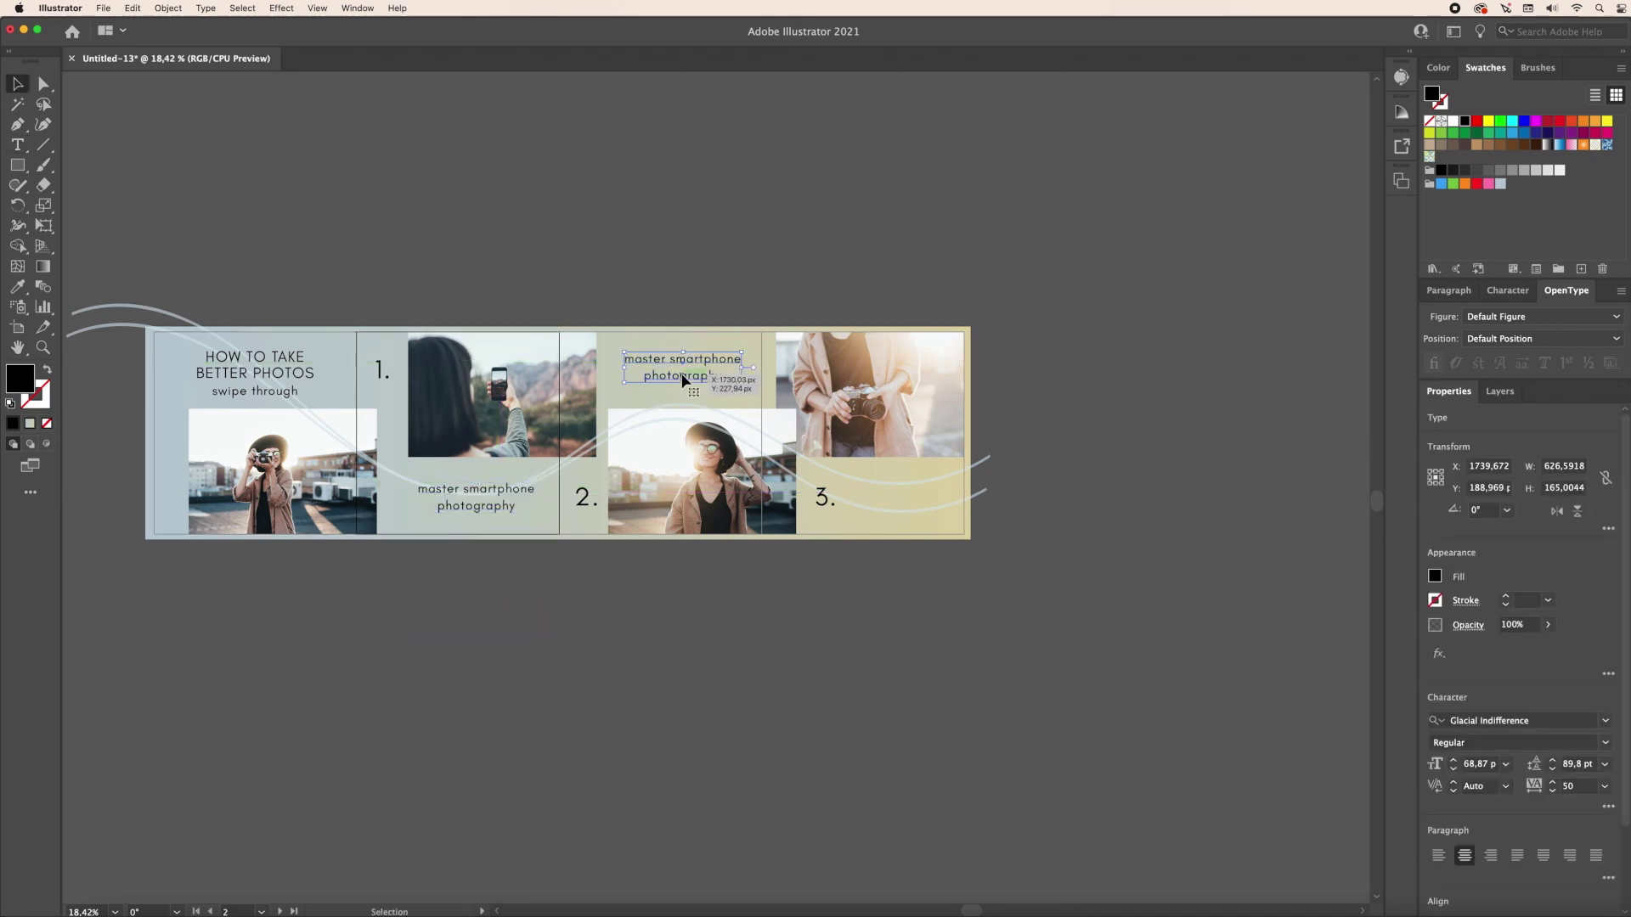
# Step: Retype the third slide's caption copy as 'utilize good, / natural lighting'
pyautogui.doubleClick(682, 378)
pyautogui.press('super+a')
pyautogui.write('utilize good,')
pyautogui.press('Return')
pyautogui.write('natural lighting')
pyautogui.press('Escape')
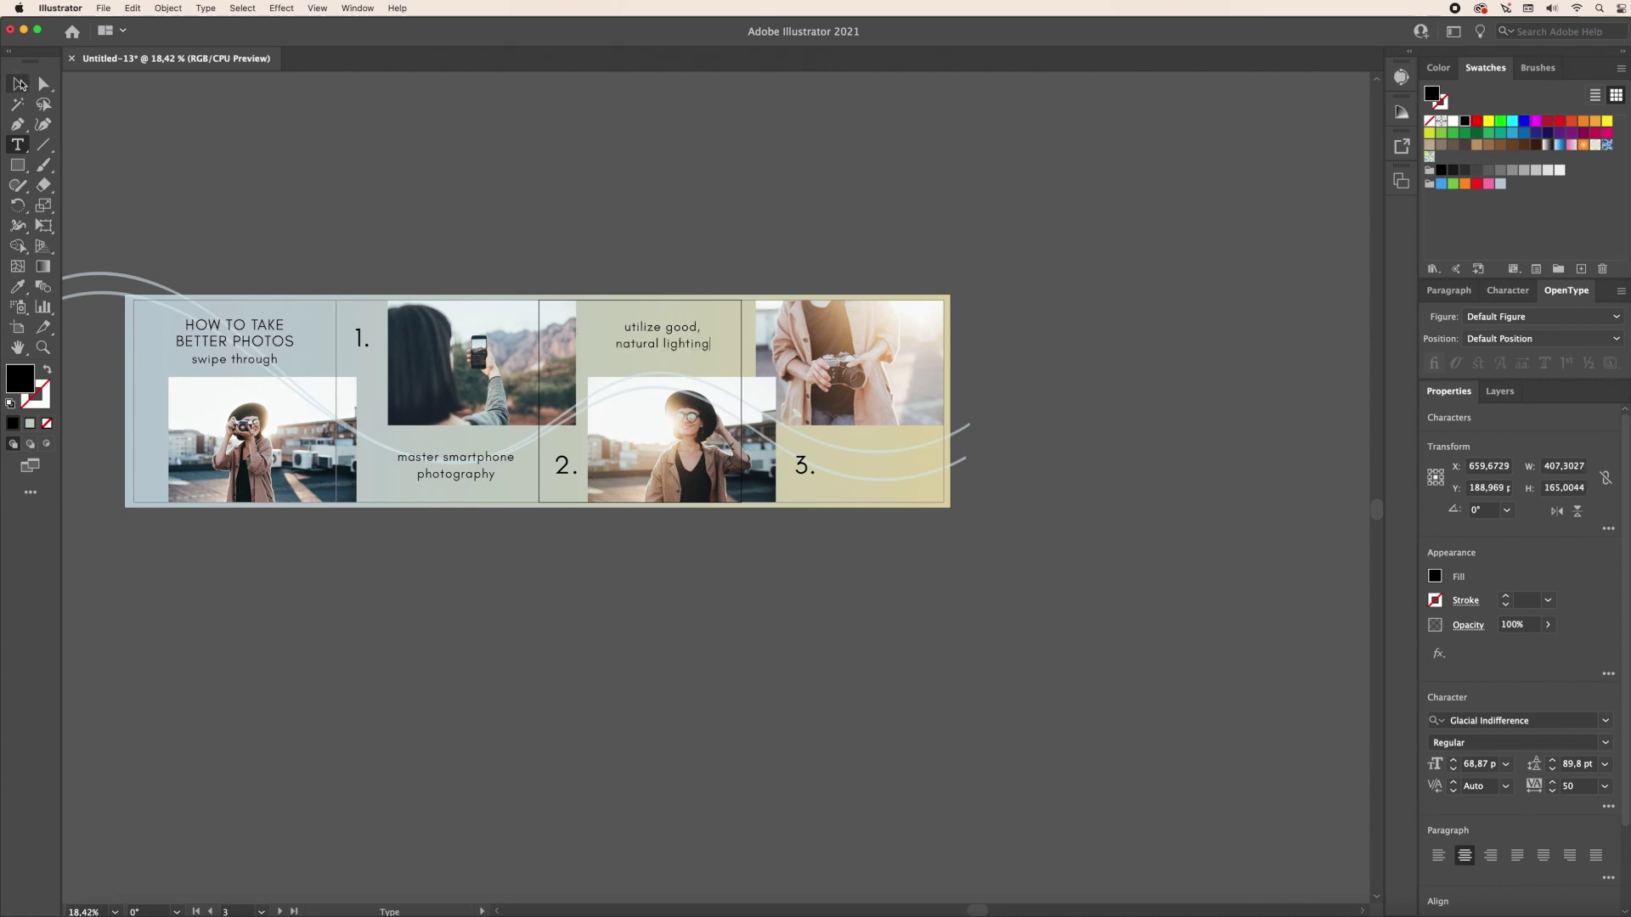
# Step: Copy the caption to the fourth slide and retype it as 'shoot from / interesting angles'
pyautogui.moveTo(699, 329); pyautogui.dragTo(885, 467)
pyautogui.doubleClick(849, 465)
pyautogui.press('super+a')
pyautogui.write('shoot from')
pyautogui.press('Return')
pyautogui.write('interesting angles')
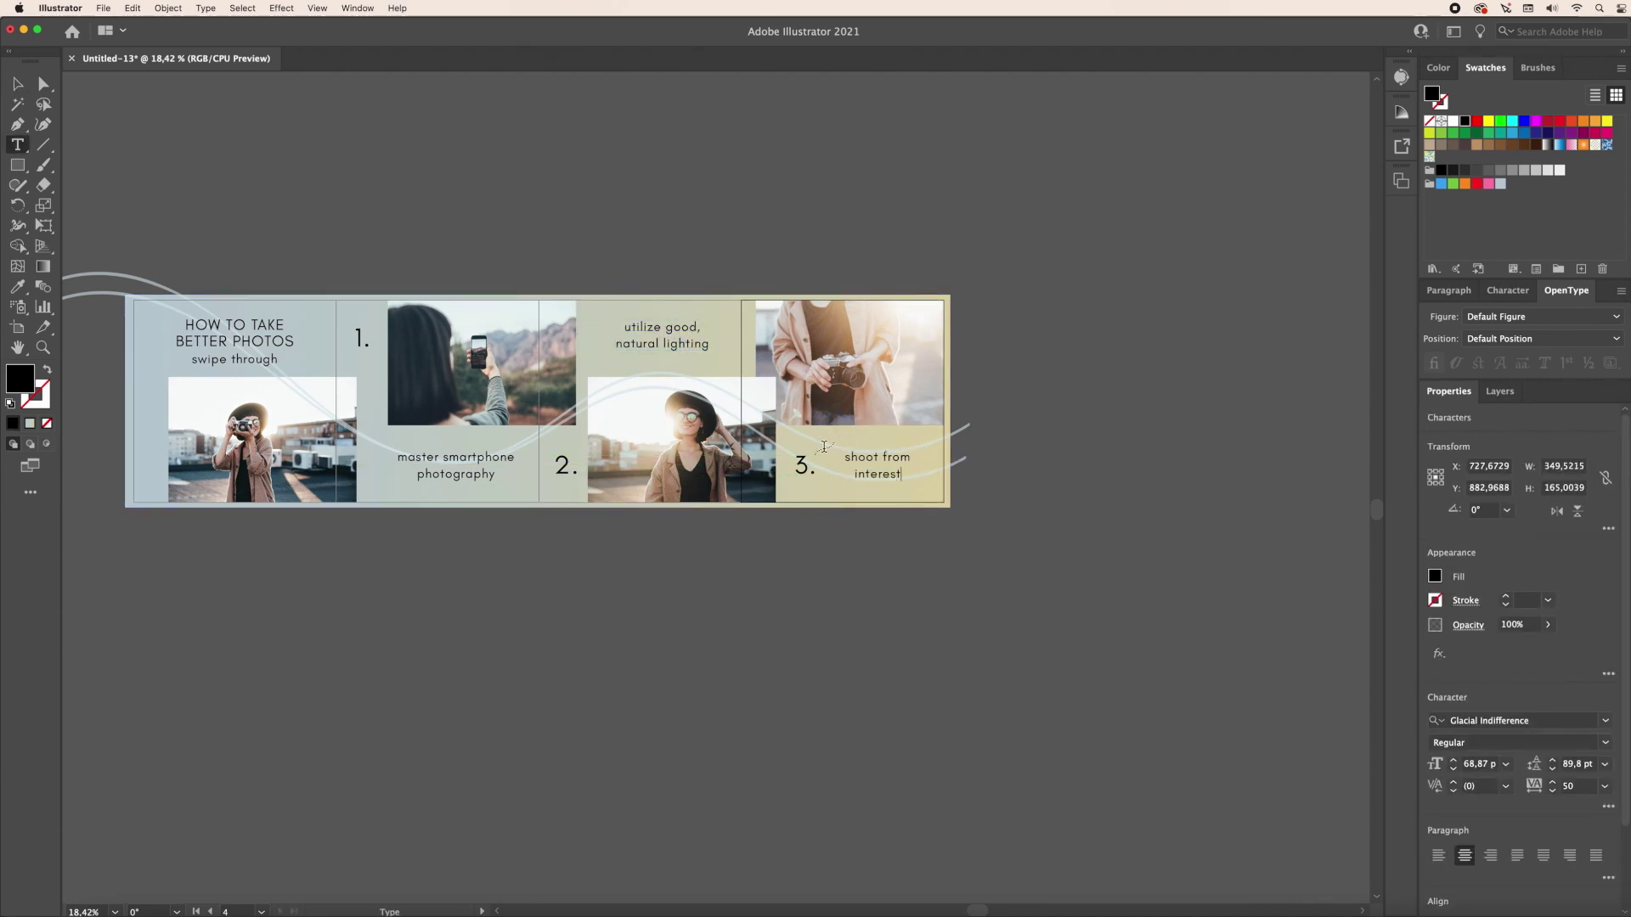
pyautogui.click(15, 87)
pyautogui.click(383, 174)
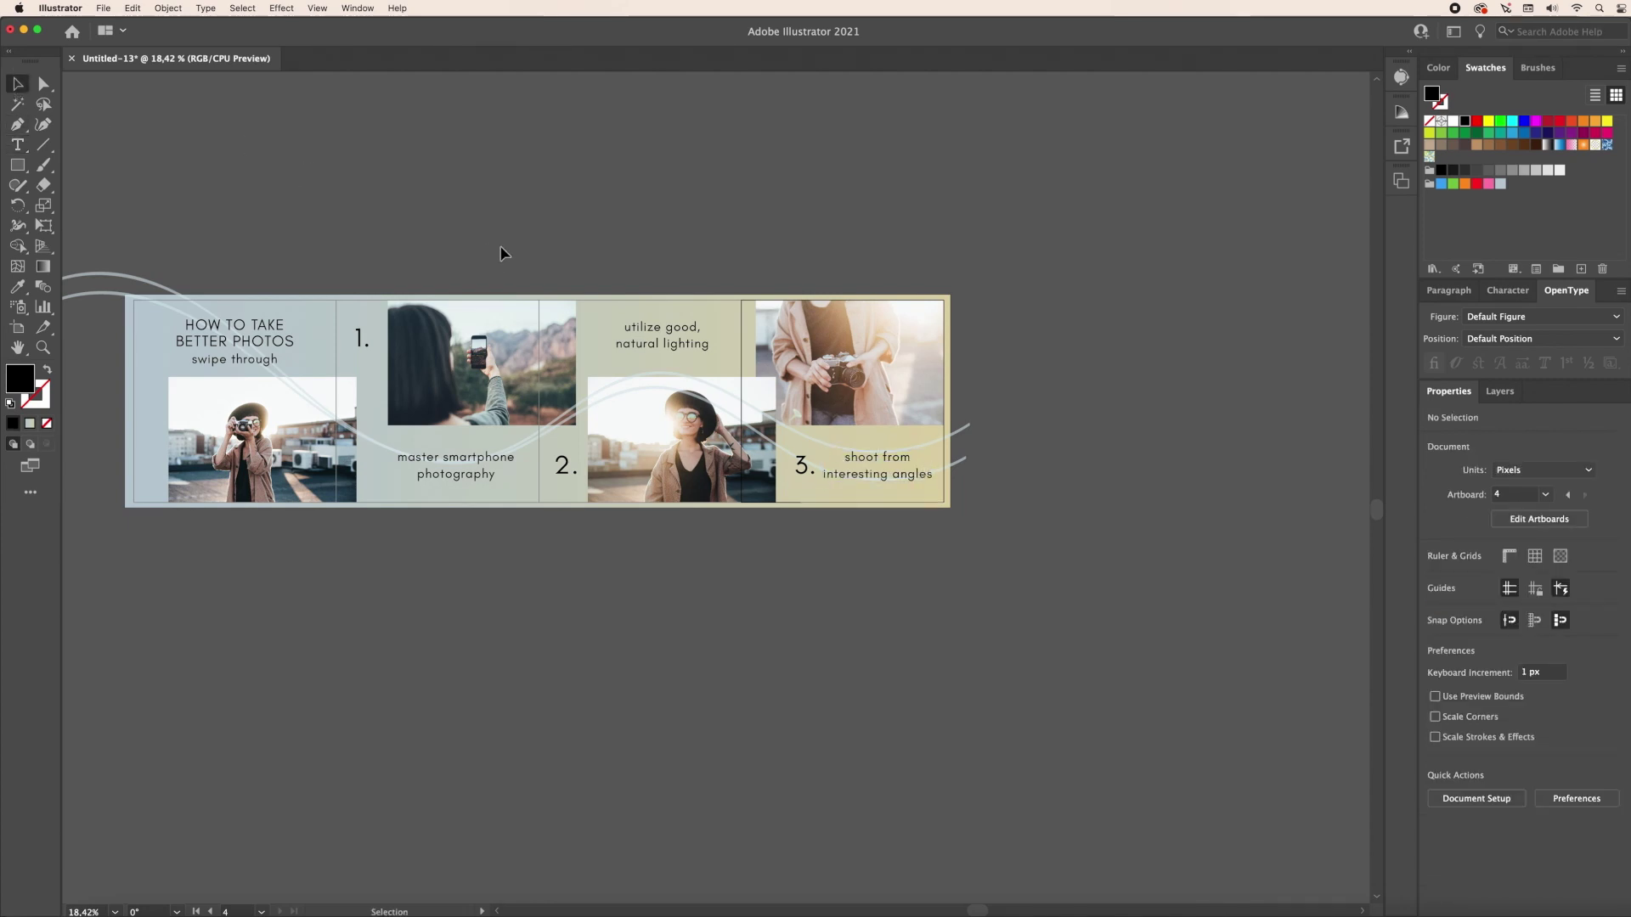
pyautogui.scroll(3, 501, 253)
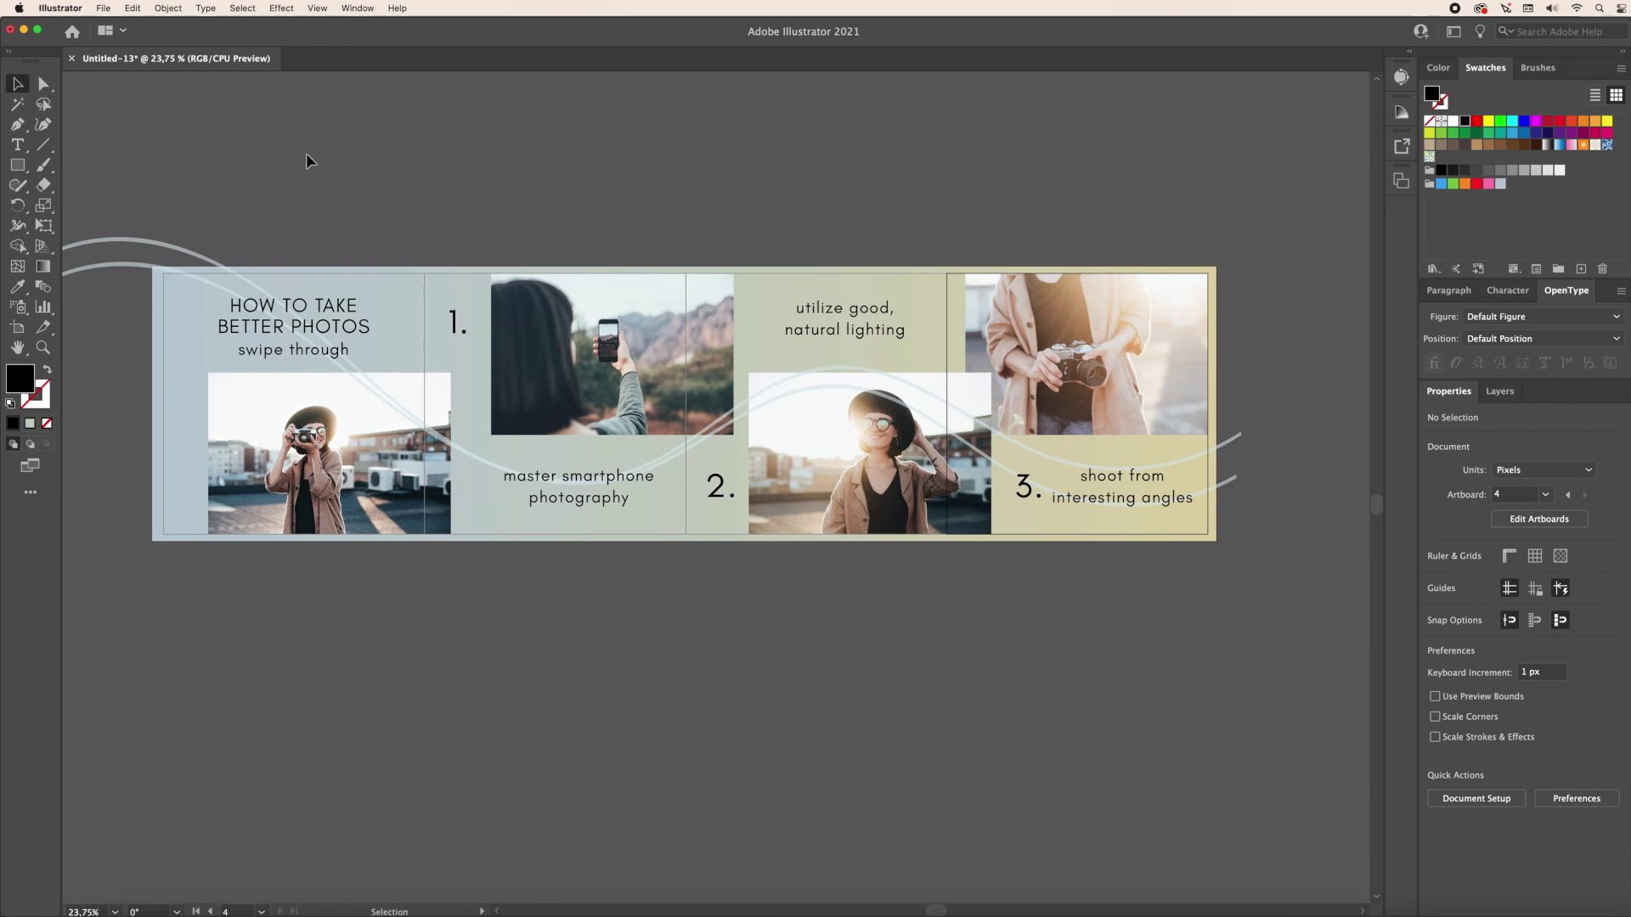
# Step: Export all four artboards as separate PNG files named 'ig caro'
pyautogui.click(104, 7)
pyautogui.moveTo(149, 286)
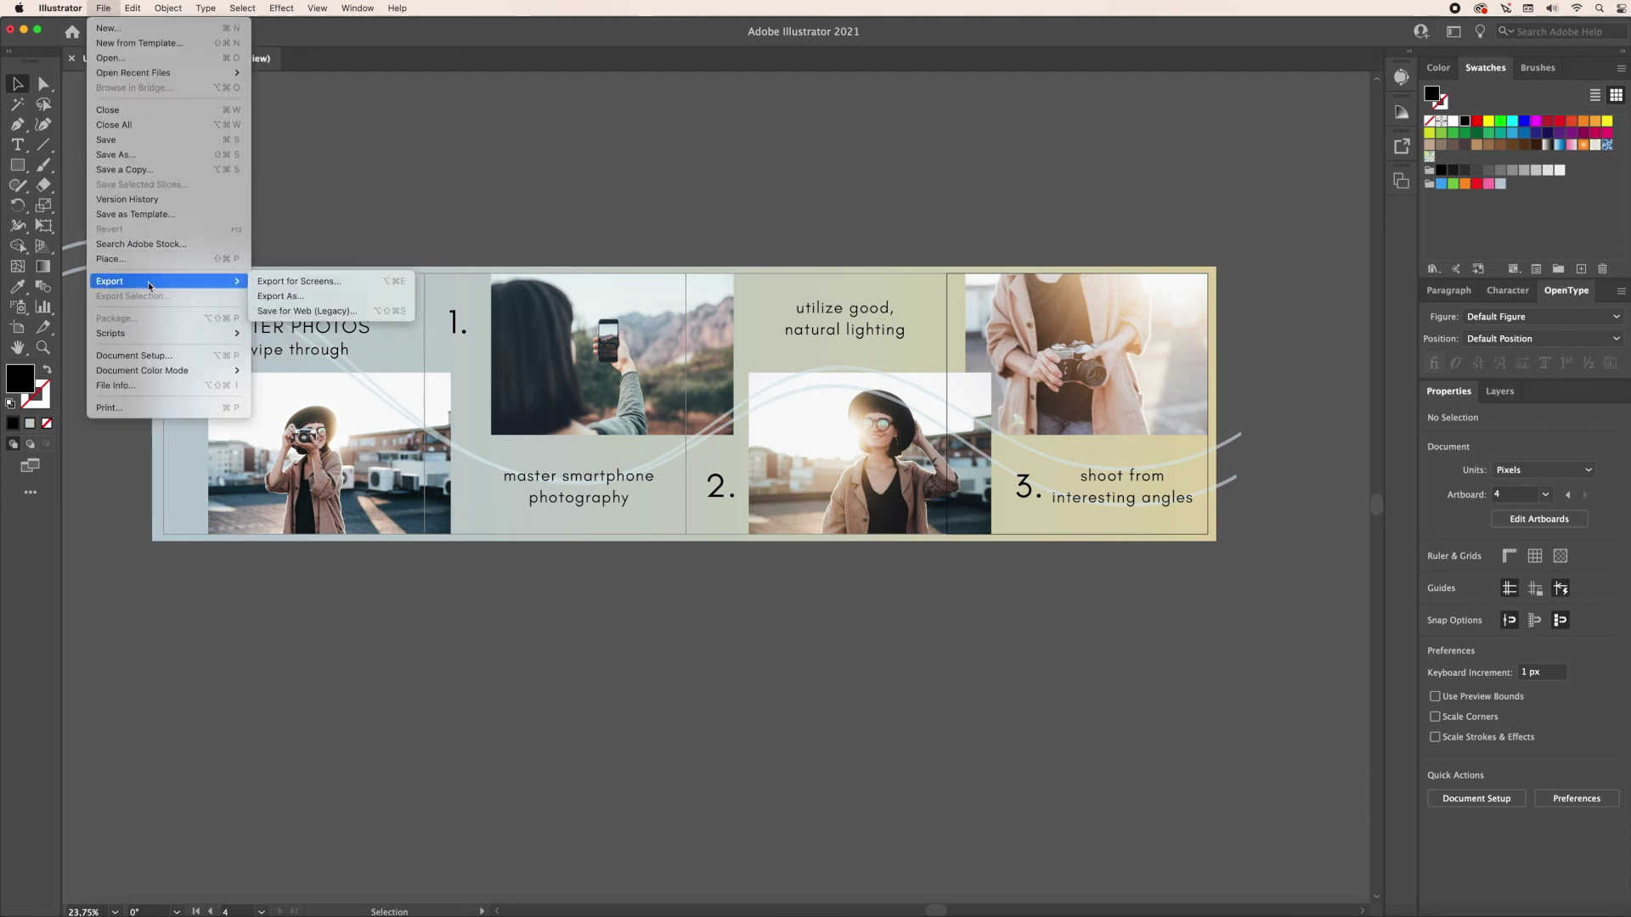
pyautogui.click(284, 298)
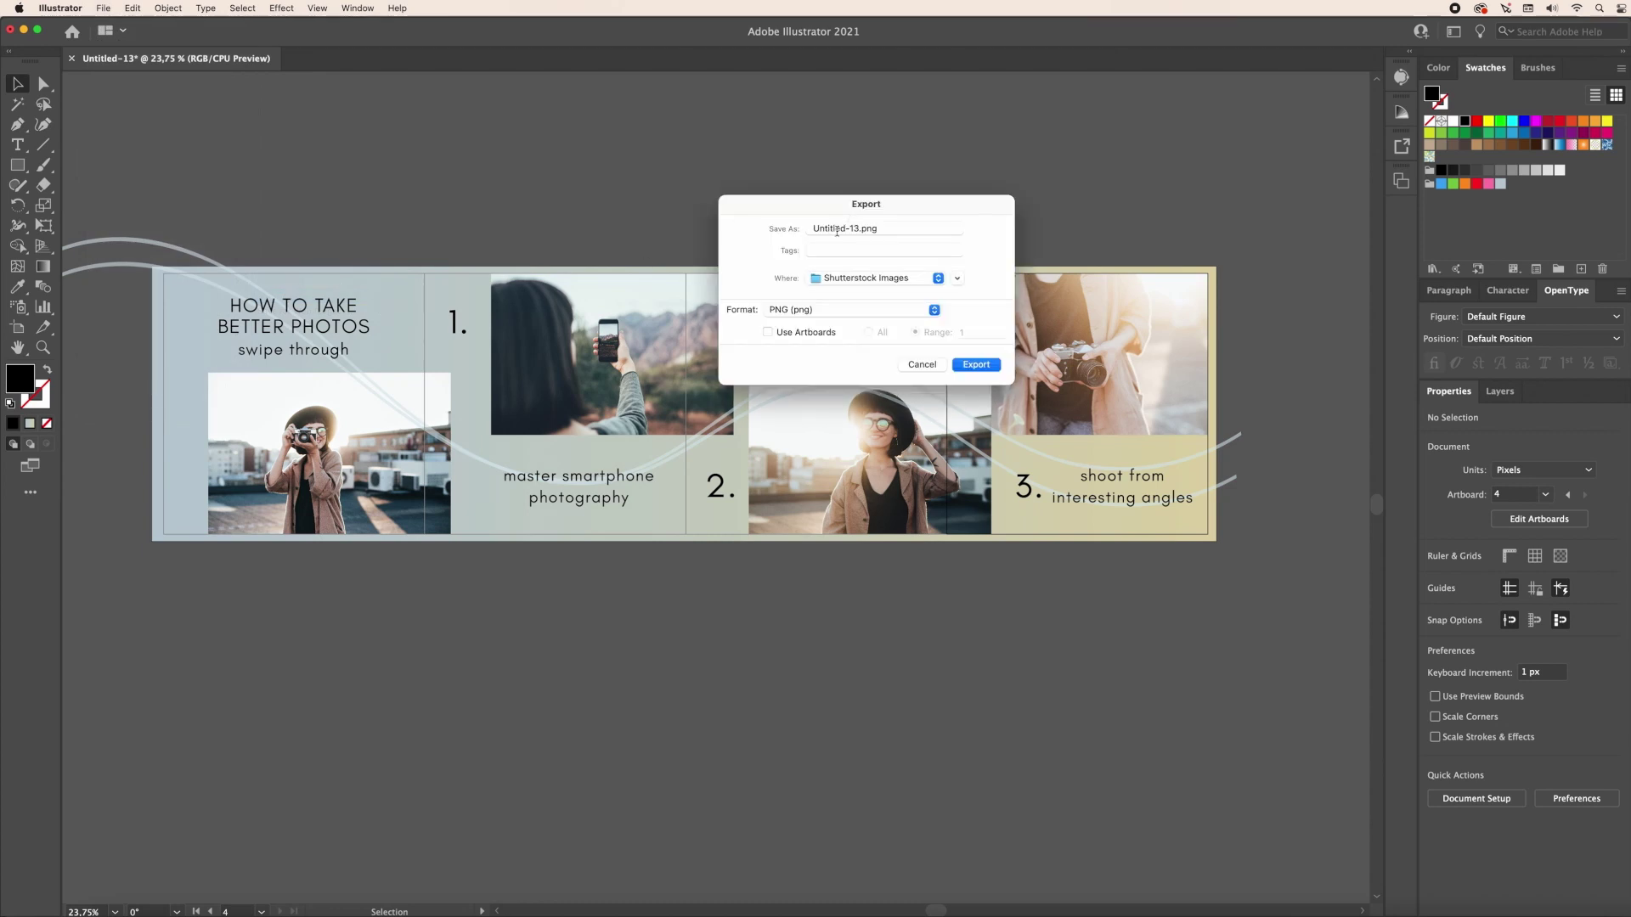
pyautogui.moveTo(859, 228); pyautogui.dragTo(750, 231)
pyautogui.write('ig caro')
pyautogui.click(768, 333)
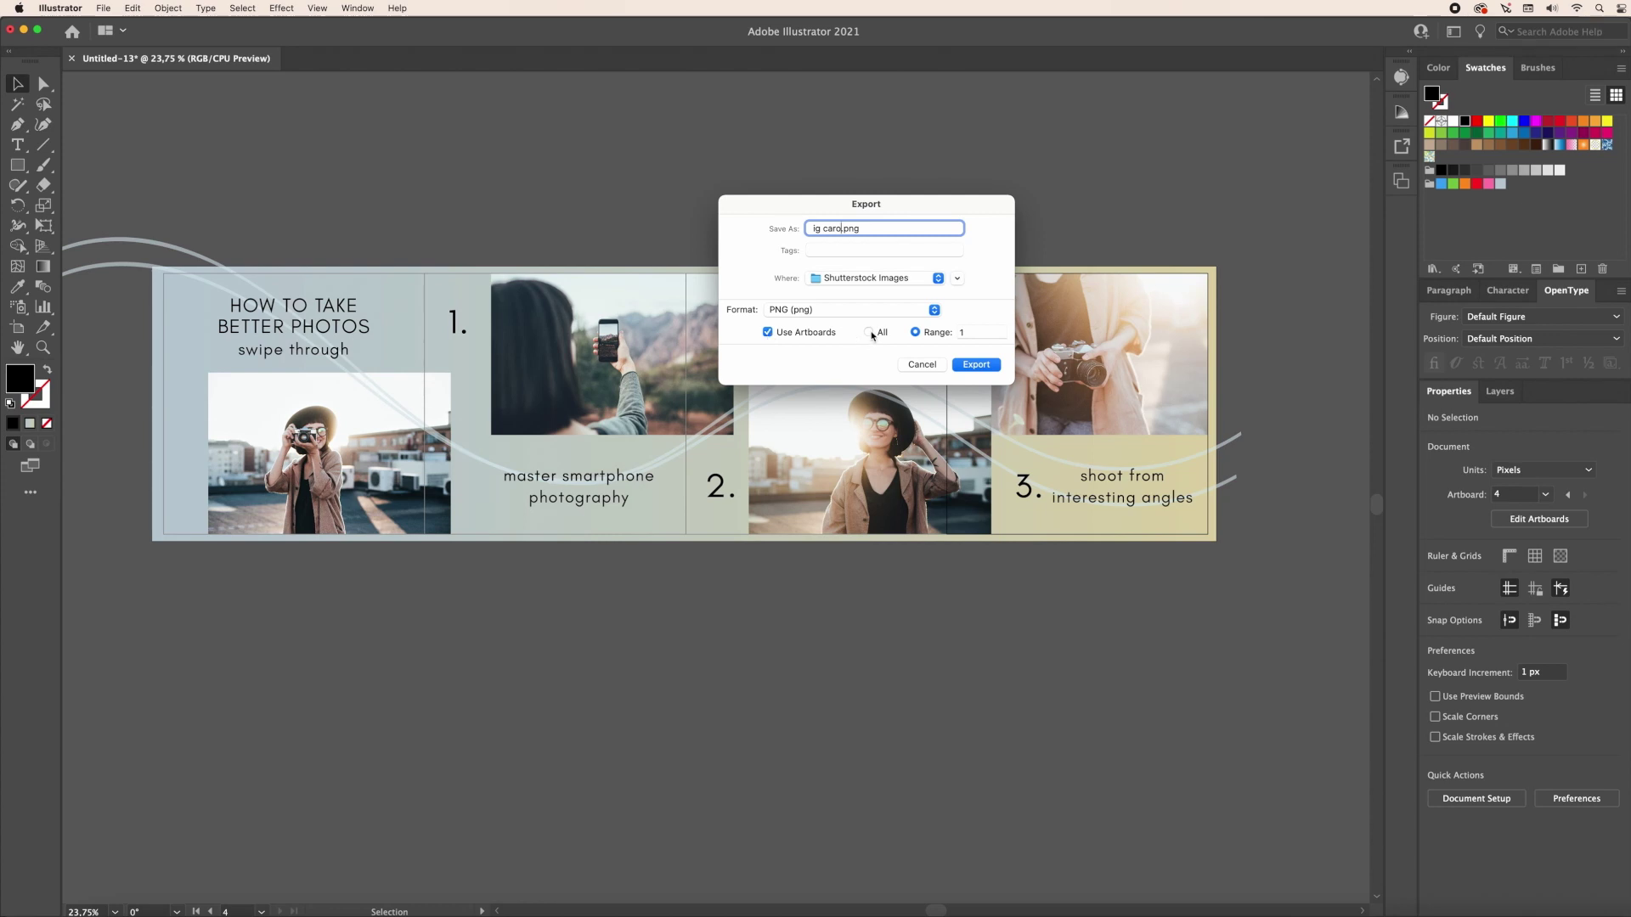
pyautogui.click(868, 333)
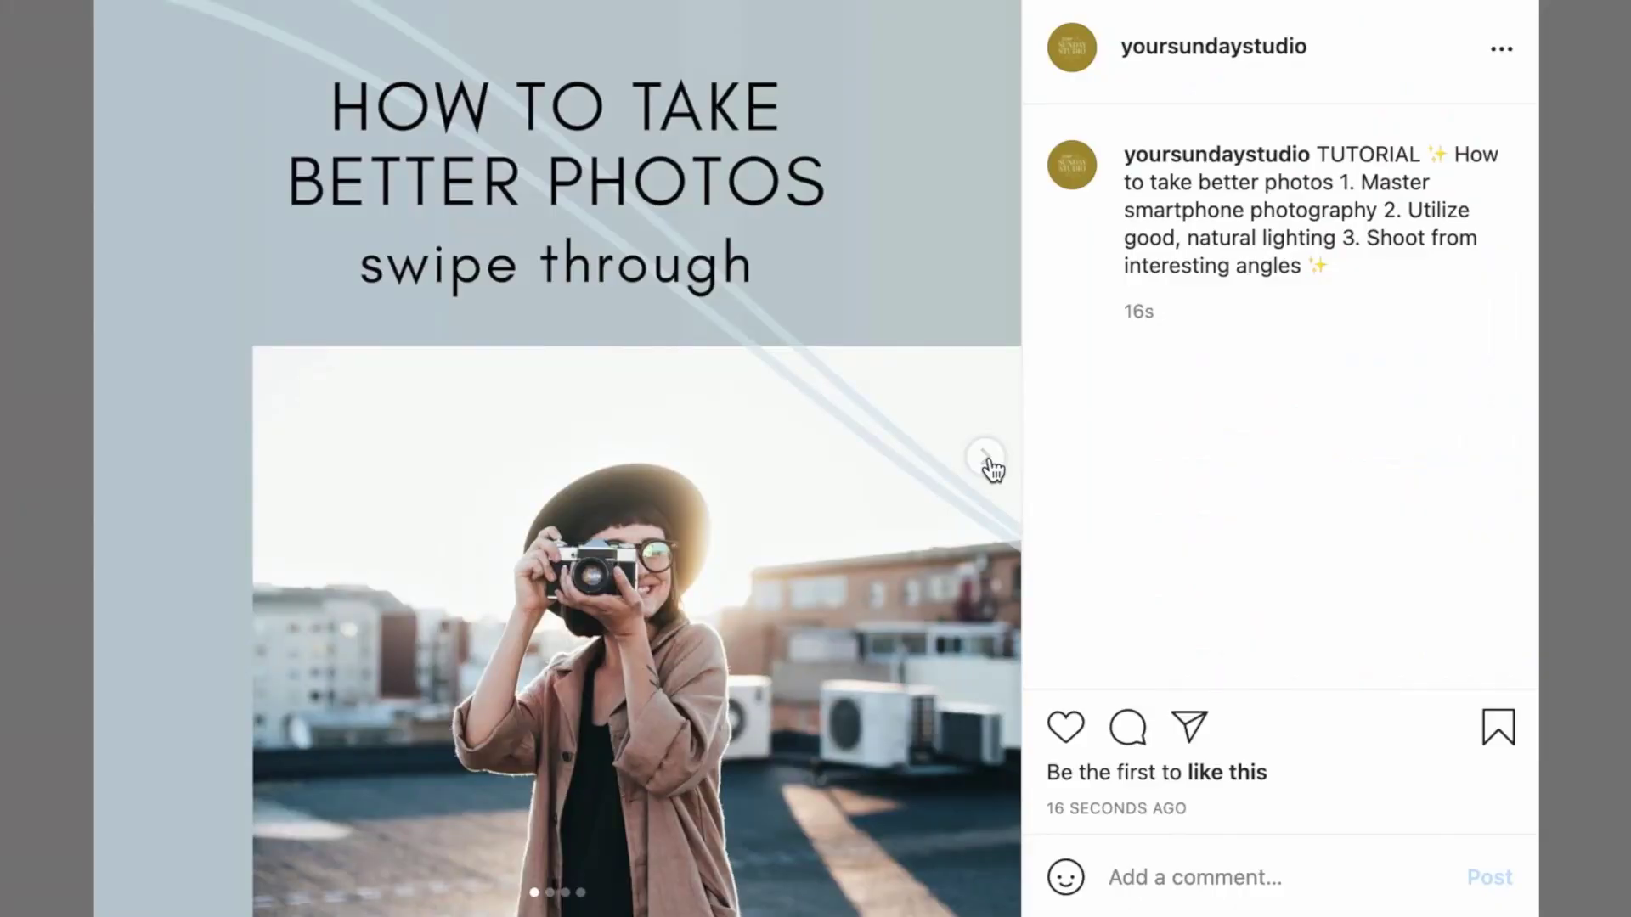
# Step: Advance through the carousel to its fourth slide, '3. shoot from interesting angles'
pyautogui.click(987, 461)
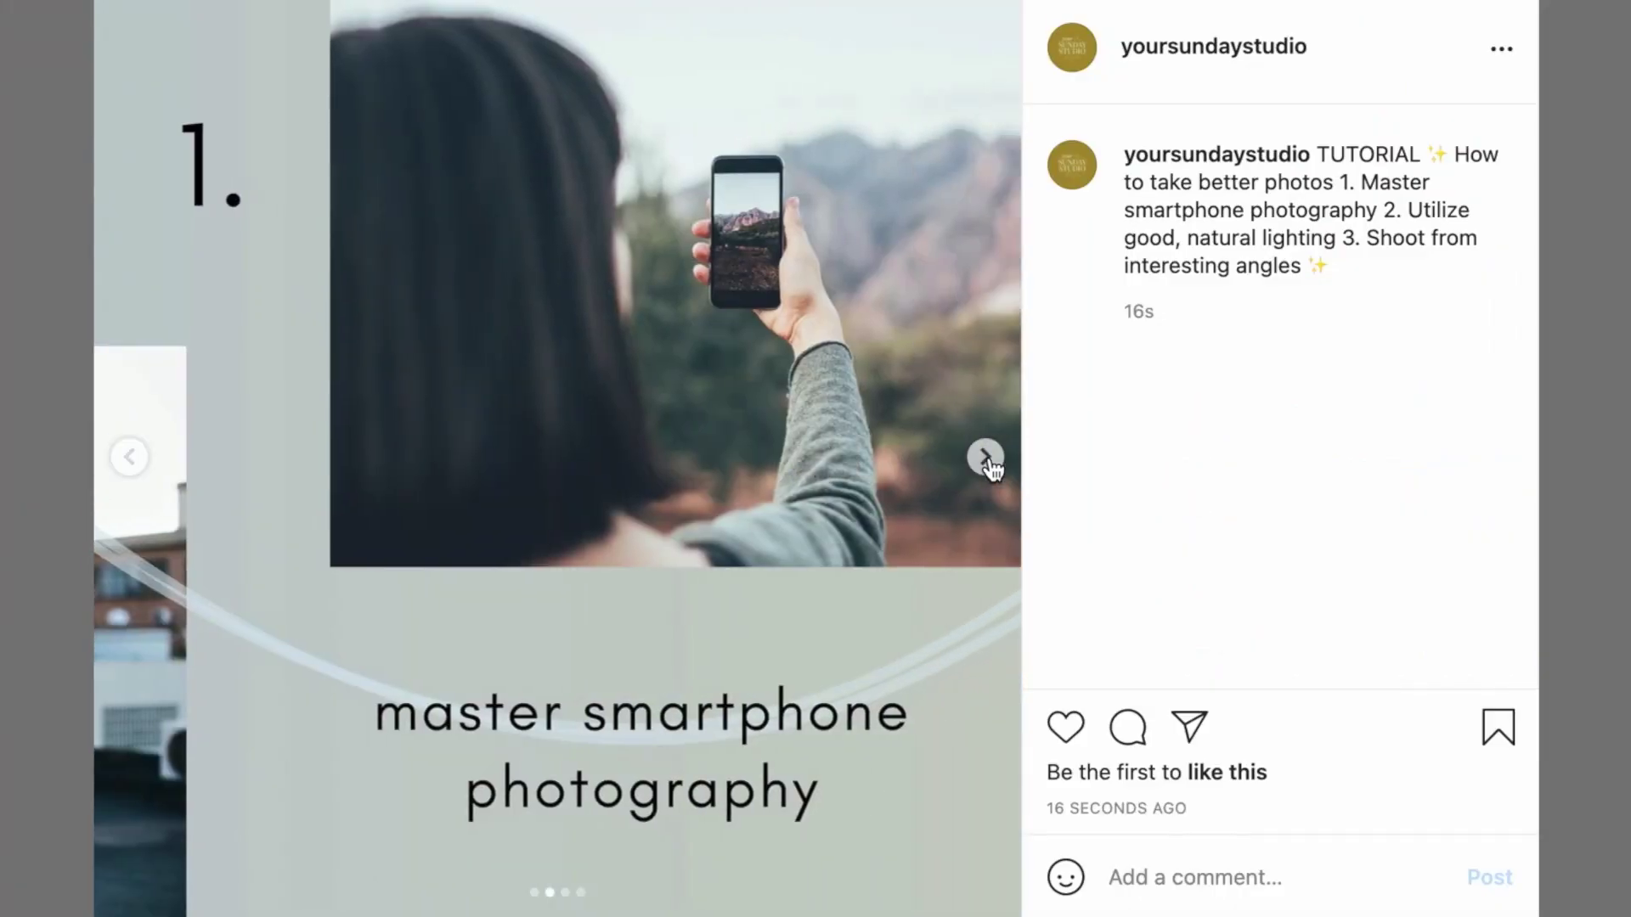
pyautogui.click(986, 461)
pyautogui.click(987, 461)
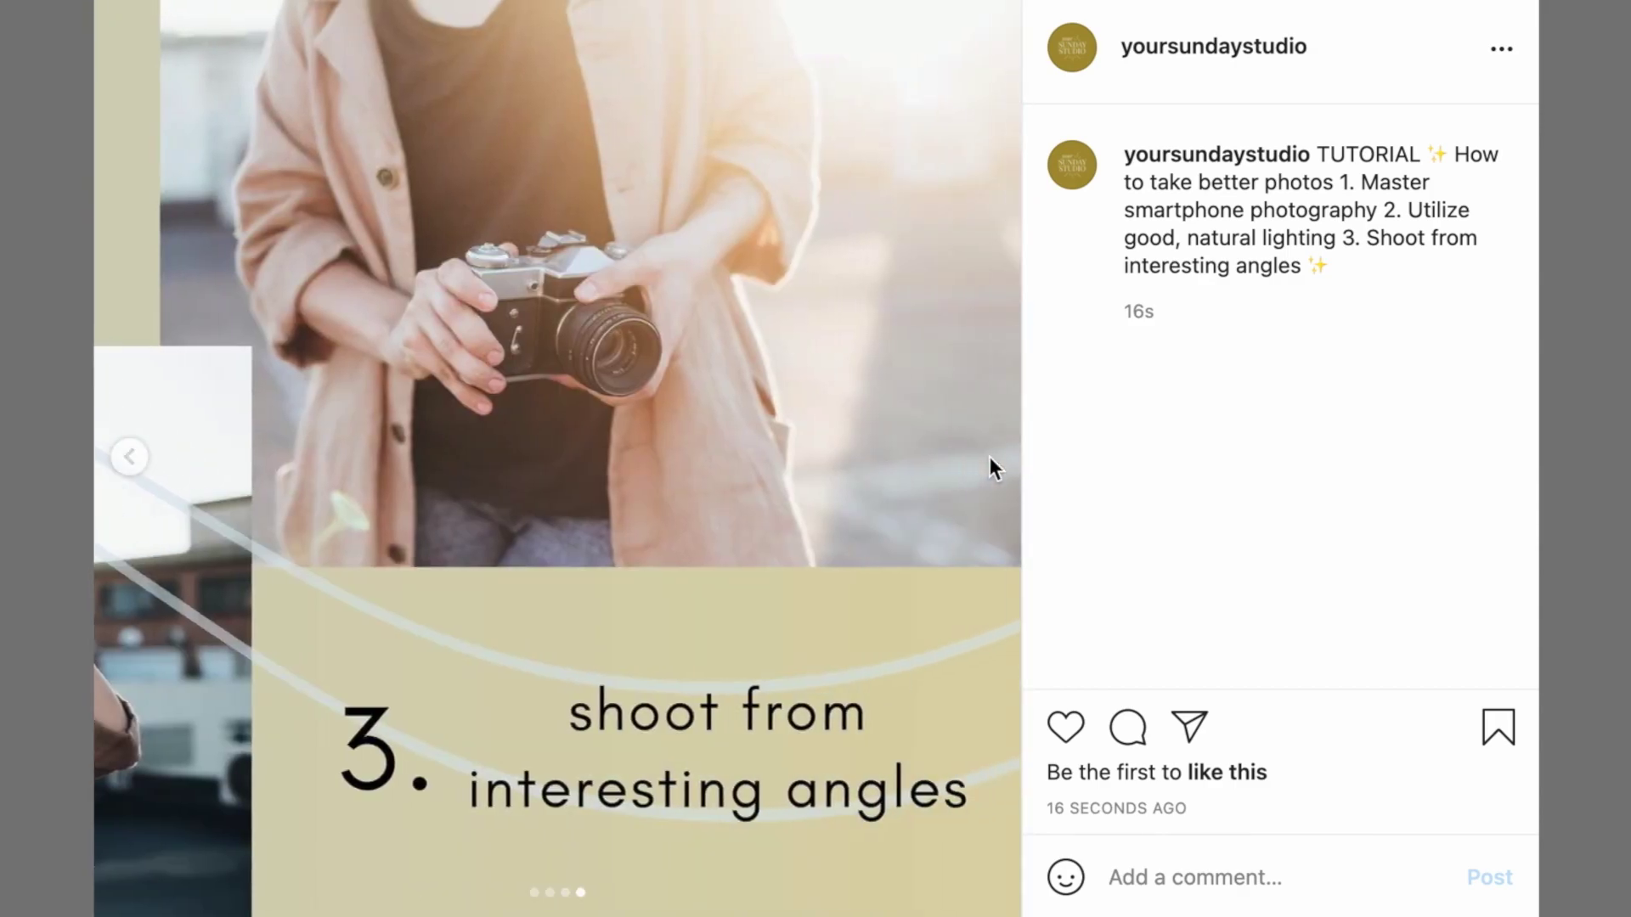